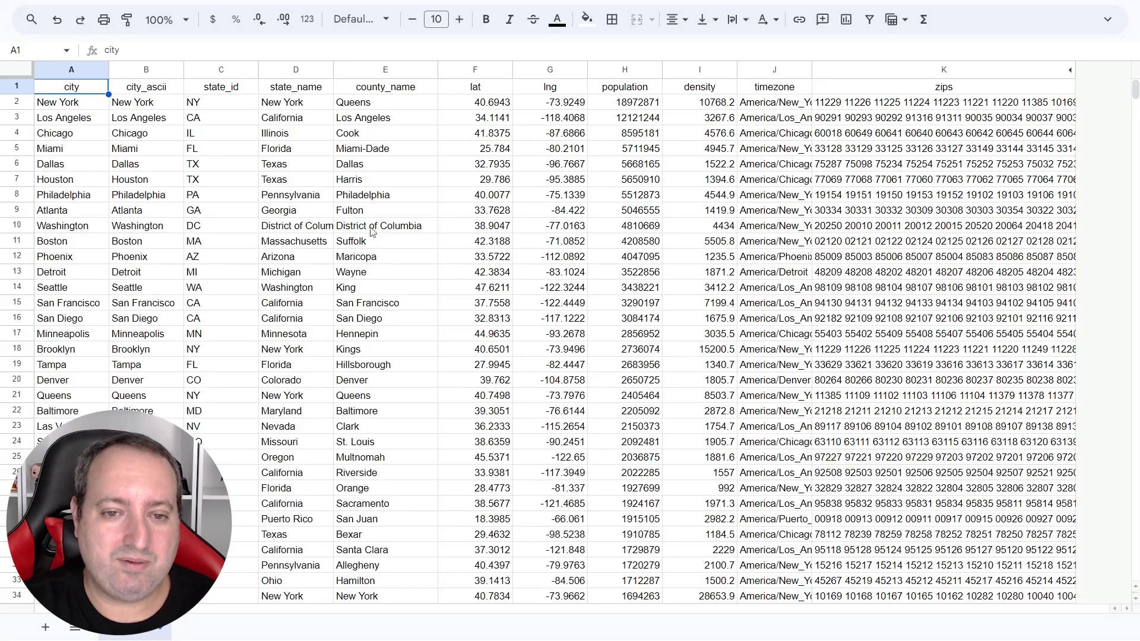
Look through the city rows of the US cities spreadsheet and return to its header row.
scroll(383, 245, "down", 12)
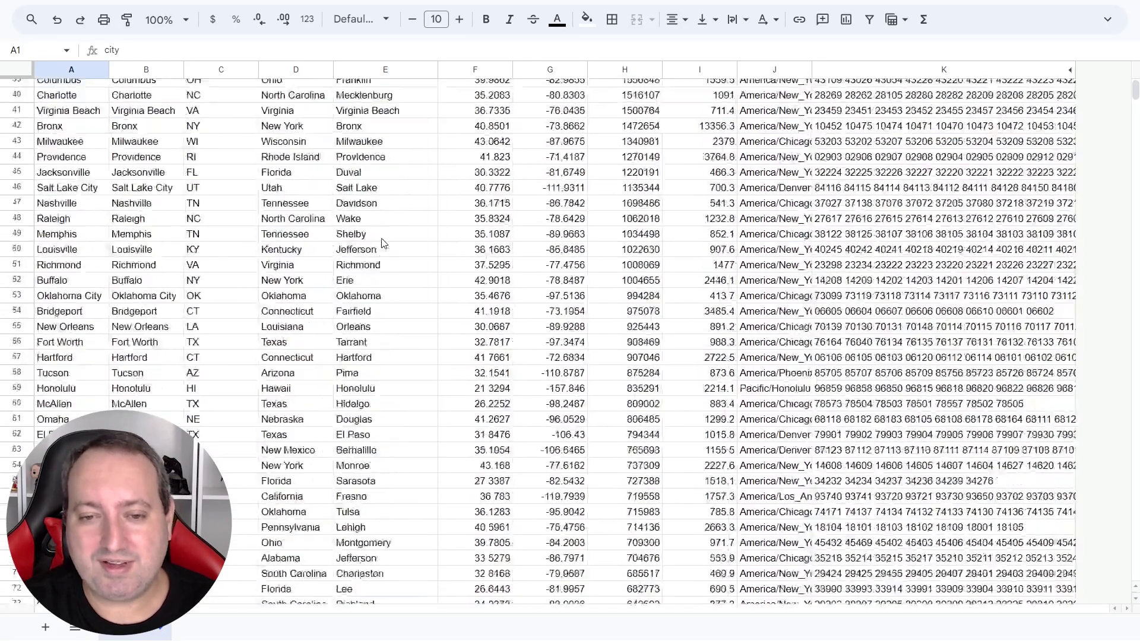
scroll(383, 244, "up", 12)
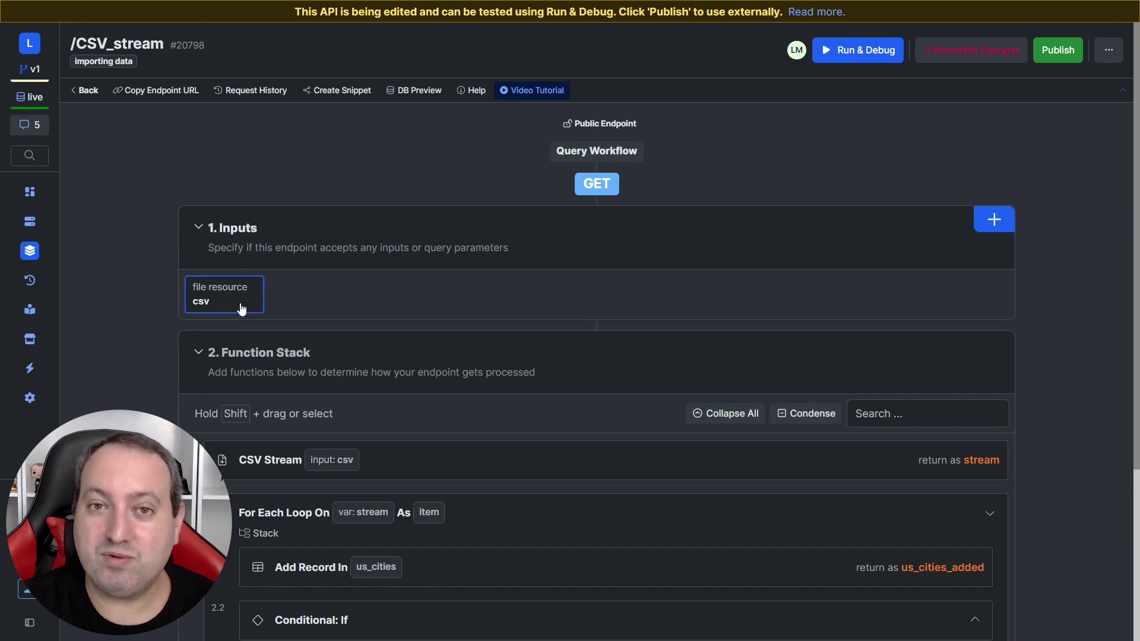
View the file field types available for a new endpoint input, including File Resource, without adding one.
left_click(997, 218)
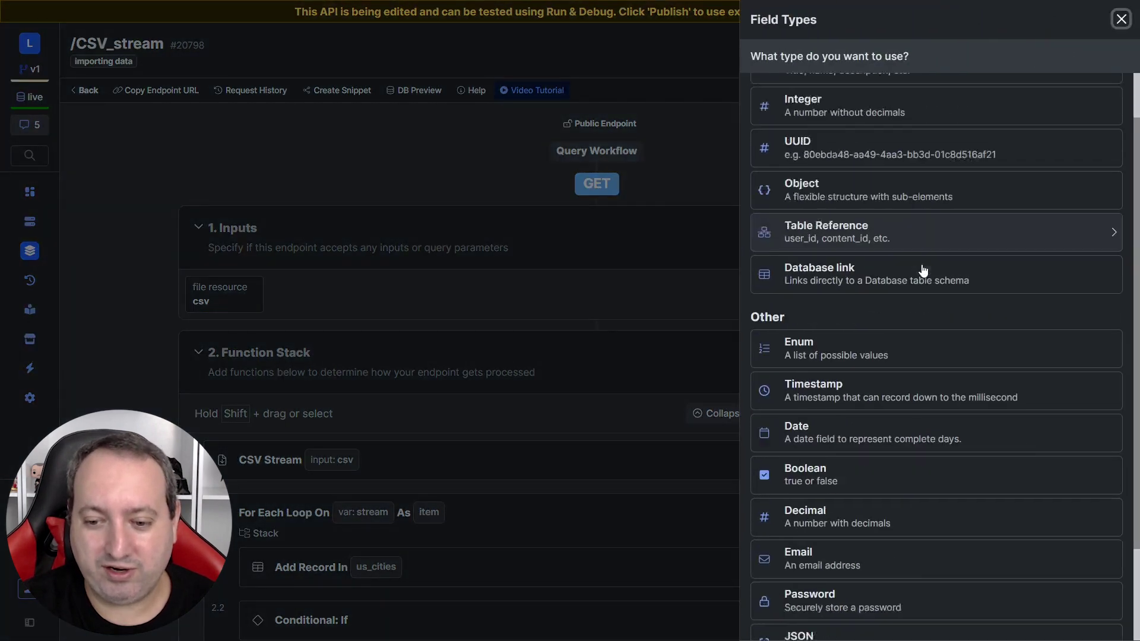
scroll(923, 271, "down", 2)
left_click(849, 571)
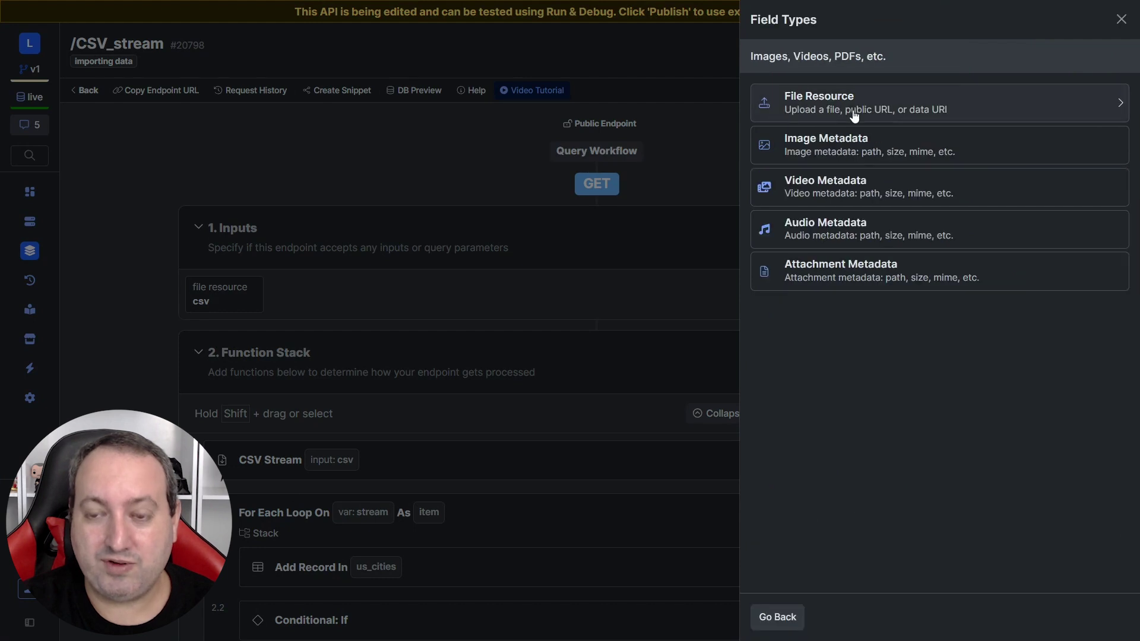
left_click(398, 126)
Browse the Utility Functions available for the function stack to locate CSV Stream, without adding anything.
scroll(398, 127, "down", 1)
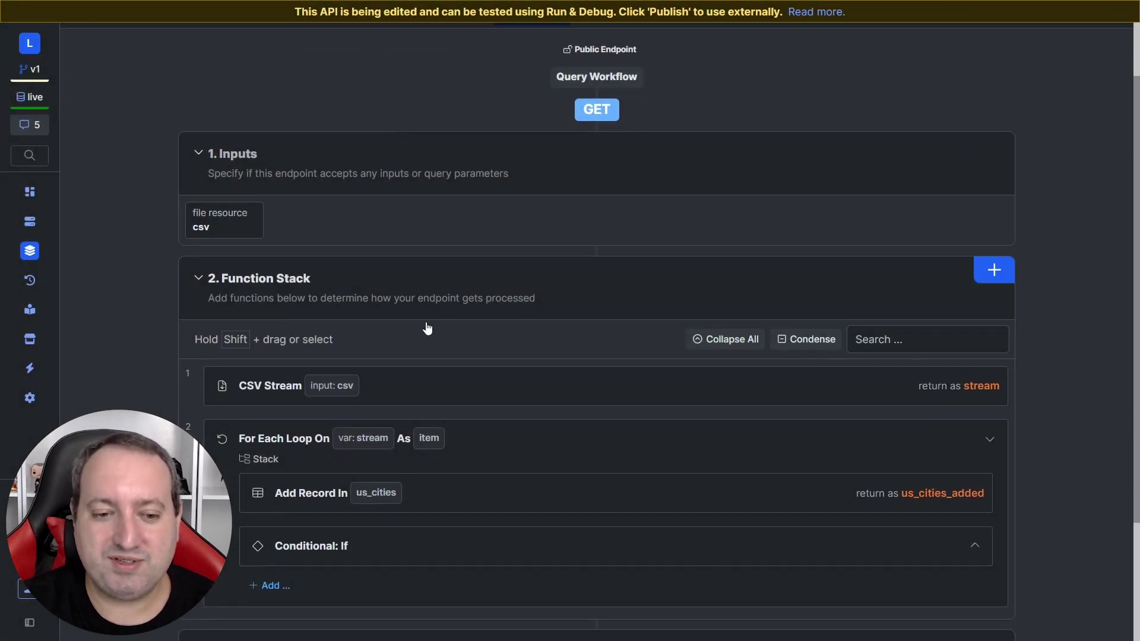
left_click(614, 407)
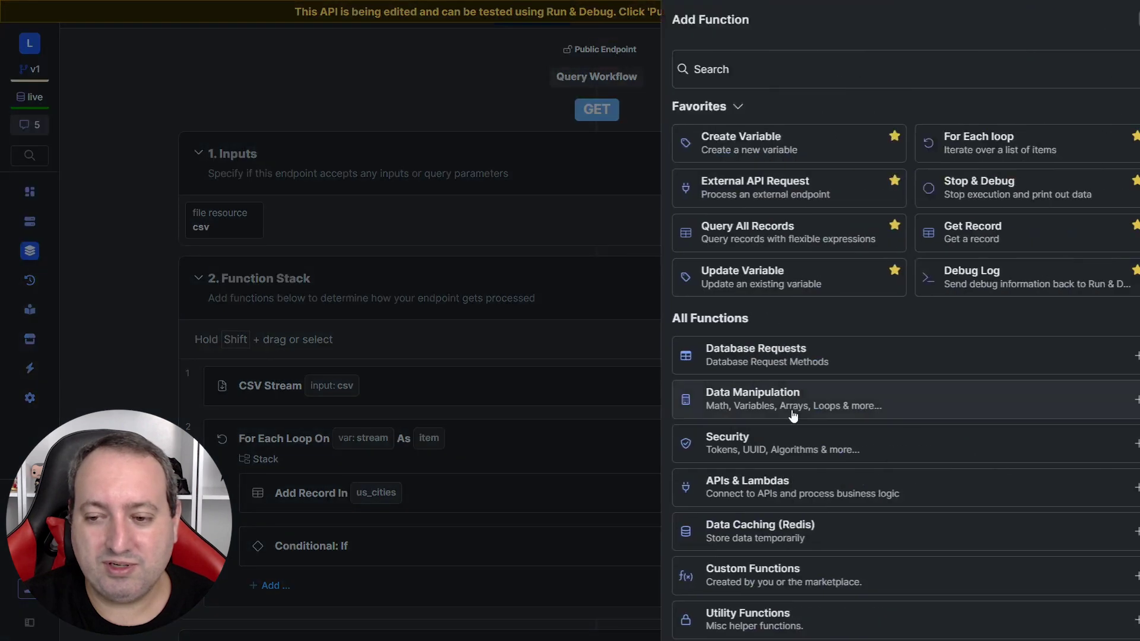
scroll(832, 410, "down", 2)
left_click(749, 470)
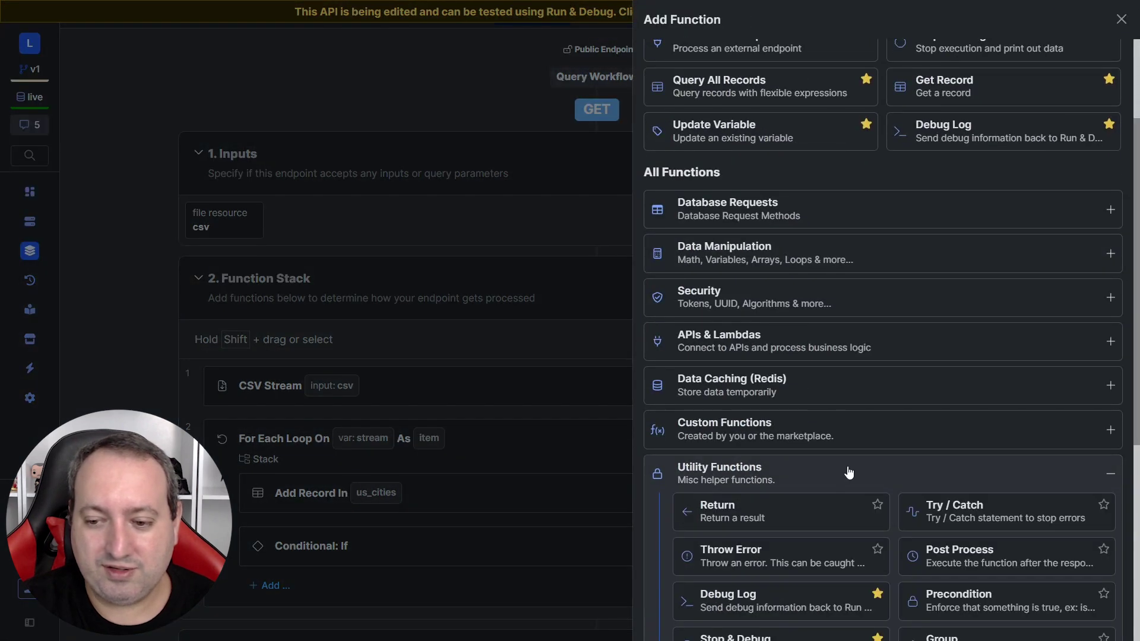
scroll(847, 472, "down", 5)
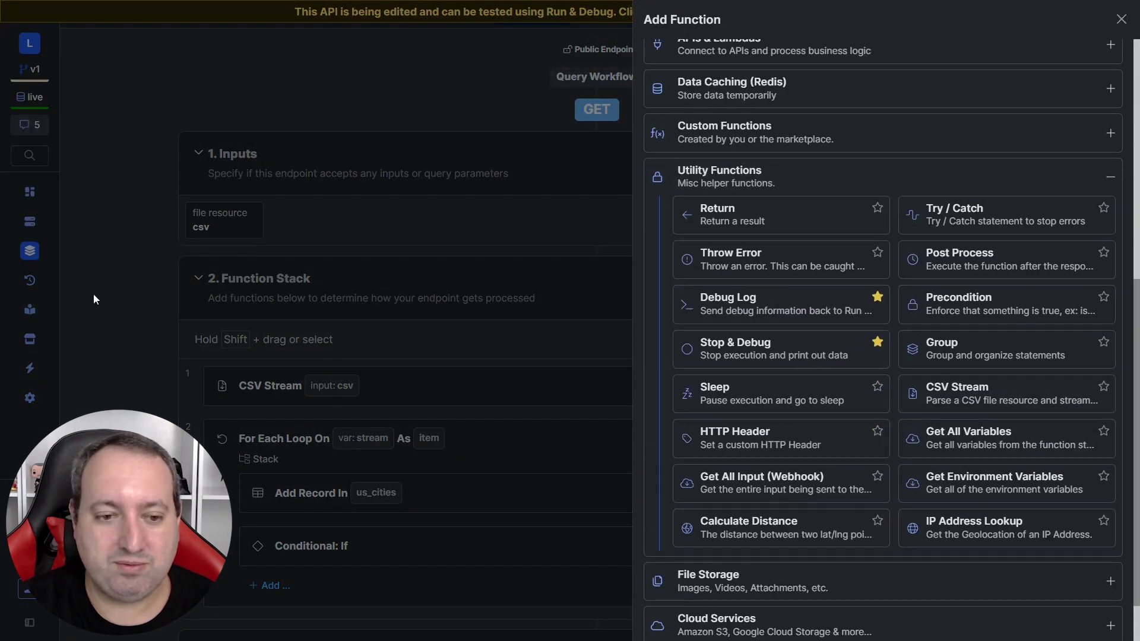
left_click(94, 294)
Review the settings of the CSV Stream function and of the For Each loop that iterates over its stream.
left_click(412, 384)
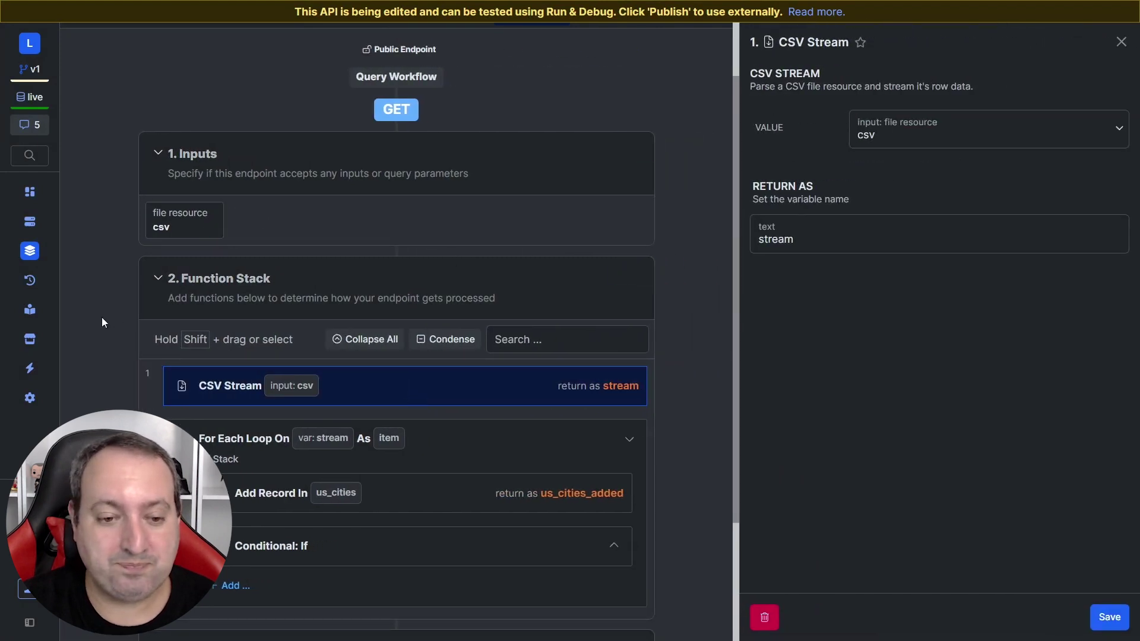
scroll(107, 317, "down", 3)
left_click(466, 307)
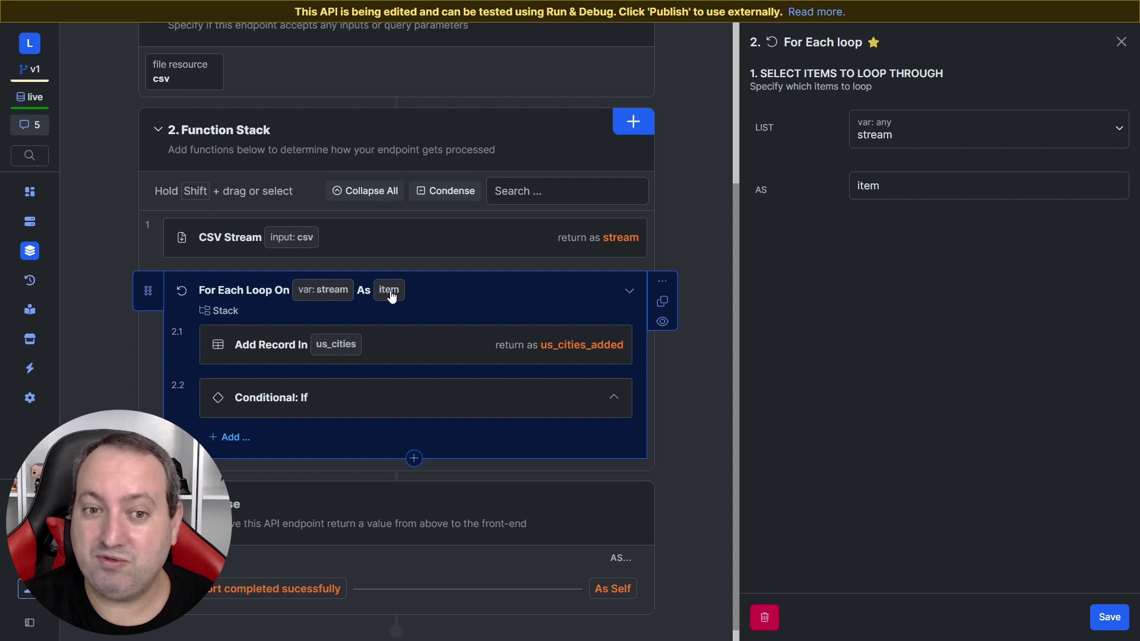
Apply the item variable to all us_cities inputs of the loop's Add Record function, check the field mappings and save.
left_click(455, 340)
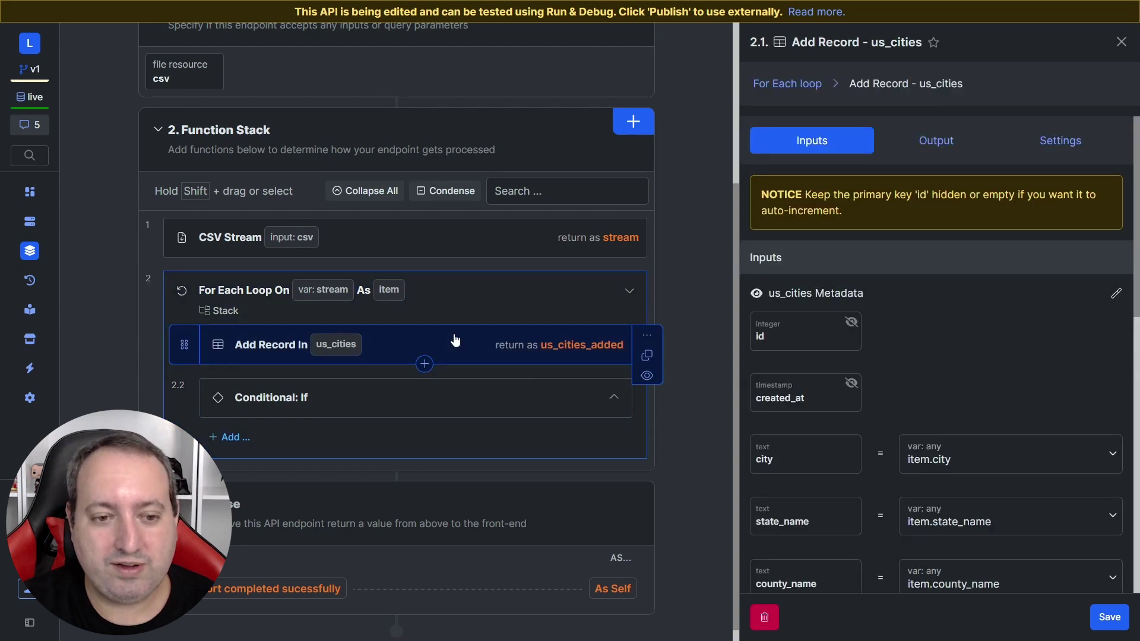
scroll(957, 362, "down", 3)
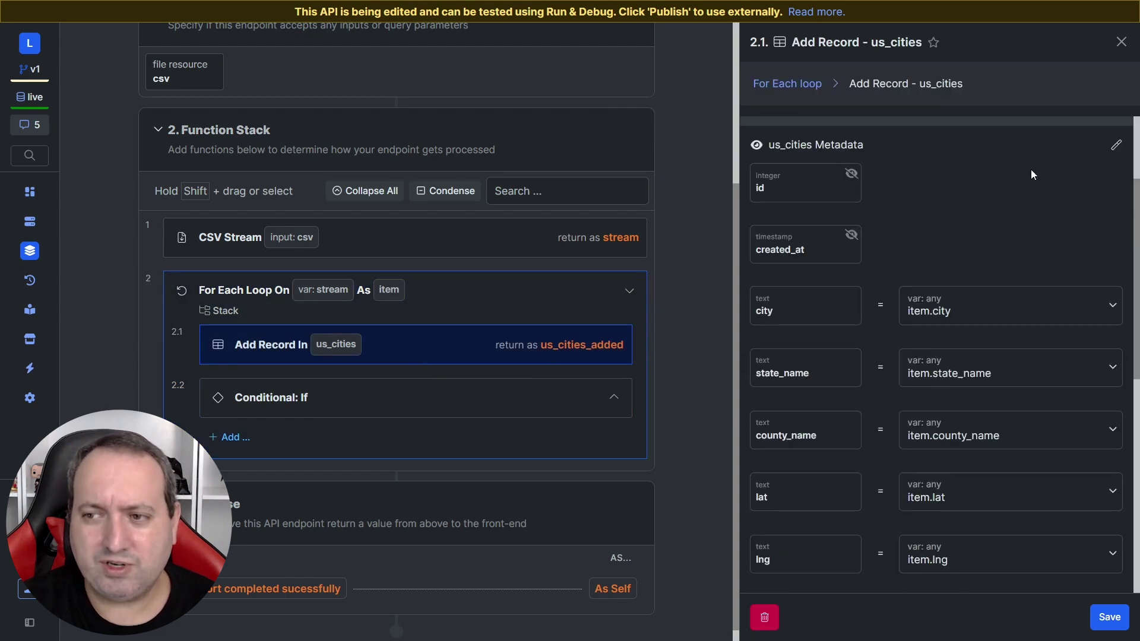
left_click(1115, 149)
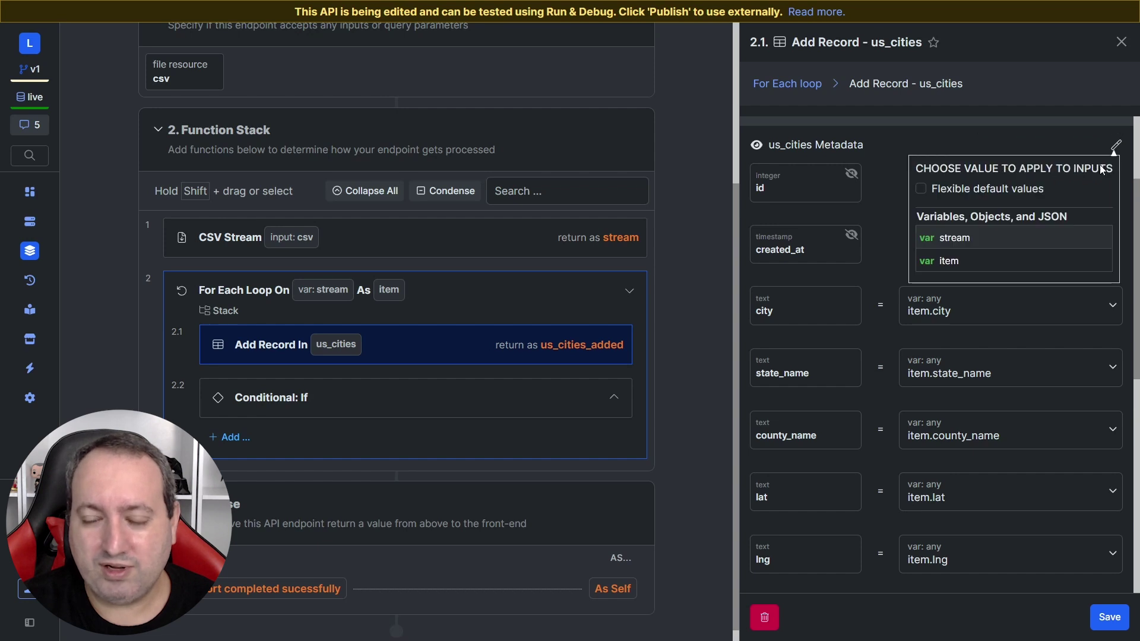
left_click(953, 260)
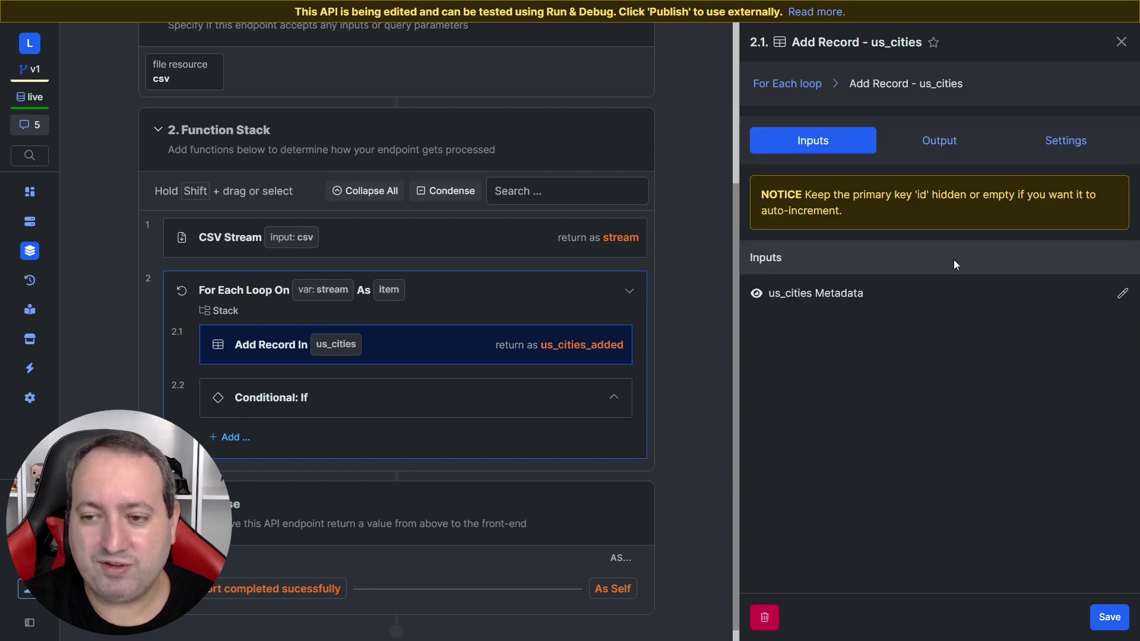
scroll(944, 279, "down", 4)
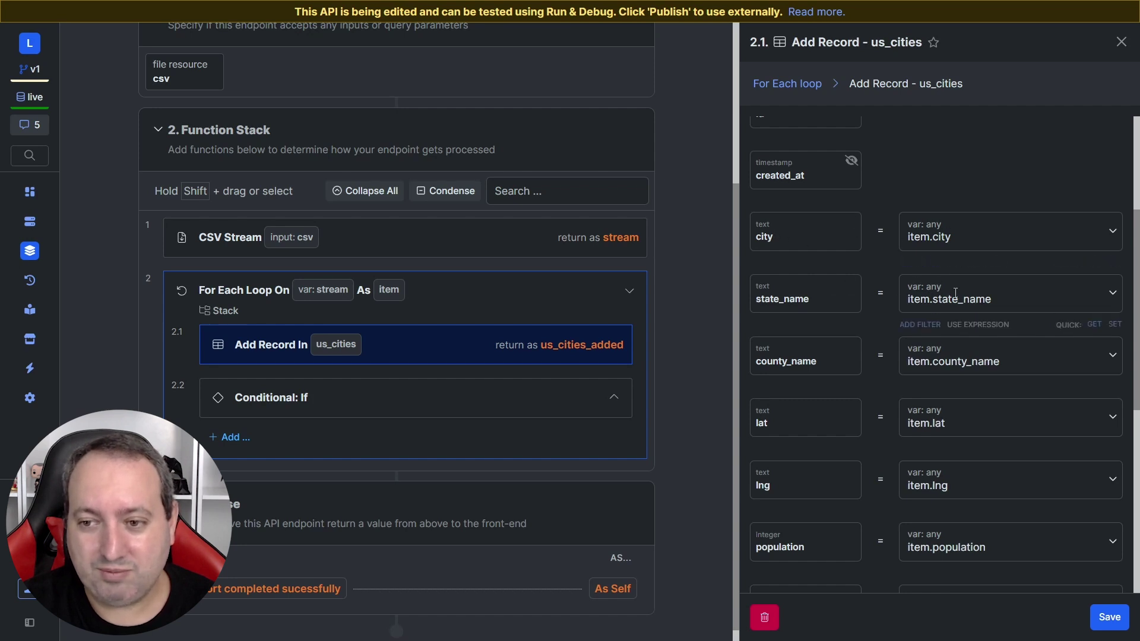
scroll(883, 317, "down", 1)
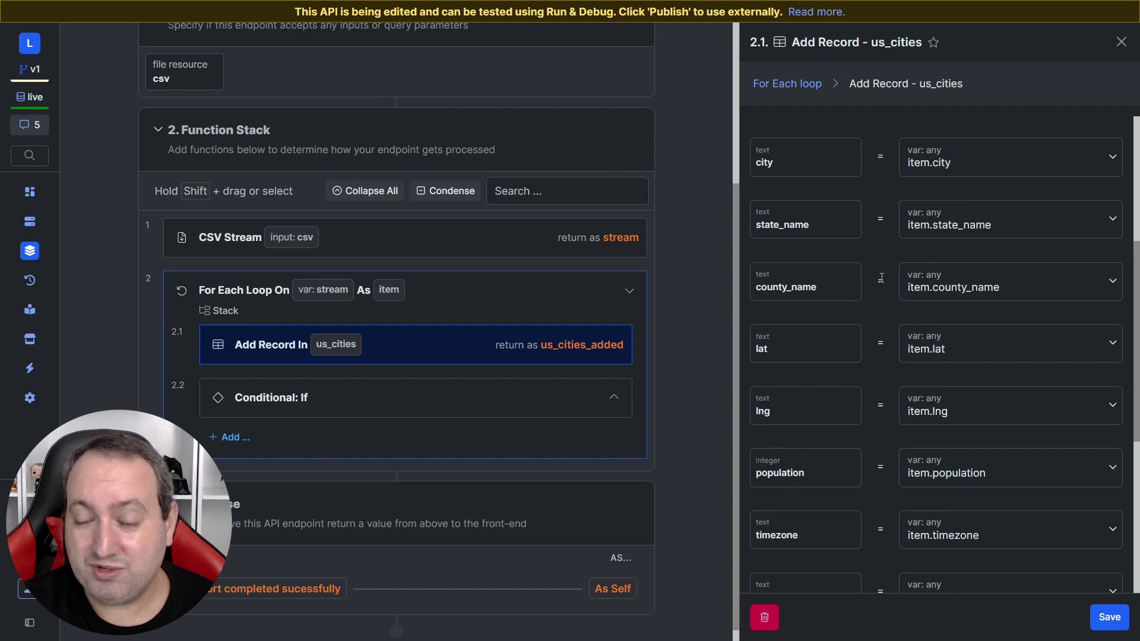
scroll(979, 250, "down", 2)
scroll(980, 255, "up", 1)
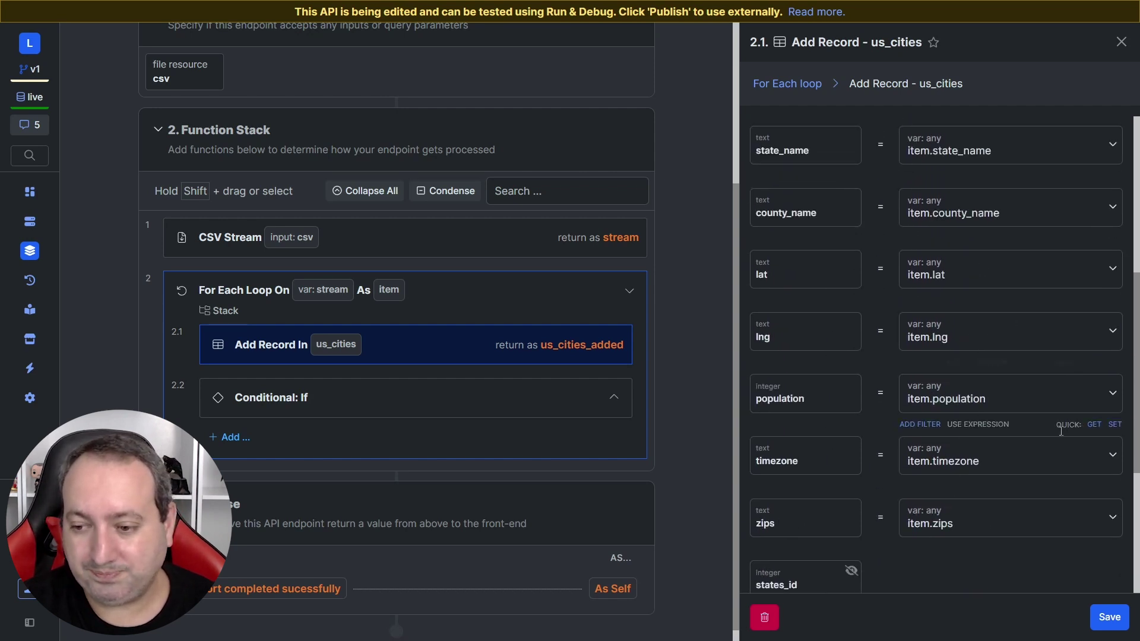
left_click(1108, 618)
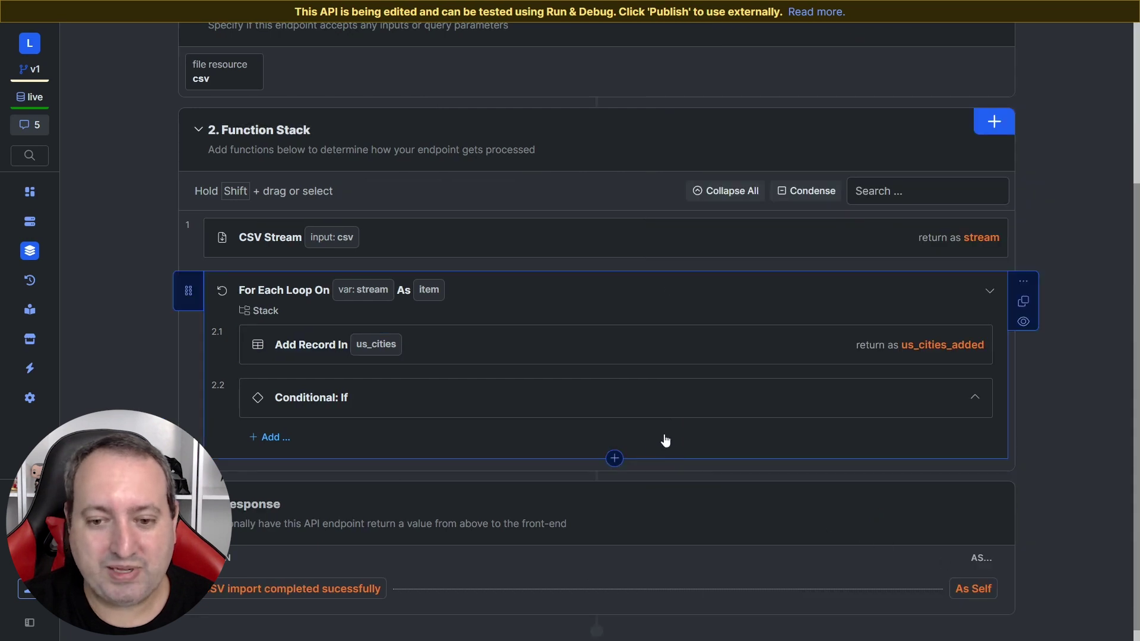
Review the if statement of the Conditional function inside the For Each loop.
left_click(657, 407)
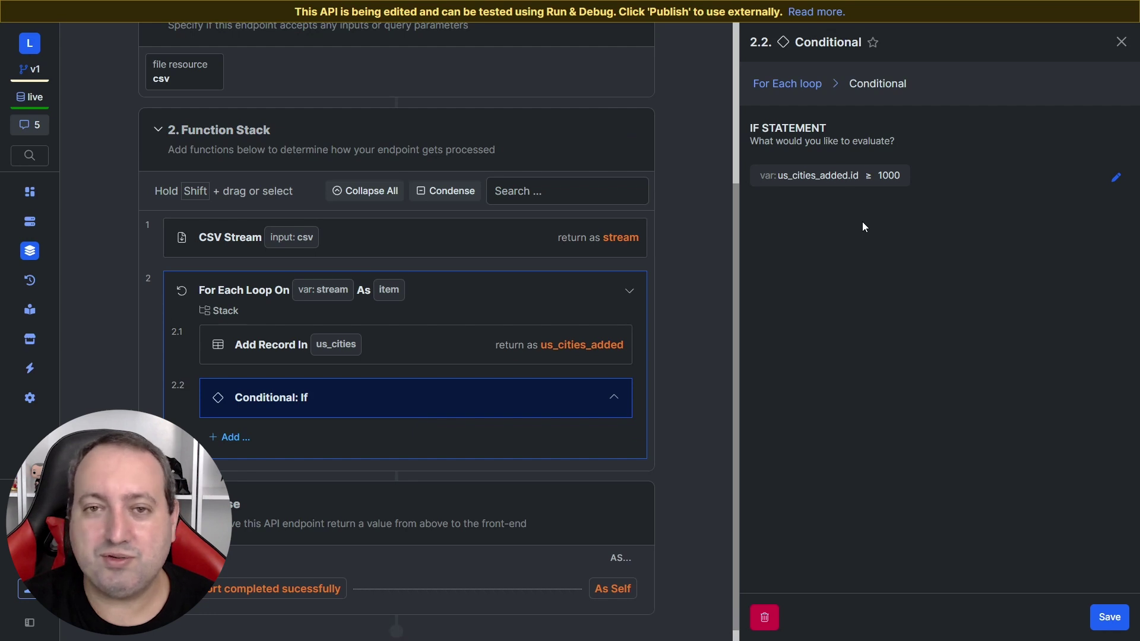
key("Escape")
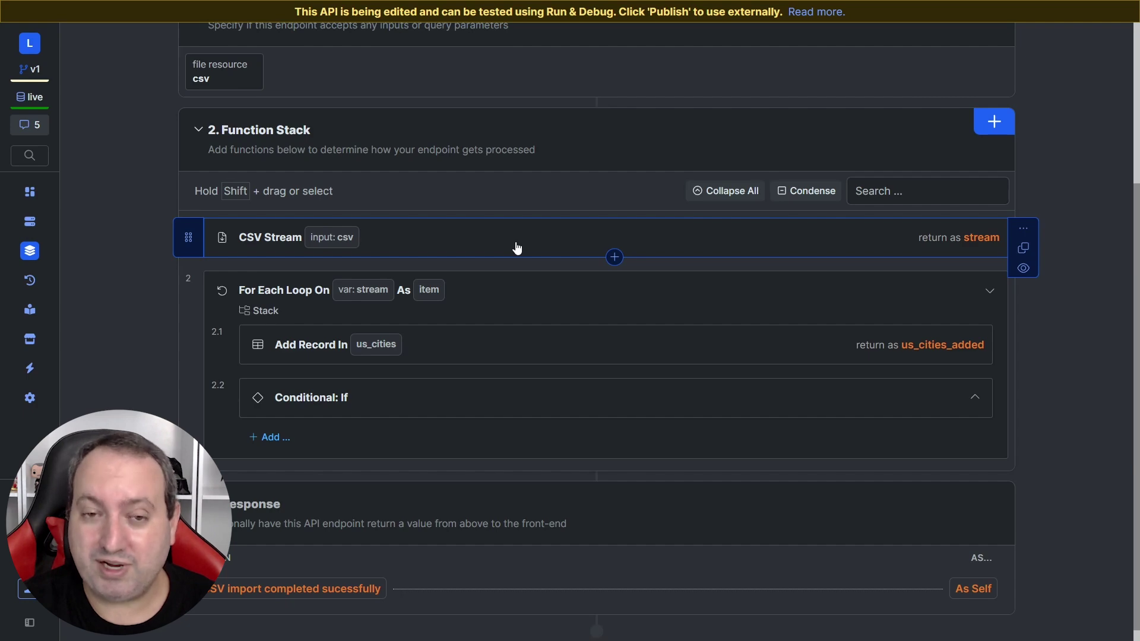
Run the CSV_stream endpoint in Run & Debug with us-cities.csv as the csv input file.
scroll(643, 277, "up", 3)
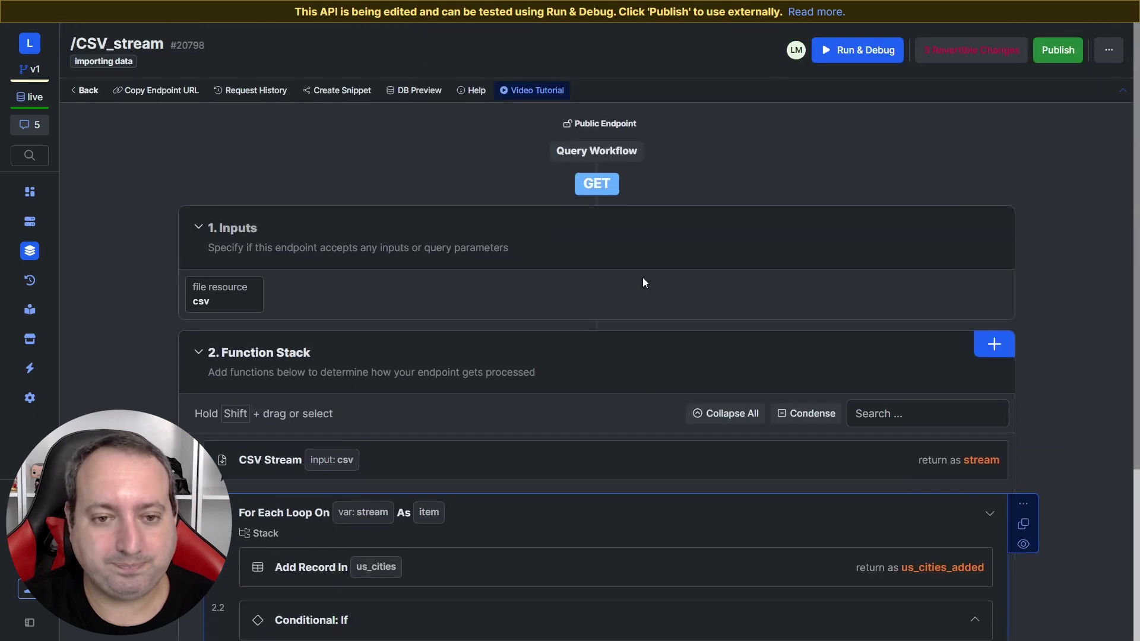
left_click(861, 54)
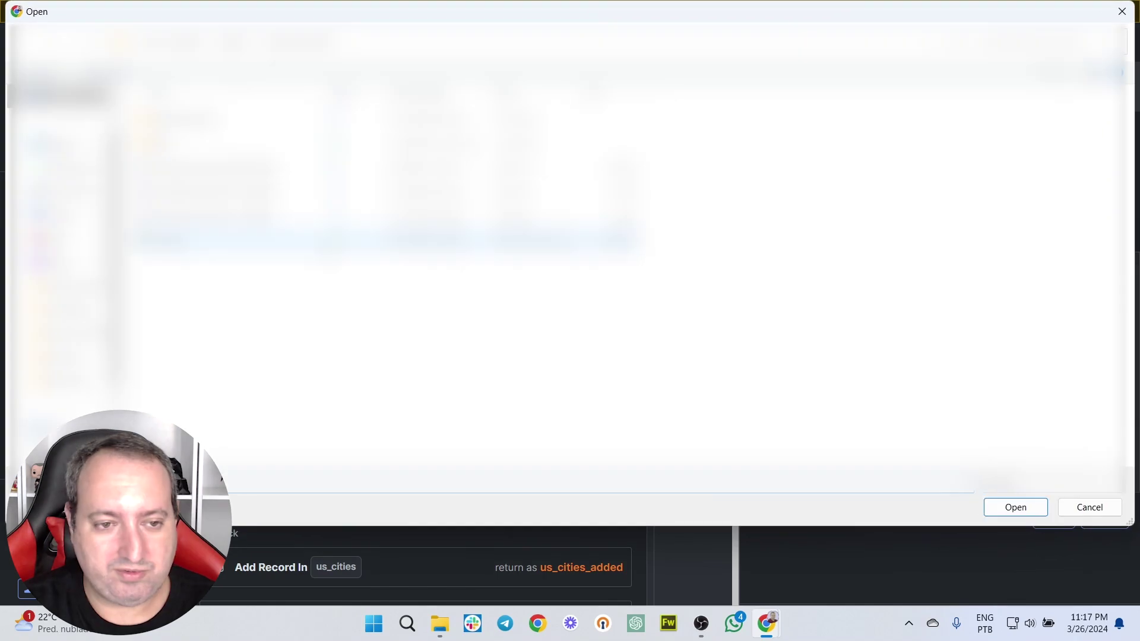
double_click(249, 238)
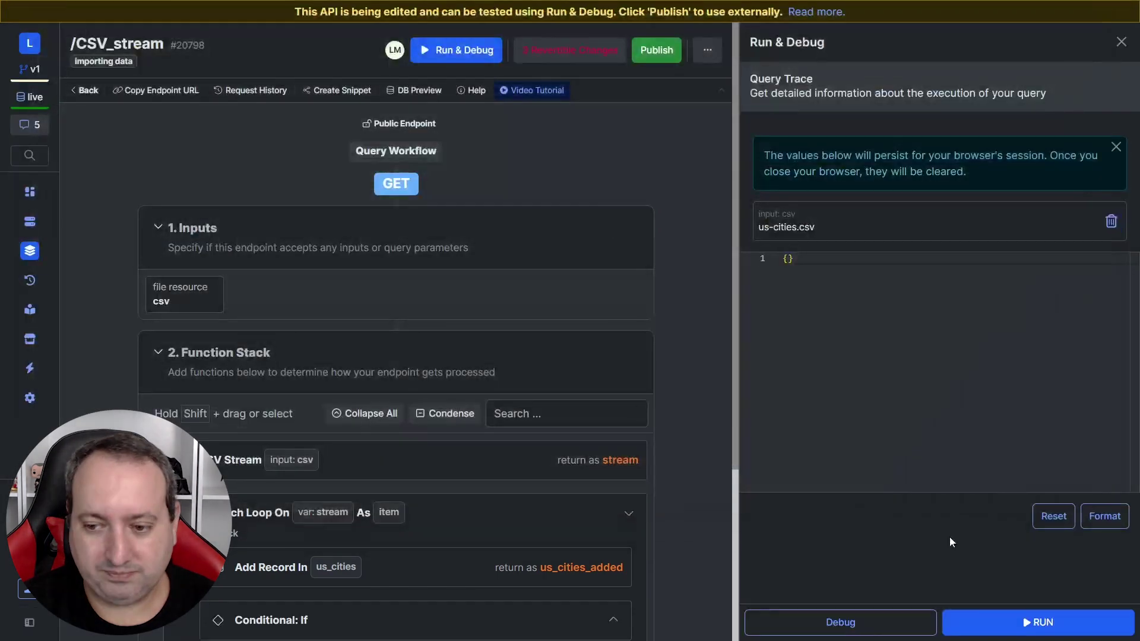
left_click(1038, 622)
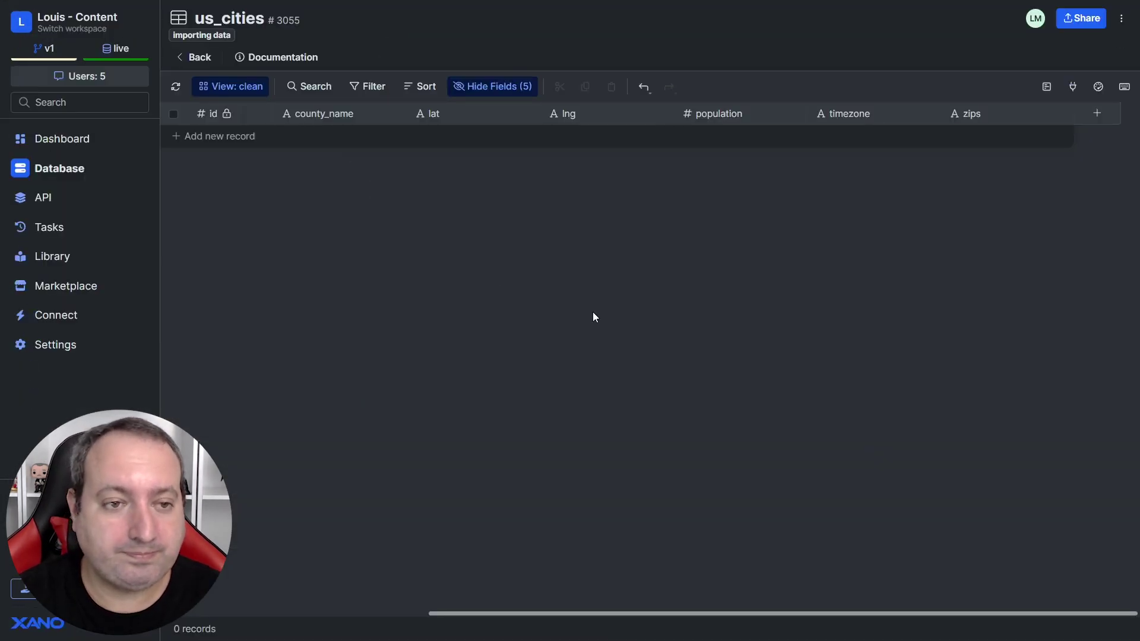
Refresh the us_cities database table and look through the imported records, especially the city and state_name columns.
left_click(176, 86)
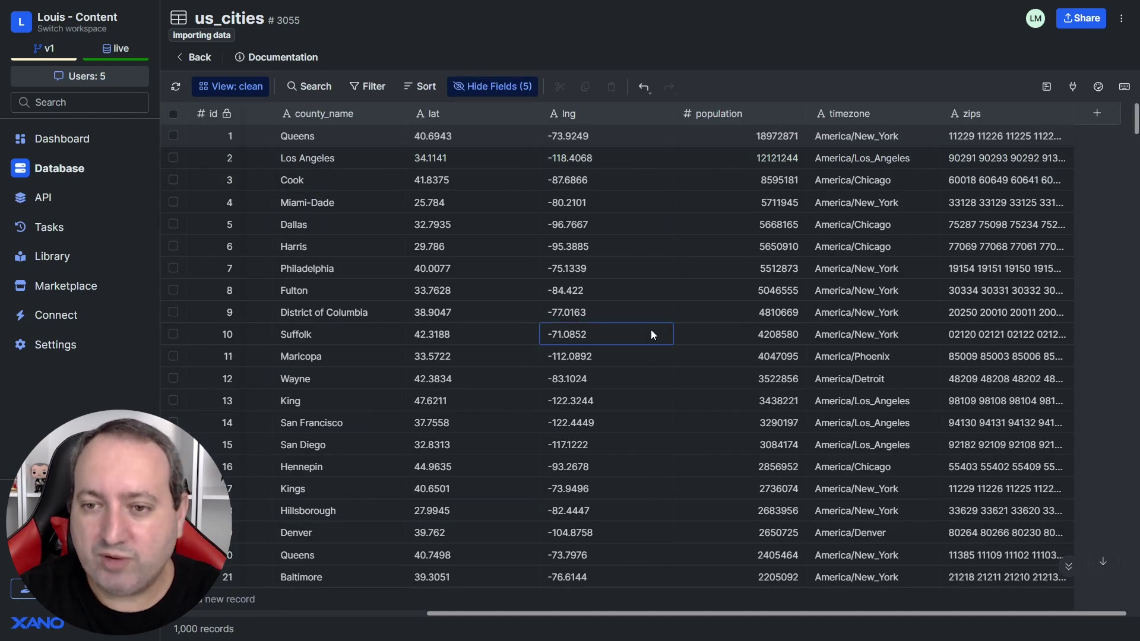
left_click(336, 140)
scroll(547, 374, "left", 5)
left_click(547, 379)
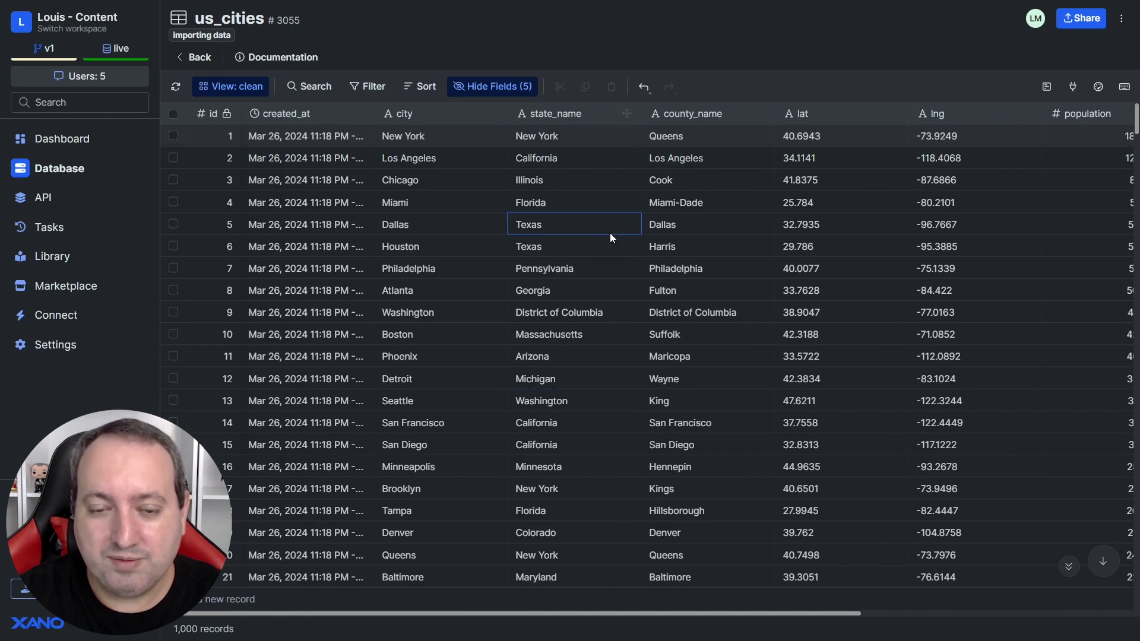
left_click(553, 158)
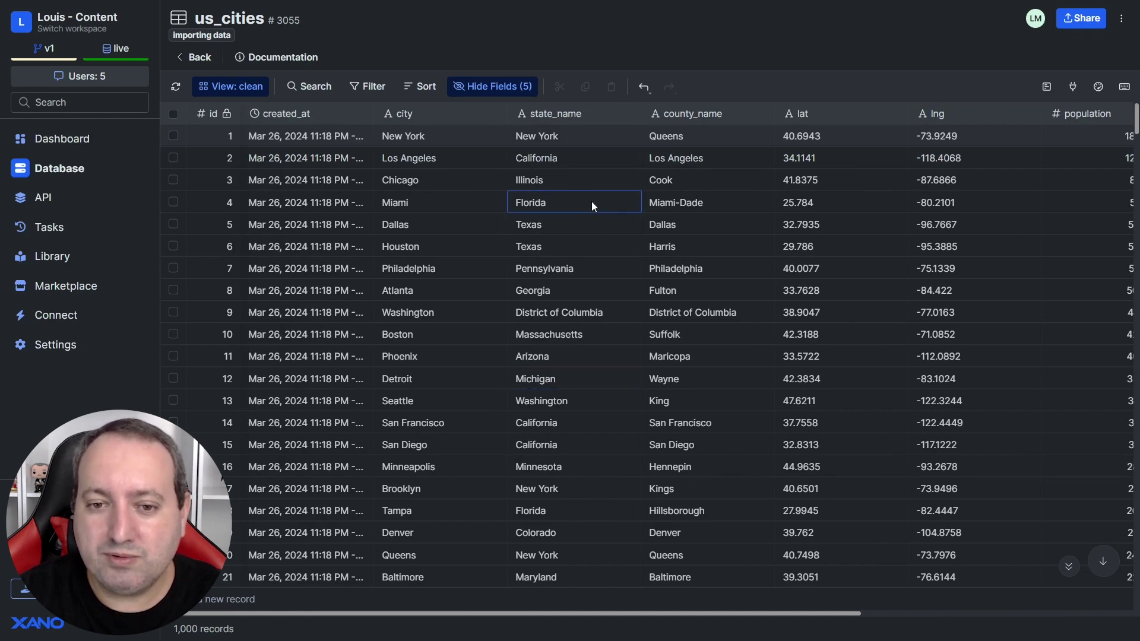
scroll(579, 206, "down", 6)
scroll(579, 206, "down", 3)
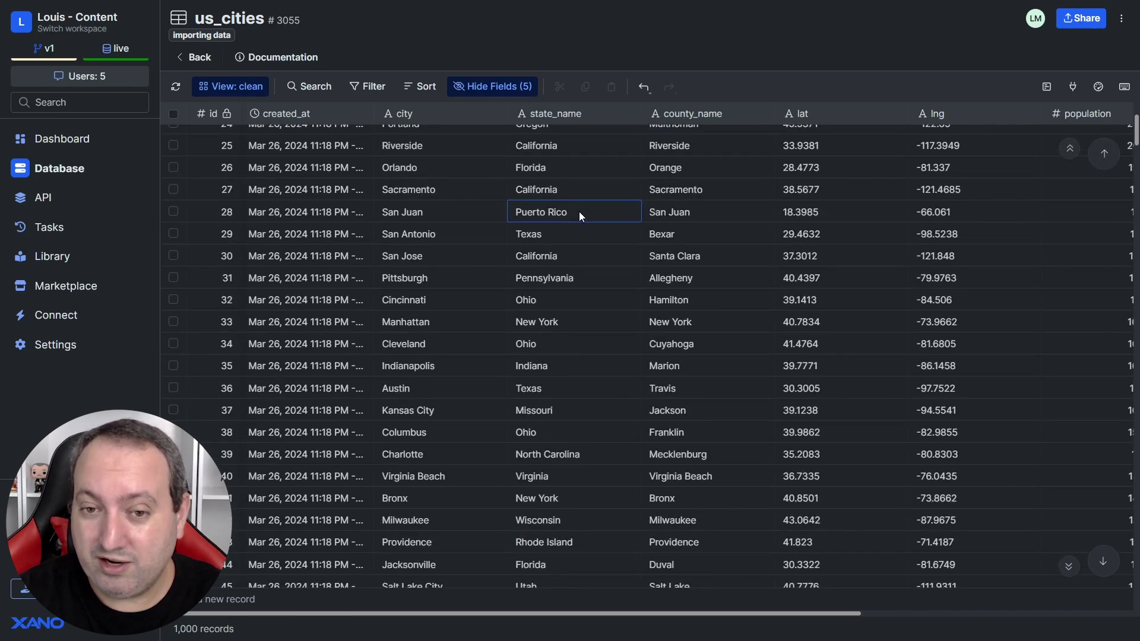
scroll(579, 211, "down", 4)
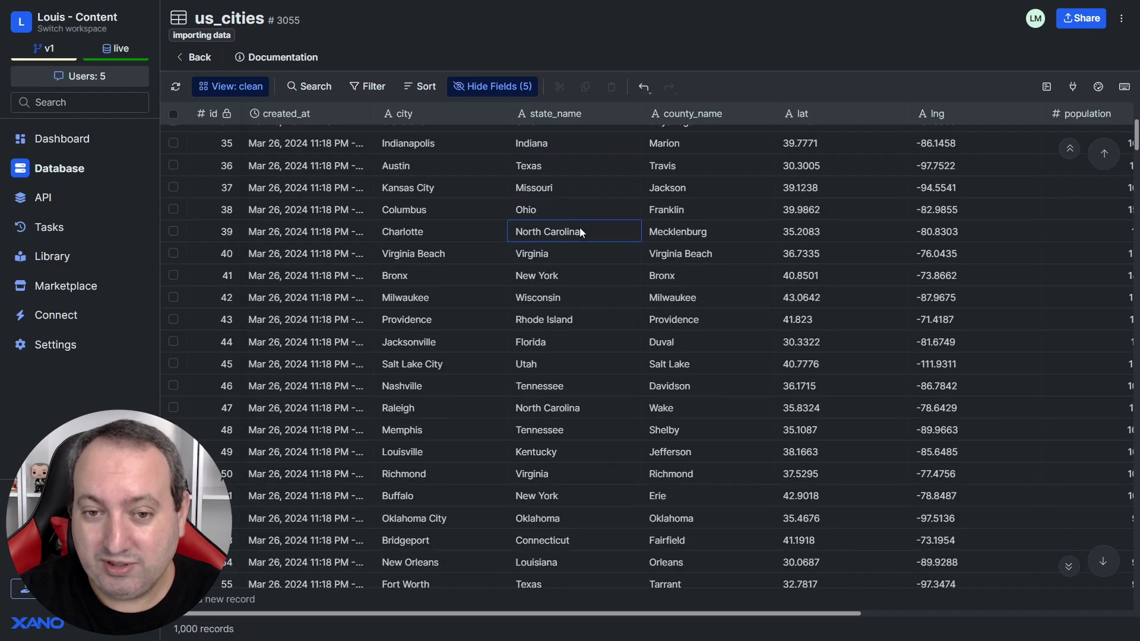
scroll(580, 232, "up", 12)
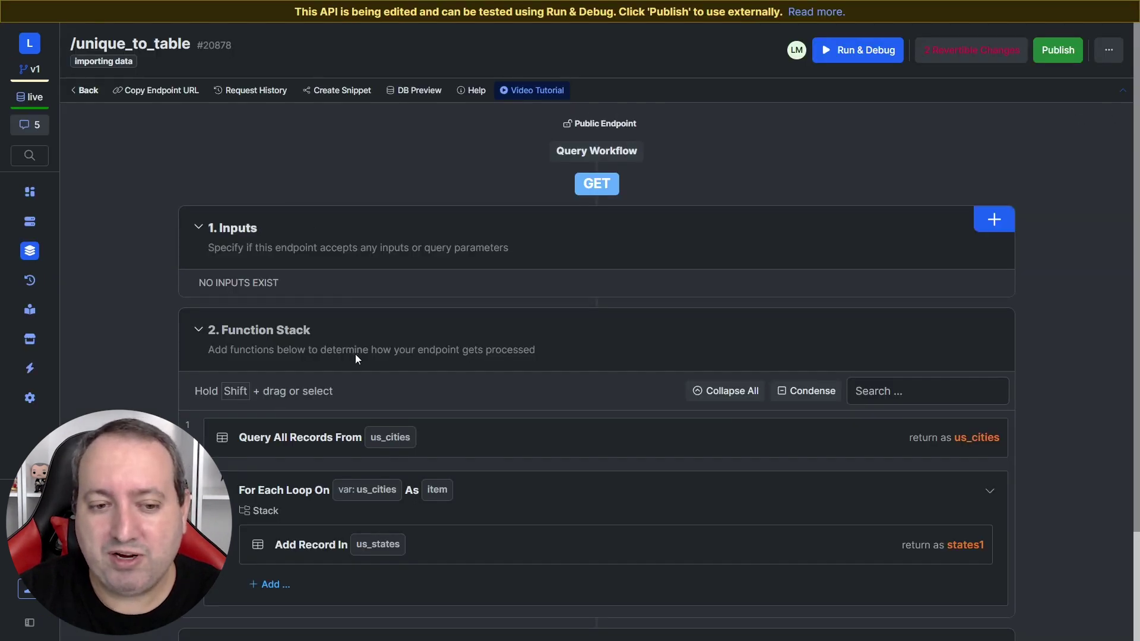
Review the output settings of the us_cities Query All Records function, down to the unique filter on its return variable.
left_click(502, 451)
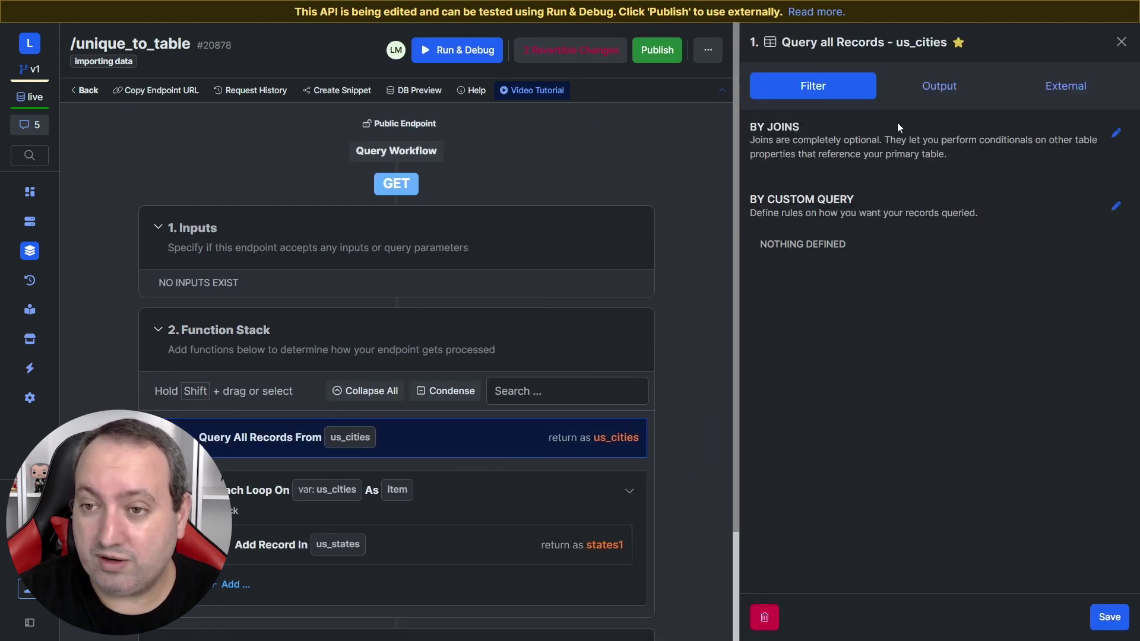
left_click(937, 87)
scroll(939, 282, "down", 4)
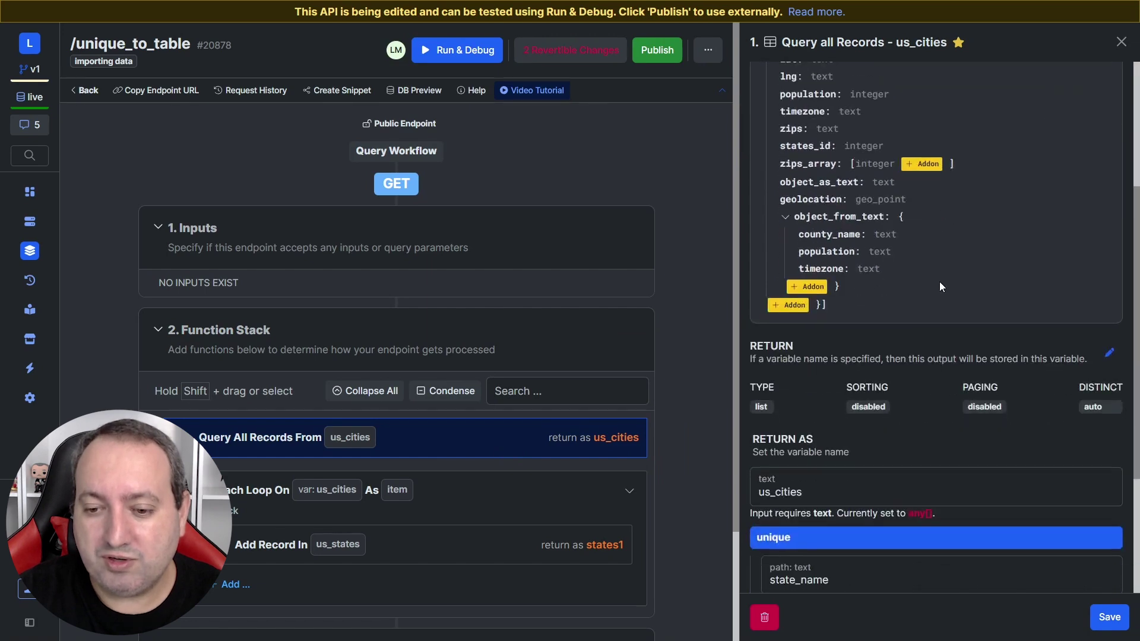
scroll(940, 281, "down", 2)
mouse_move(790, 400)
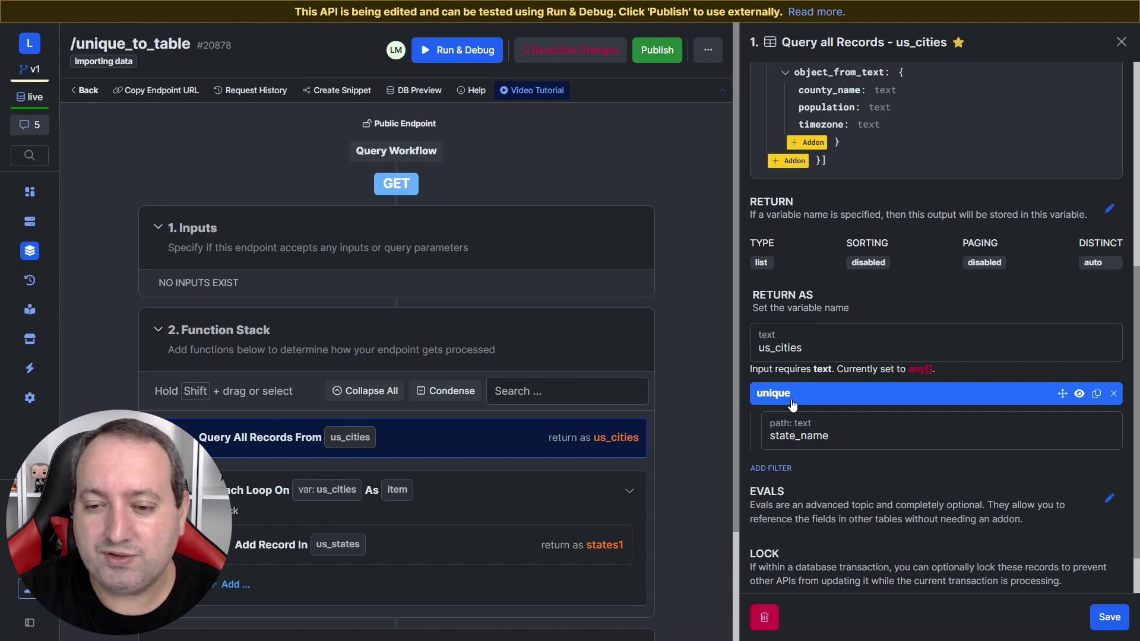
Look up the unique array filter among the filters for the us_cities return variable and examine its path option without applying it.
left_click(772, 468)
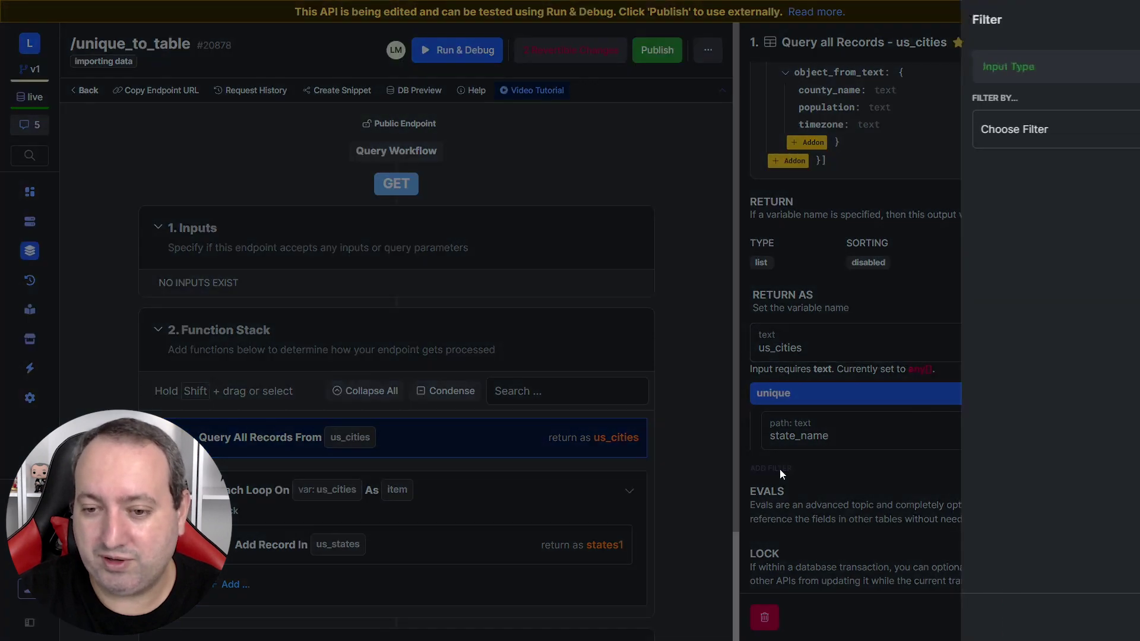
left_click(909, 132)
type("uniq")
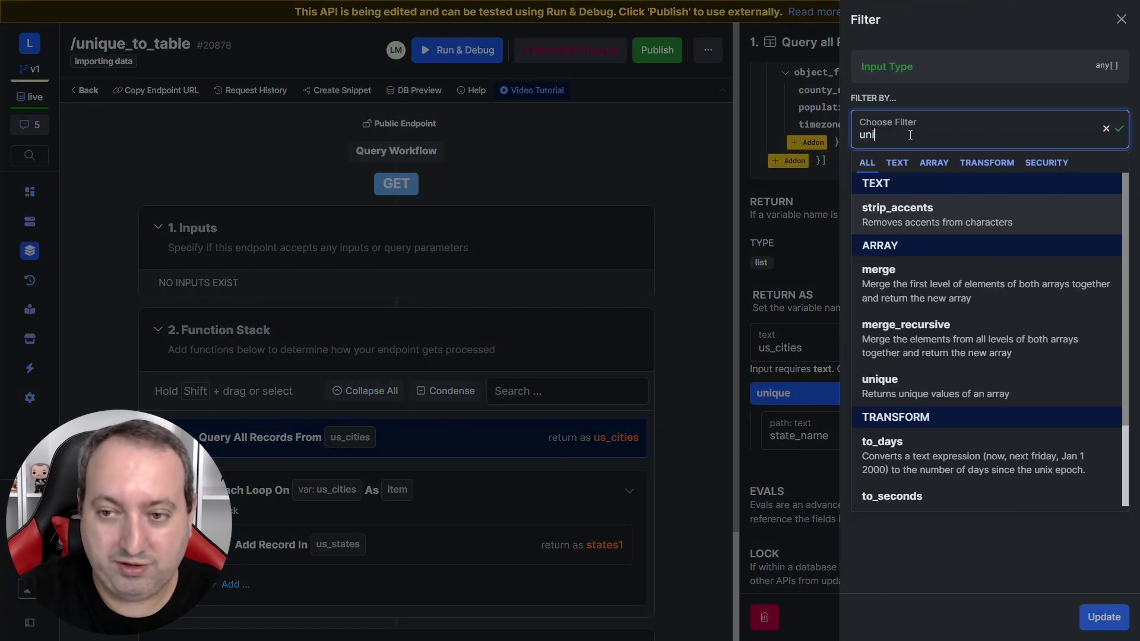
left_click(906, 215)
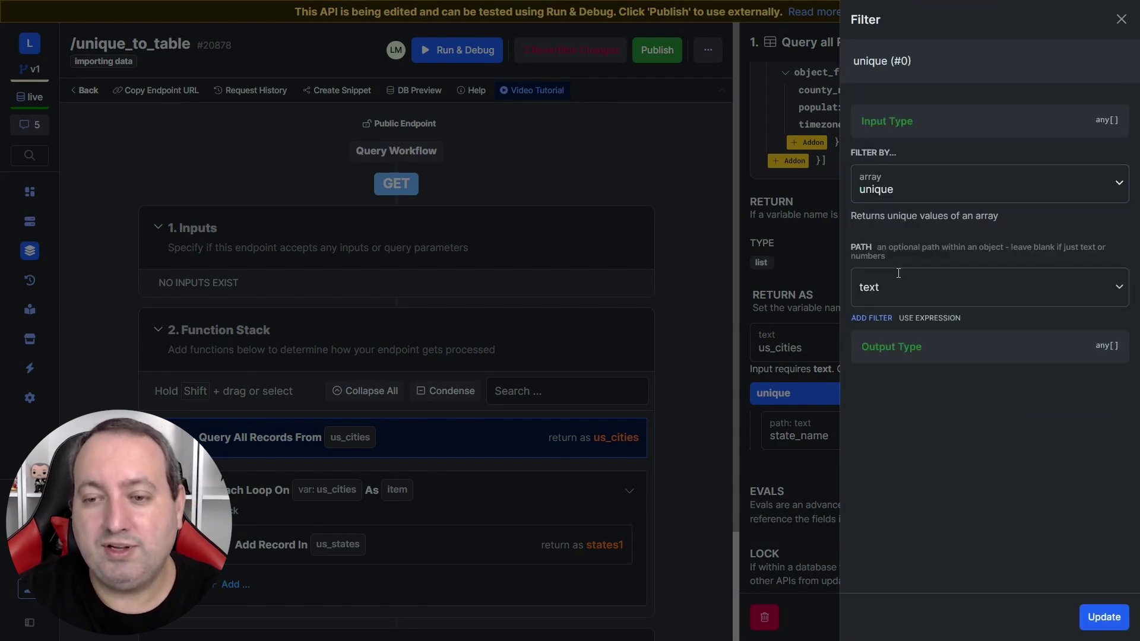
left_click(1121, 19)
left_click(1002, 183)
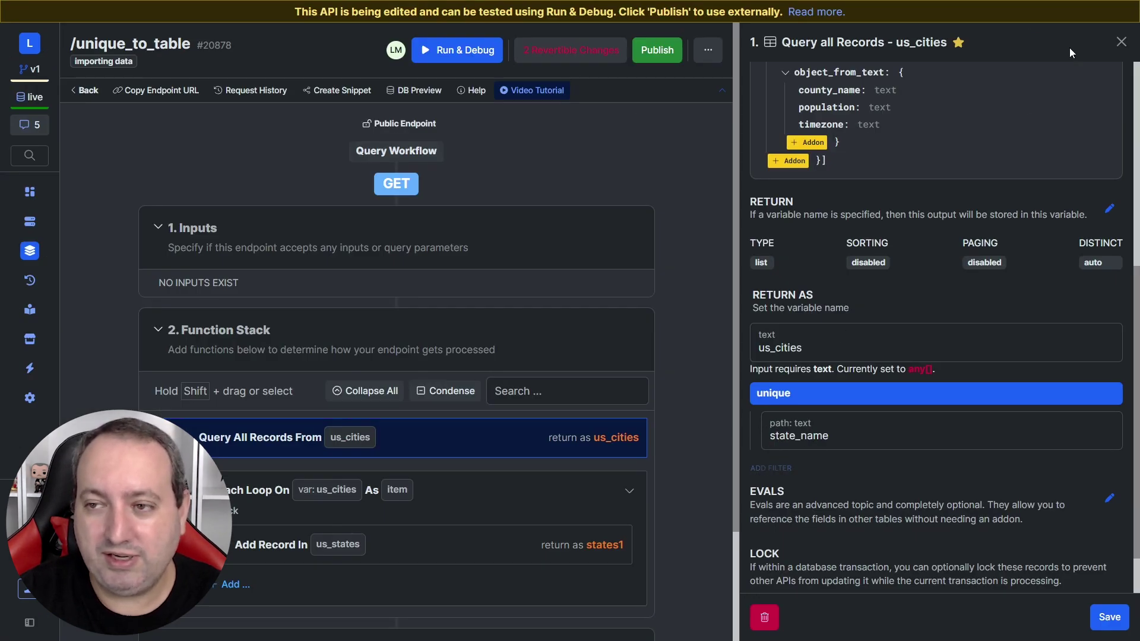
Review the For Each loop on us_cities and the field mapping of its Add Record function for us_states.
left_click(1121, 41)
scroll(554, 246, "down", 2)
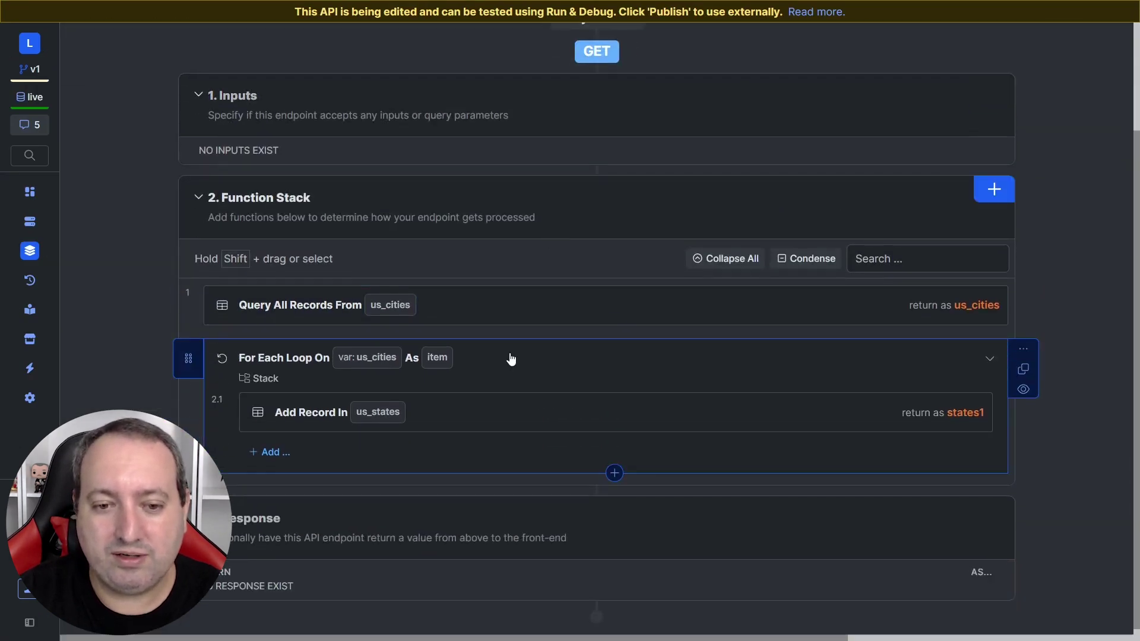
left_click(511, 360)
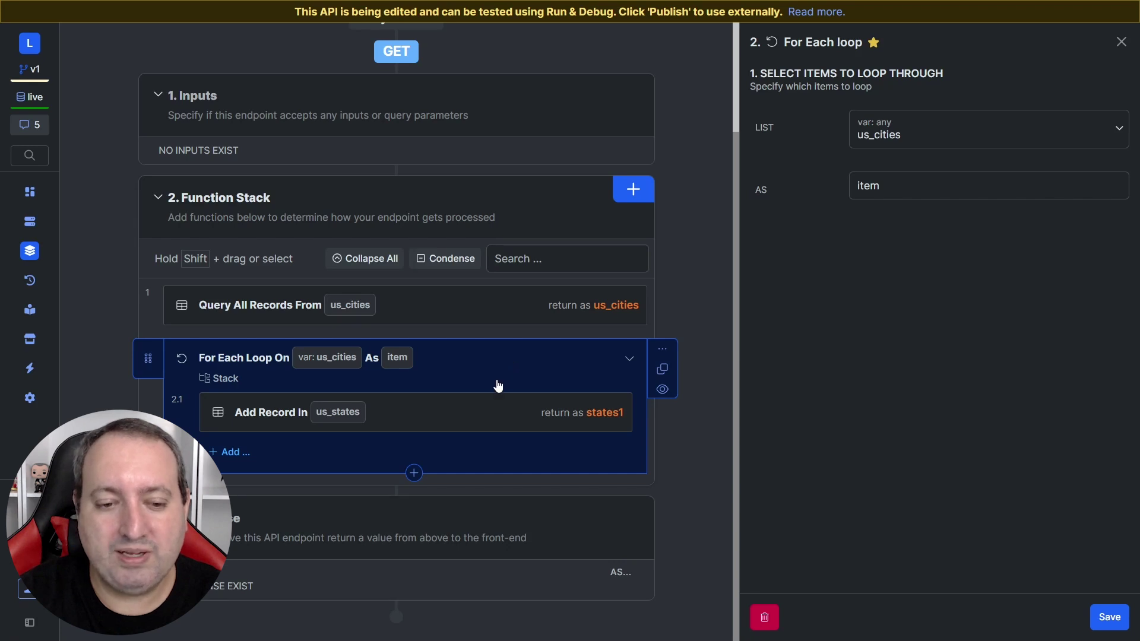
left_click(477, 414)
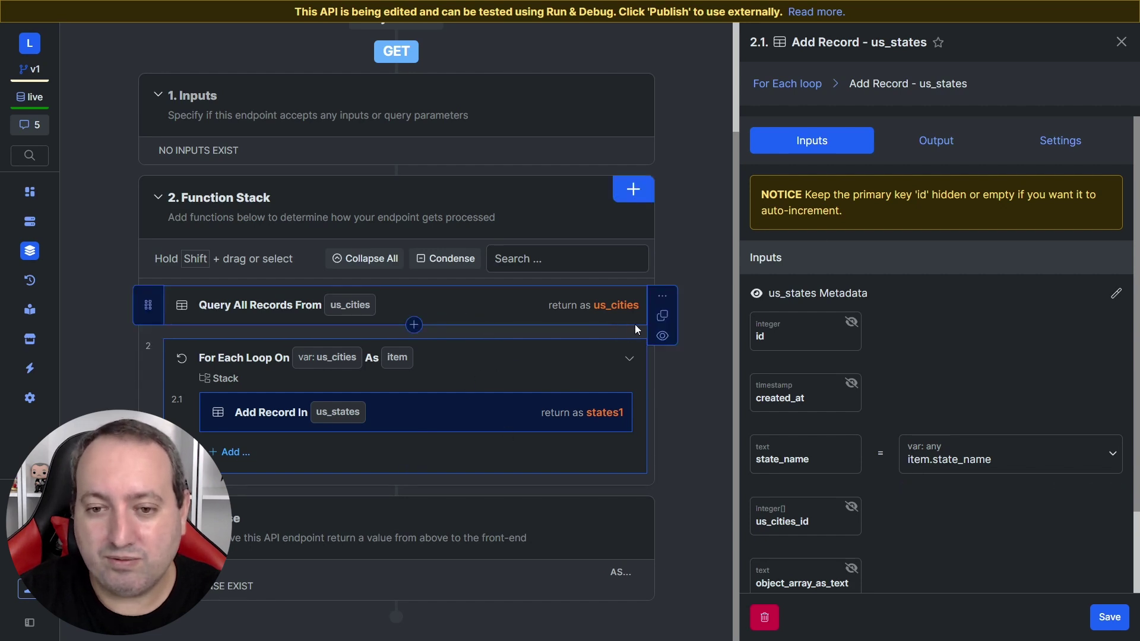
left_click(1121, 42)
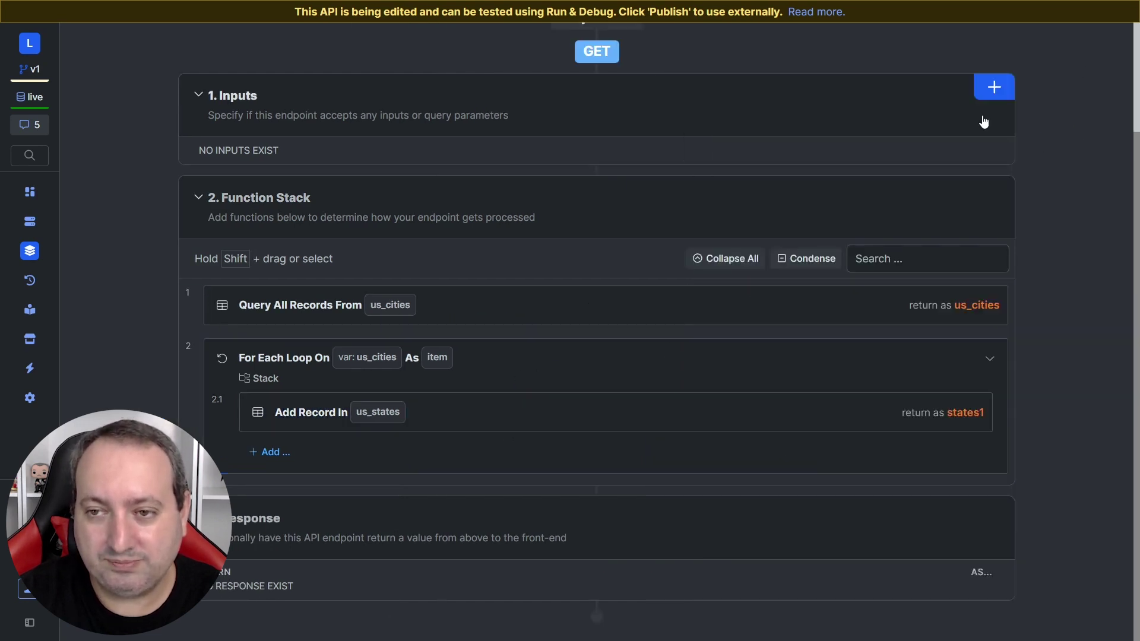
Run the unique_to_table endpoint in Run & Debug.
scroll(968, 113, "up", 3)
left_click(854, 51)
left_click(997, 625)
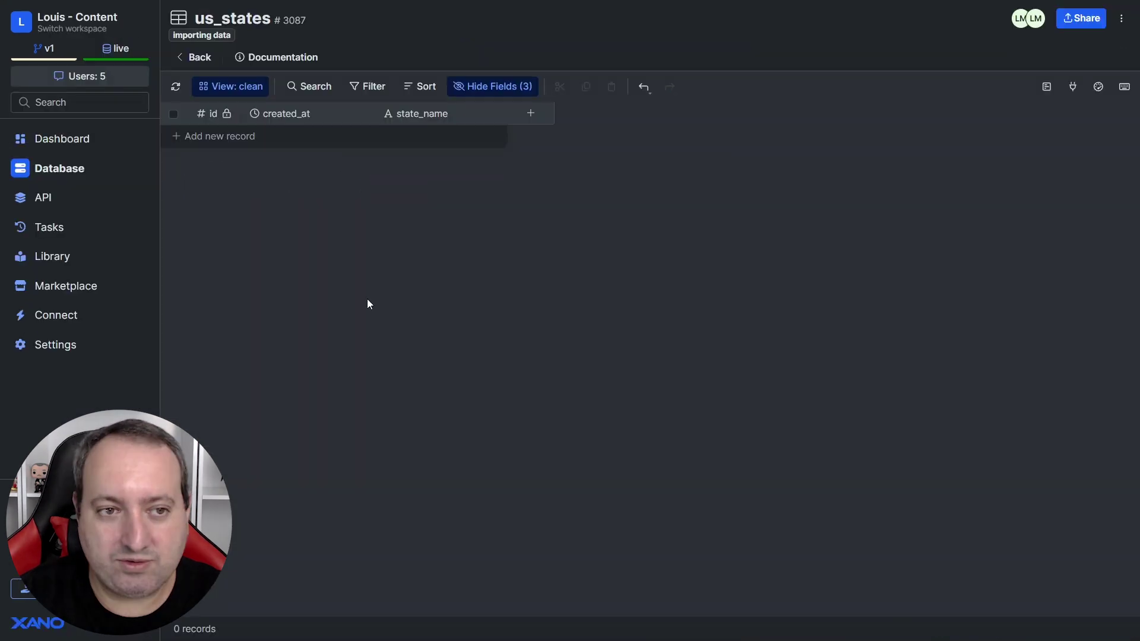
Refresh the us_states database table and look through the state_name values of its records.
left_click(177, 88)
left_click(405, 225)
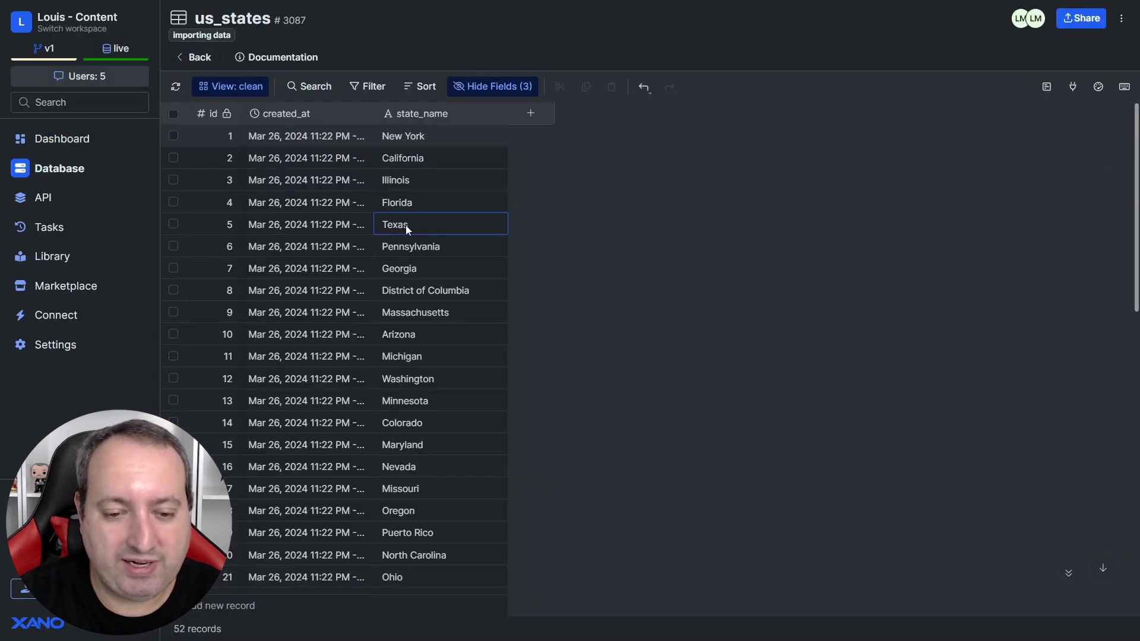
scroll(452, 255, "down", 8)
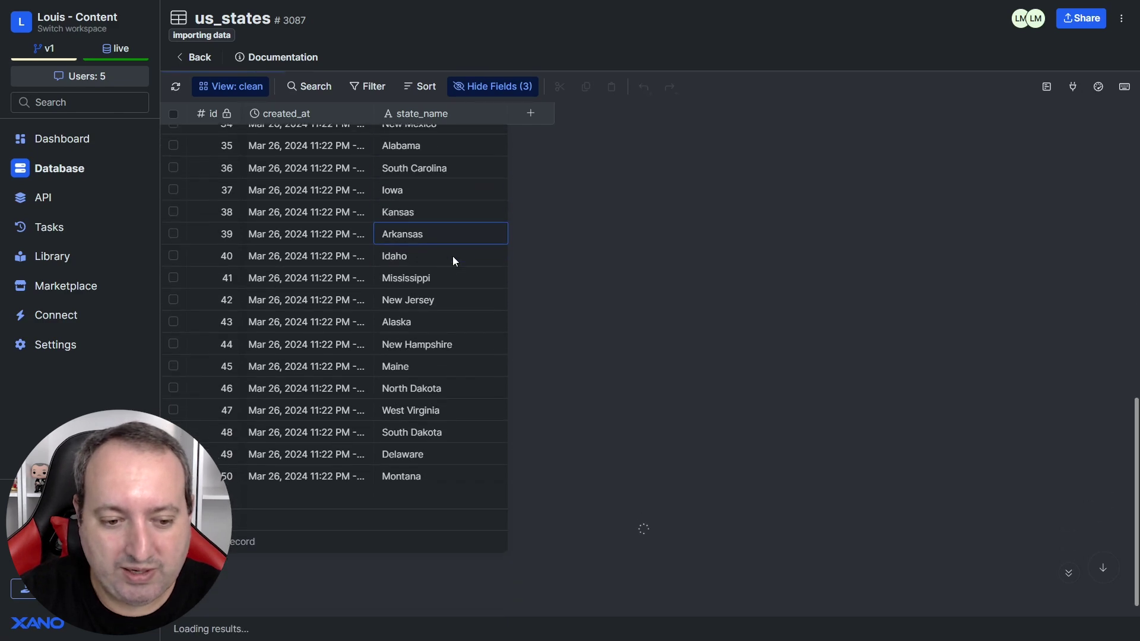
scroll(454, 261, "up", 8)
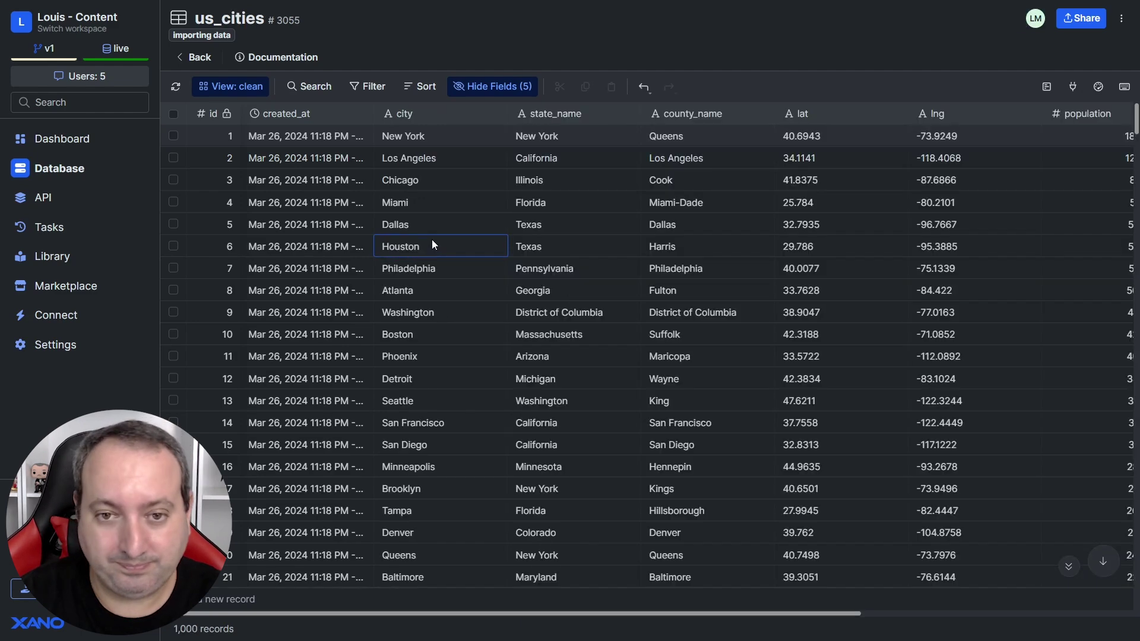
Examine the tables offered for a new Table Reference field in us_cities without adding the field.
left_click_drag(482, 615, 853, 628)
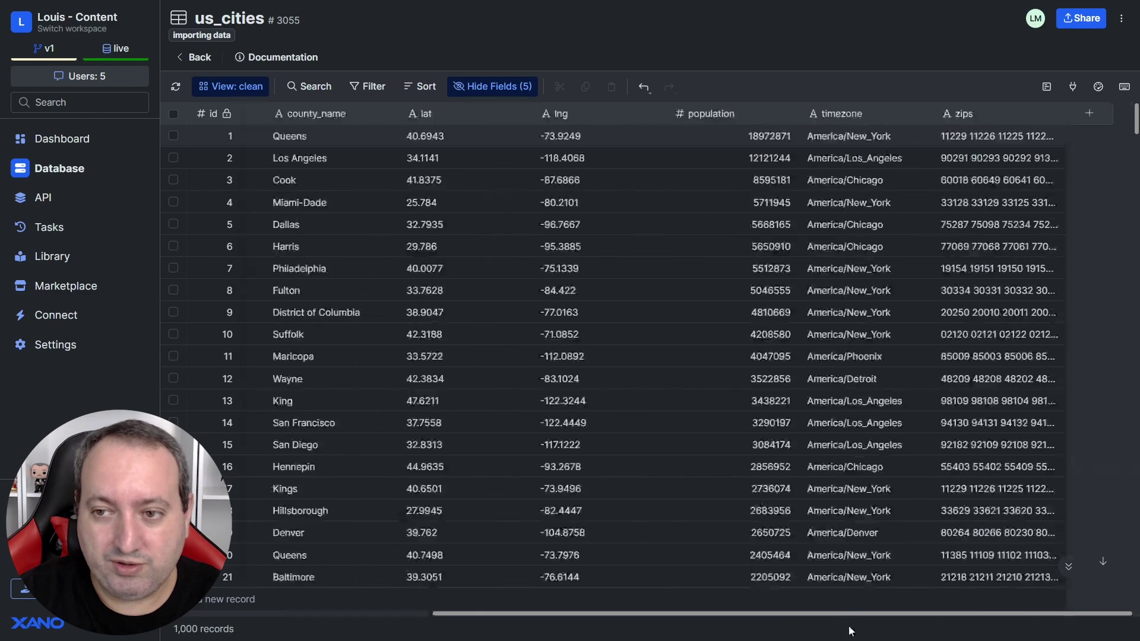
left_click(1099, 114)
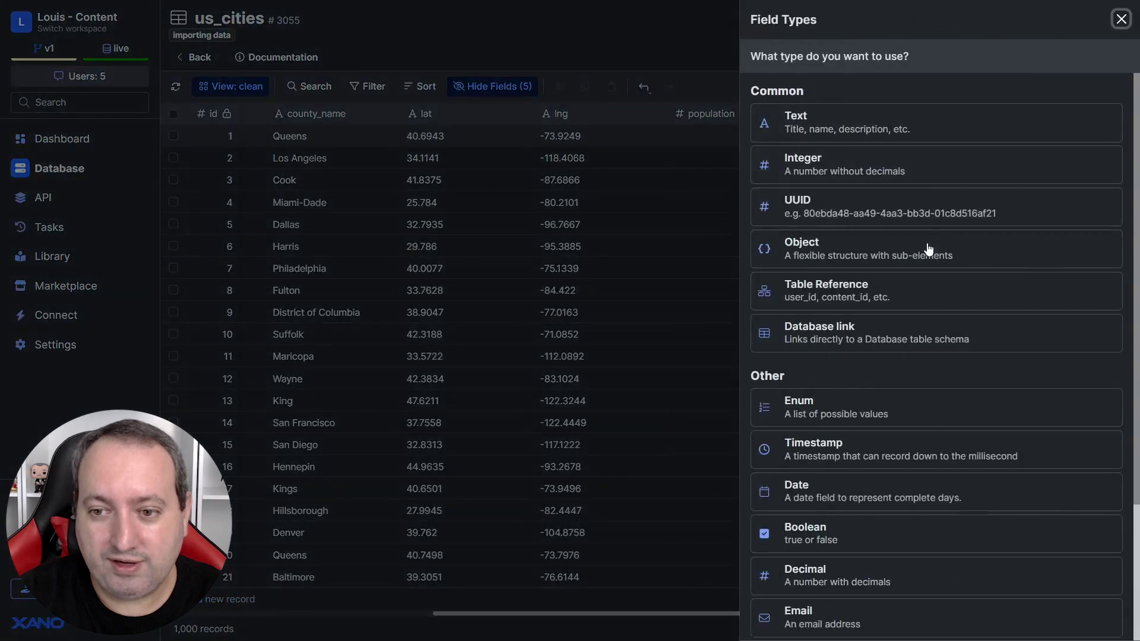
left_click(888, 289)
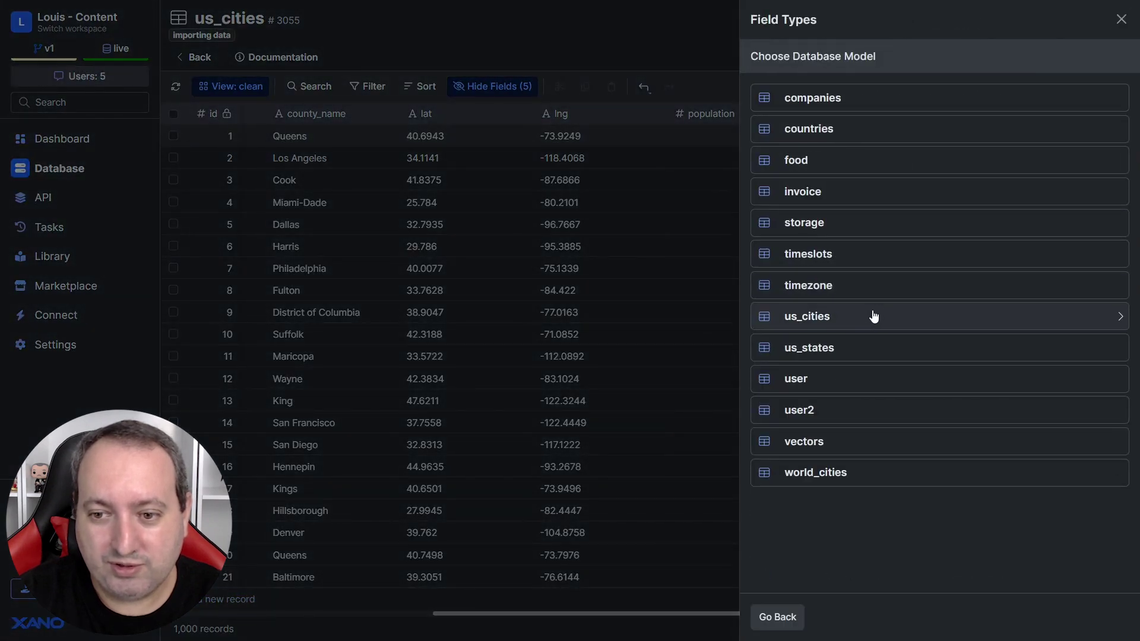
left_click(478, 65)
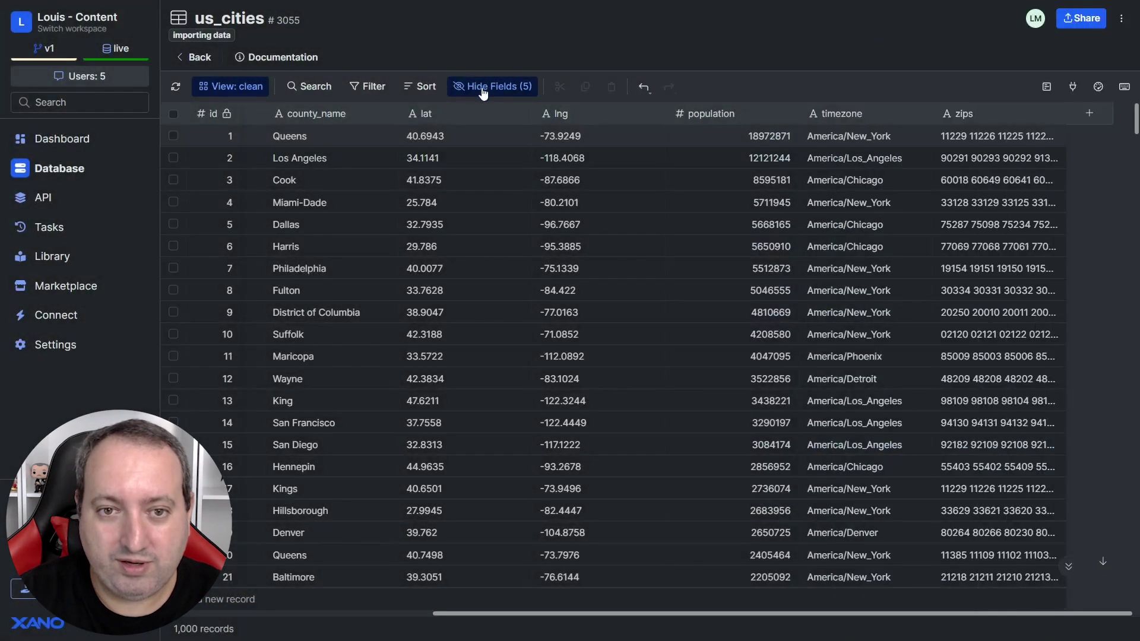
Unhide the states_id field in the us_cities table view and bring its column into view.
left_click(487, 86)
left_click(470, 339)
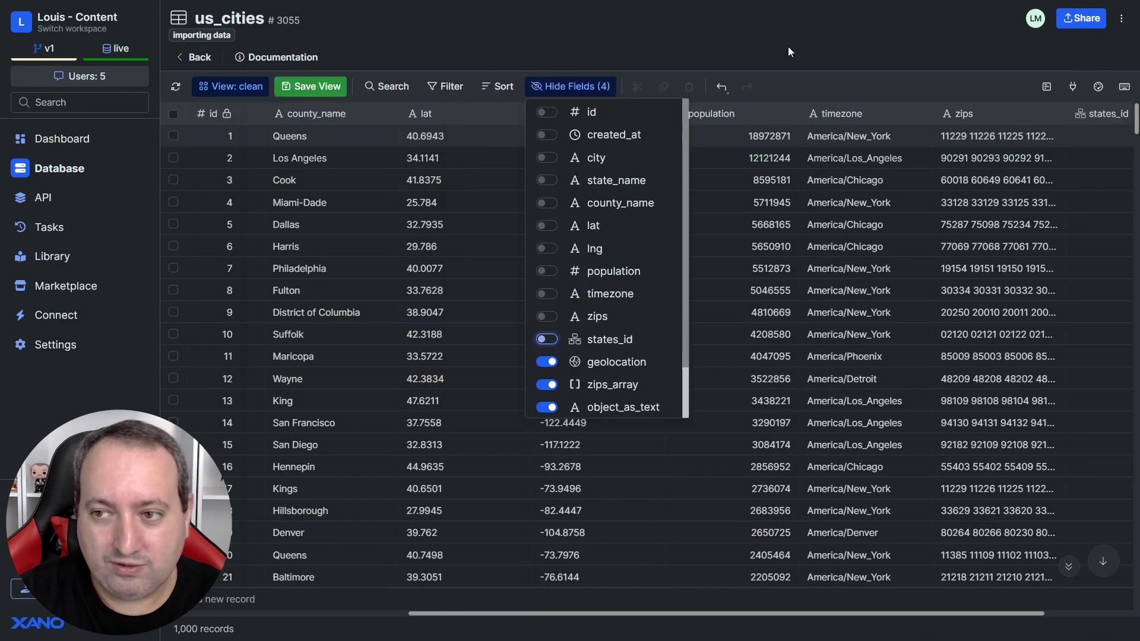
left_click(808, 488)
left_click_drag(807, 619, 979, 240)
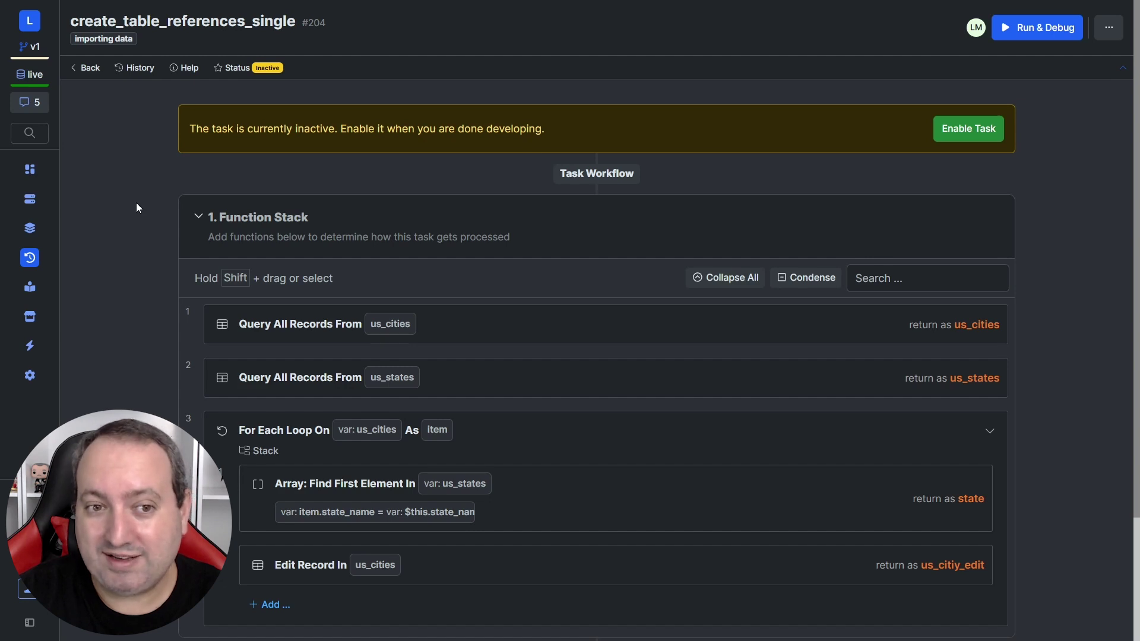
Review the function stack of the create_table_references_single task, including its Query All Records functions for us_cities and us_states.
scroll(137, 208, "down", 3)
mouse_move(298, 562)
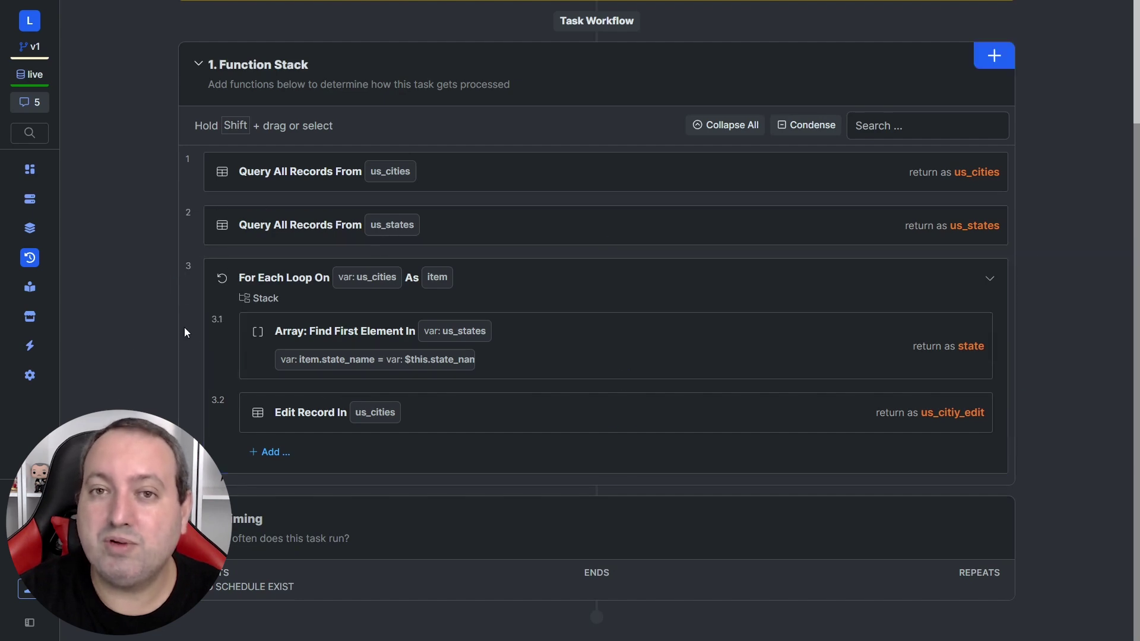
scroll(152, 326, "up", 3)
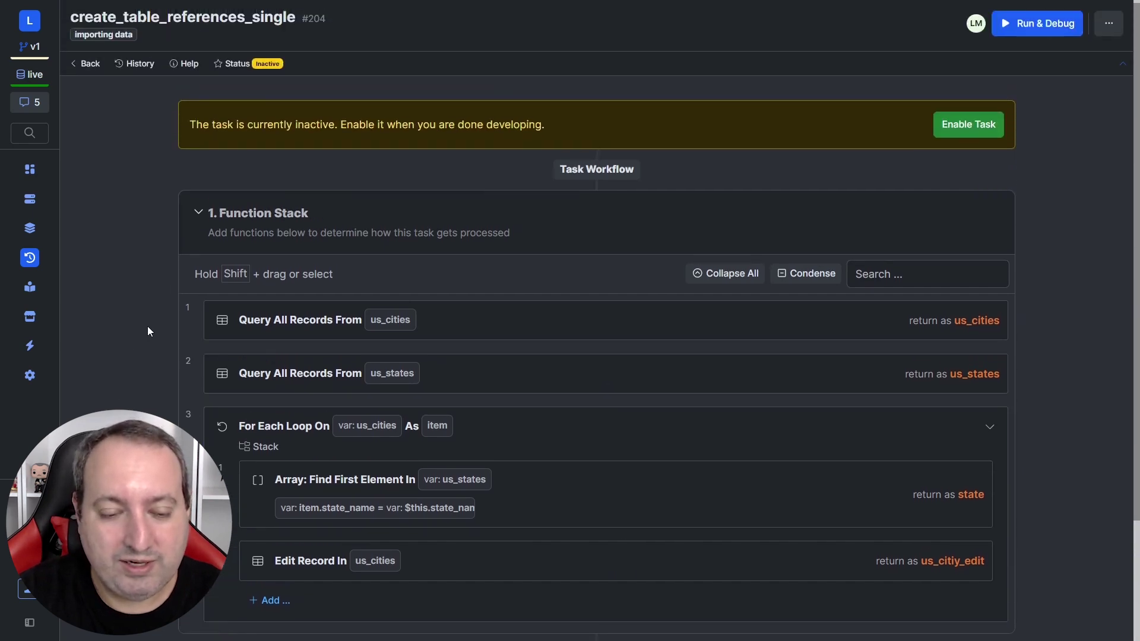
scroll(149, 331, "up", 1)
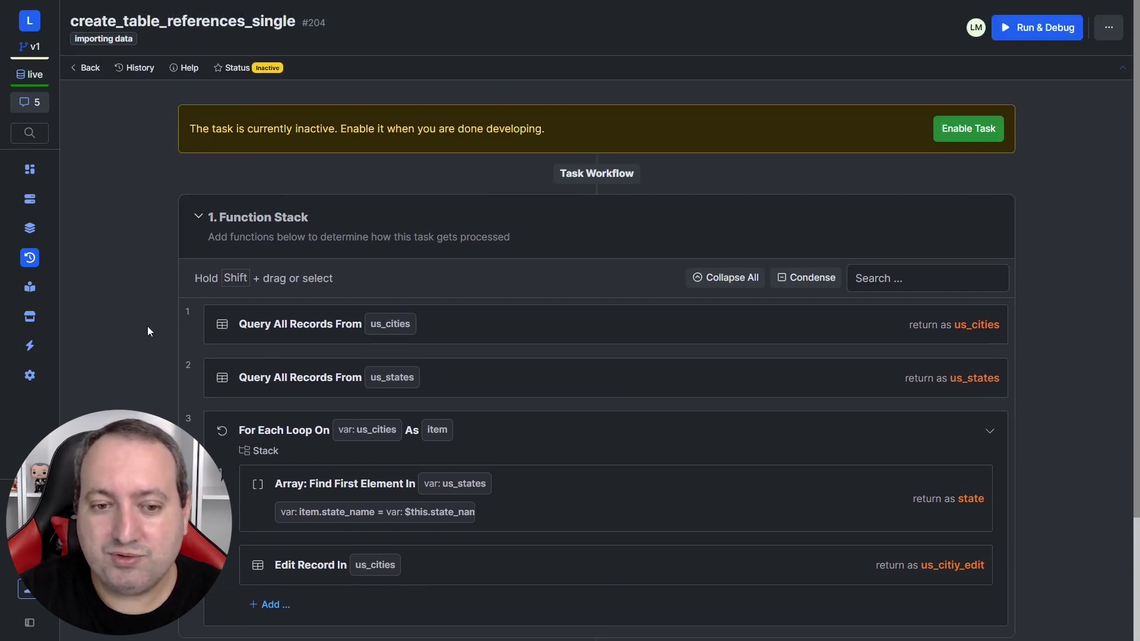
left_click(510, 338)
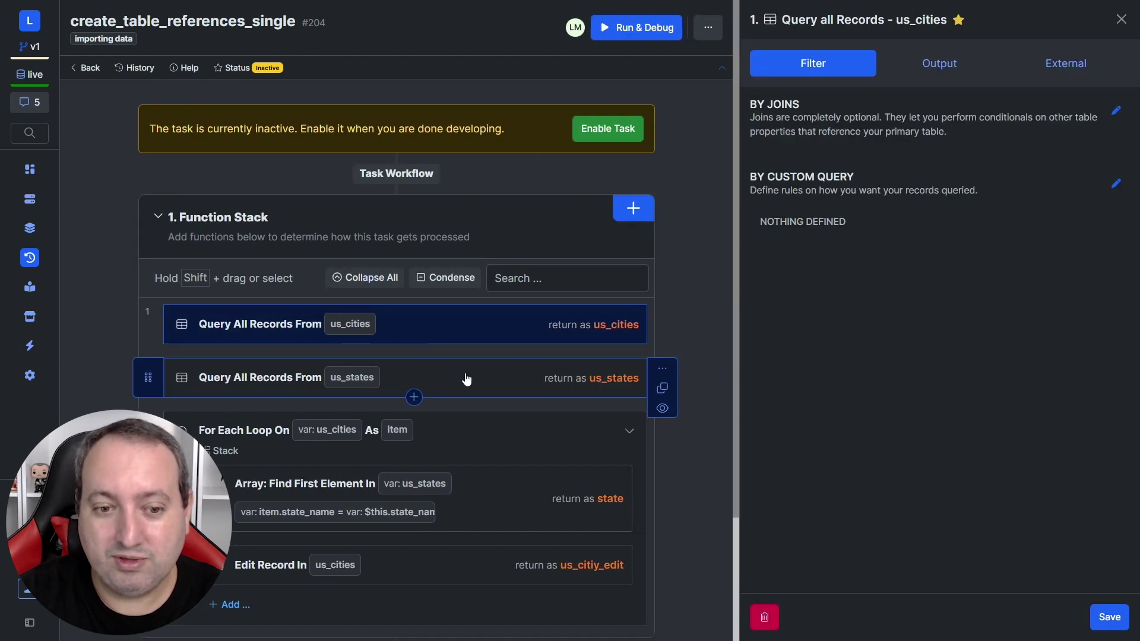
left_click(463, 379)
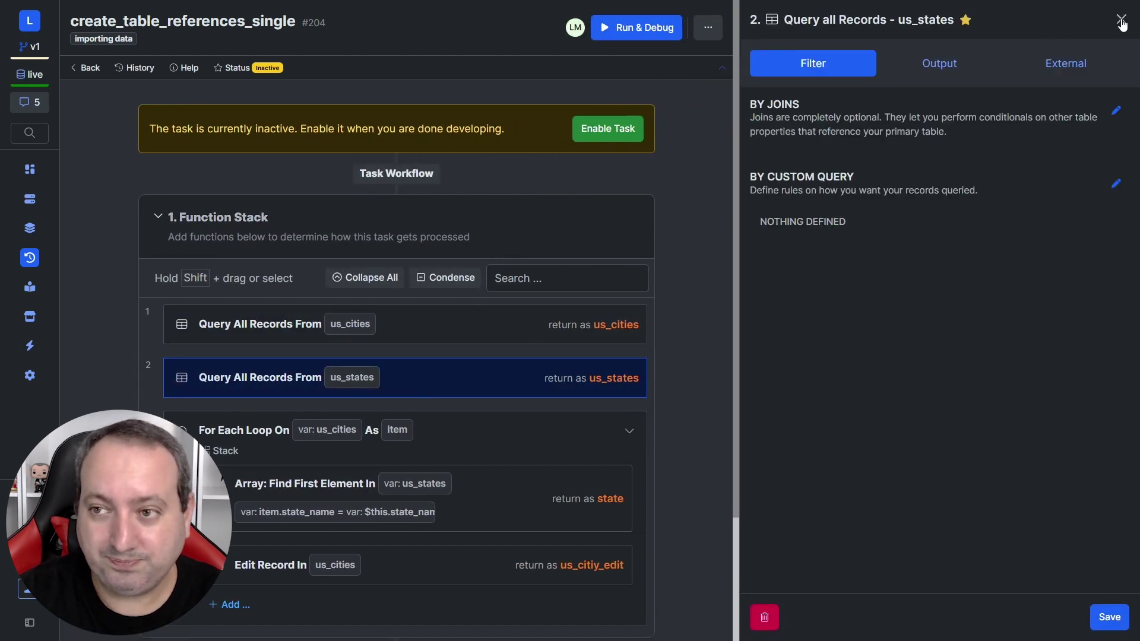
left_click(1121, 22)
Review the task's For Each loop on us_cities and browse the Arrays functions under Data Manipulation without adding one.
scroll(505, 338, "down", 2)
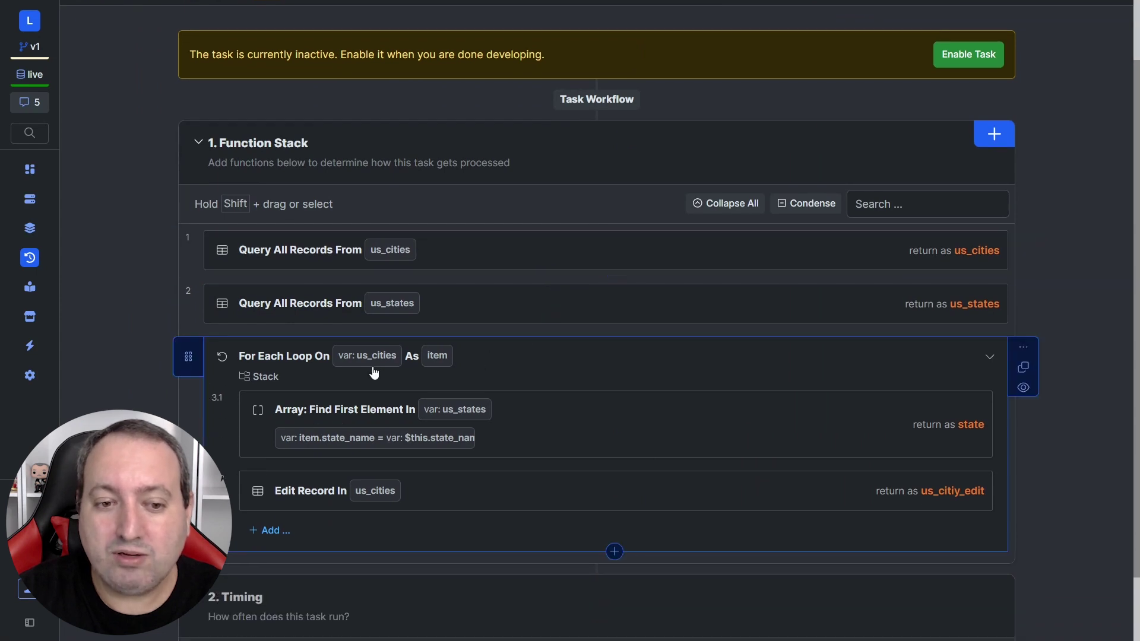
left_click(542, 372)
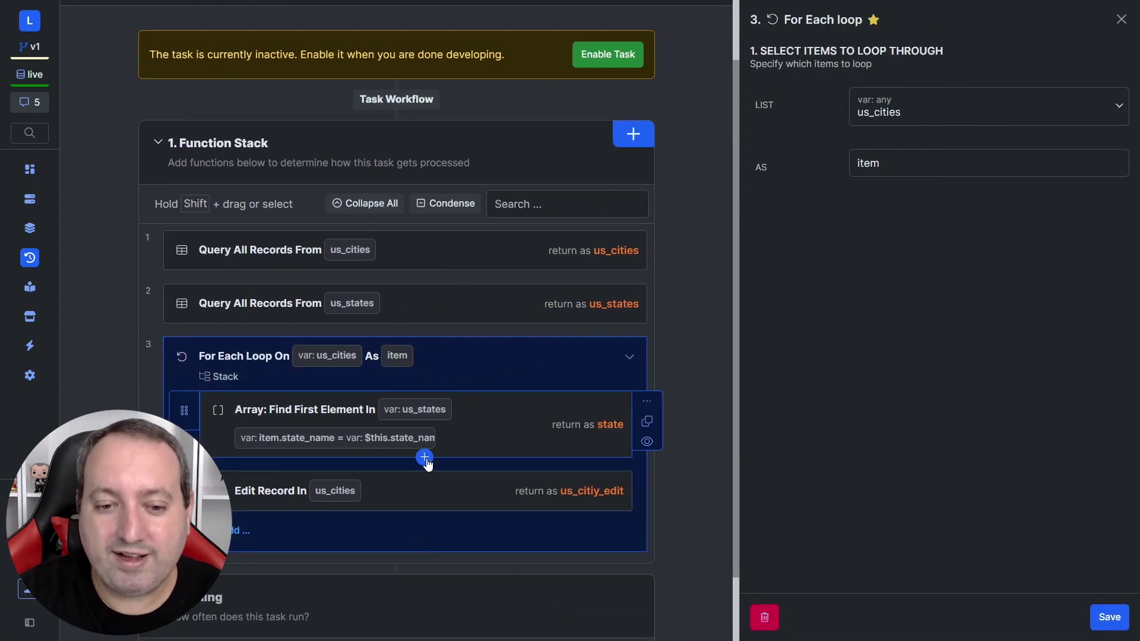
left_click(425, 458)
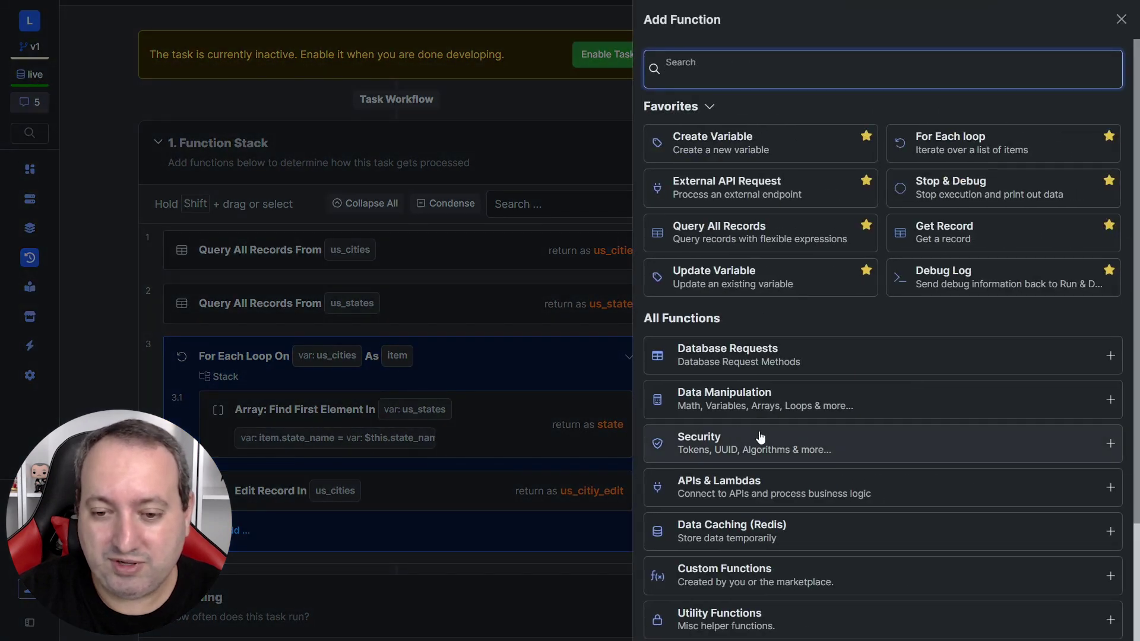
left_click(763, 413)
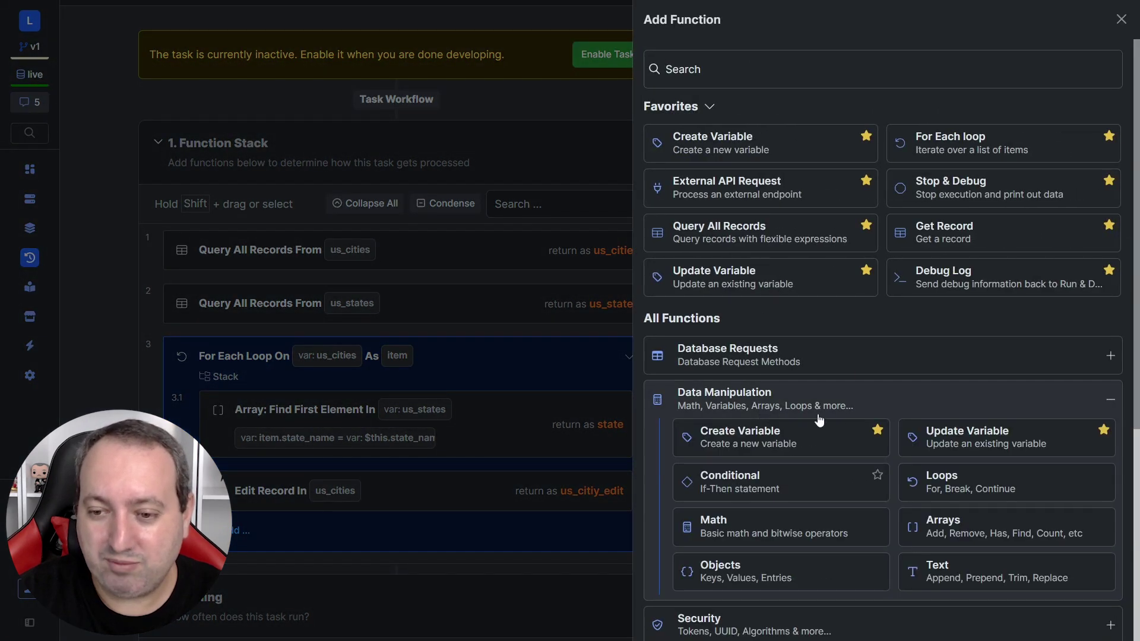
scroll(853, 419, "down", 1)
left_click(957, 456)
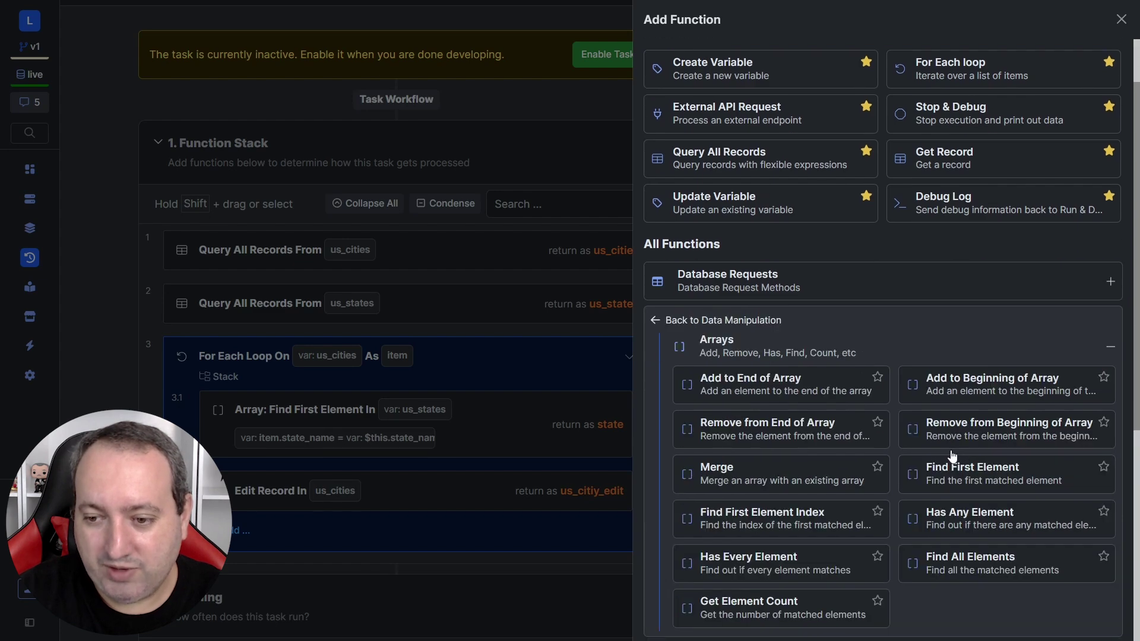
left_click(1121, 21)
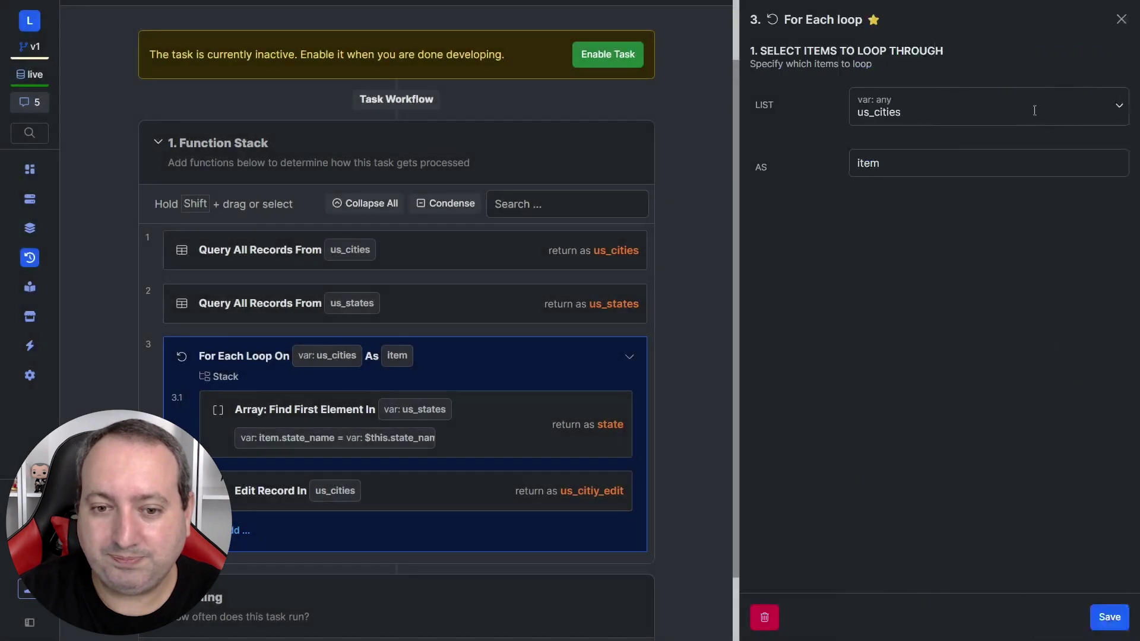
left_click(1122, 19)
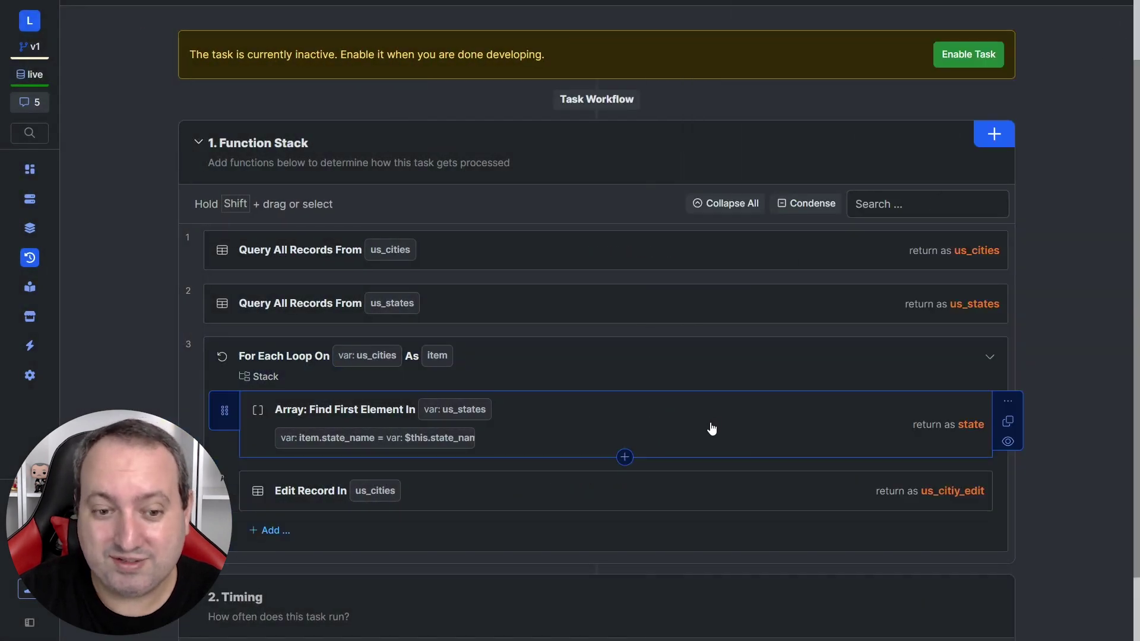
Examine the Find First Element function on us_states and its expression matching item.state_name to $this.state_name.
left_click(509, 425)
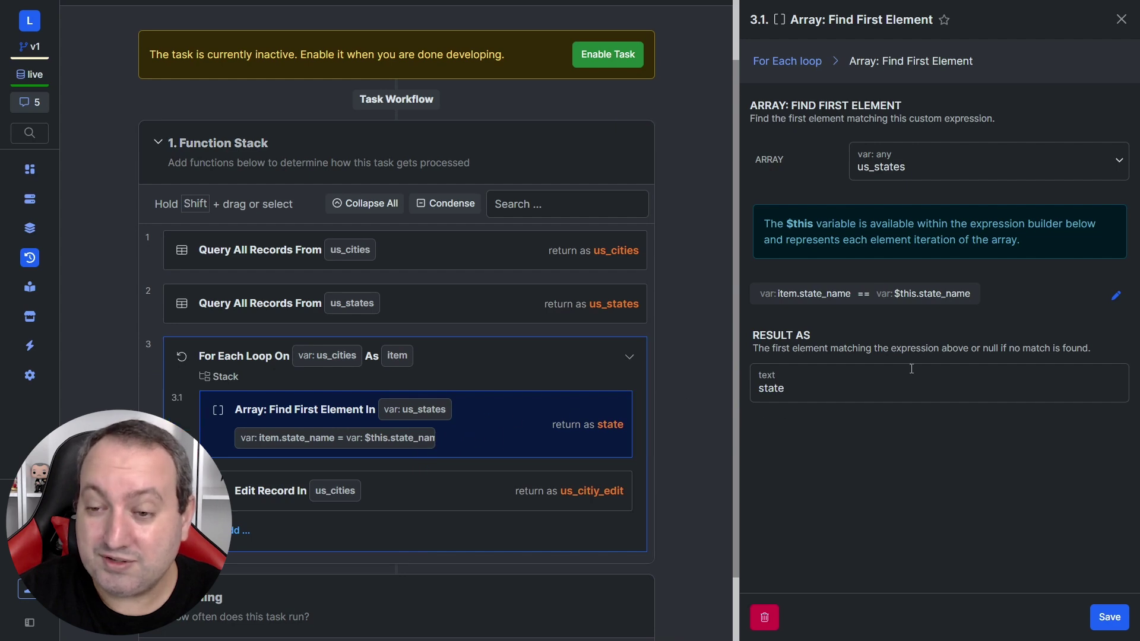
left_click(1117, 296)
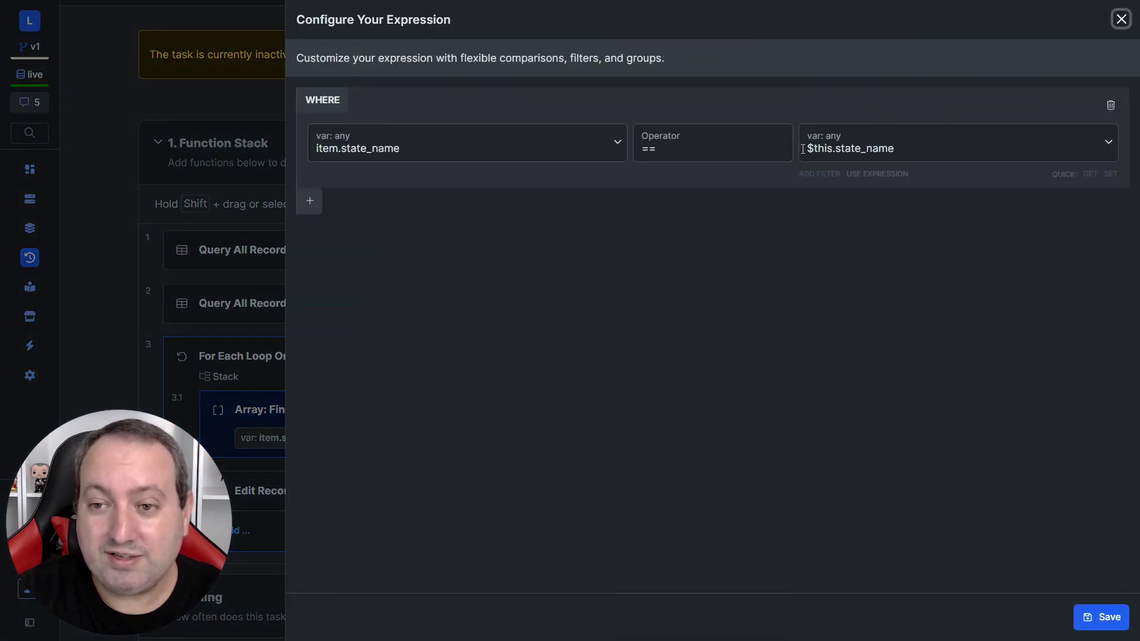
left_click(822, 145)
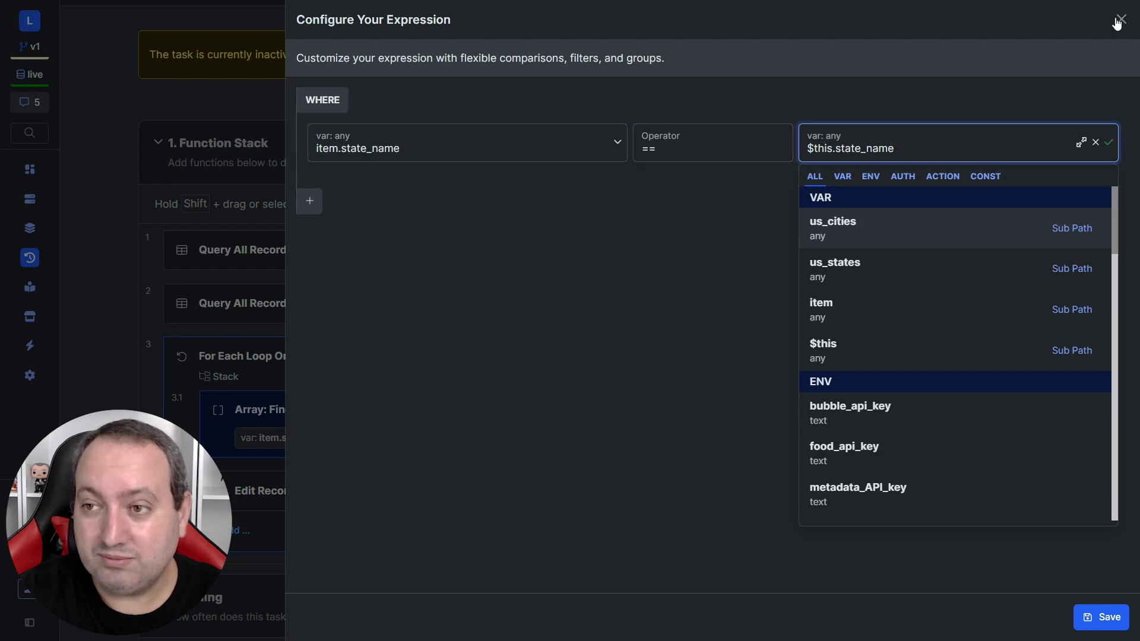
left_click(1101, 617)
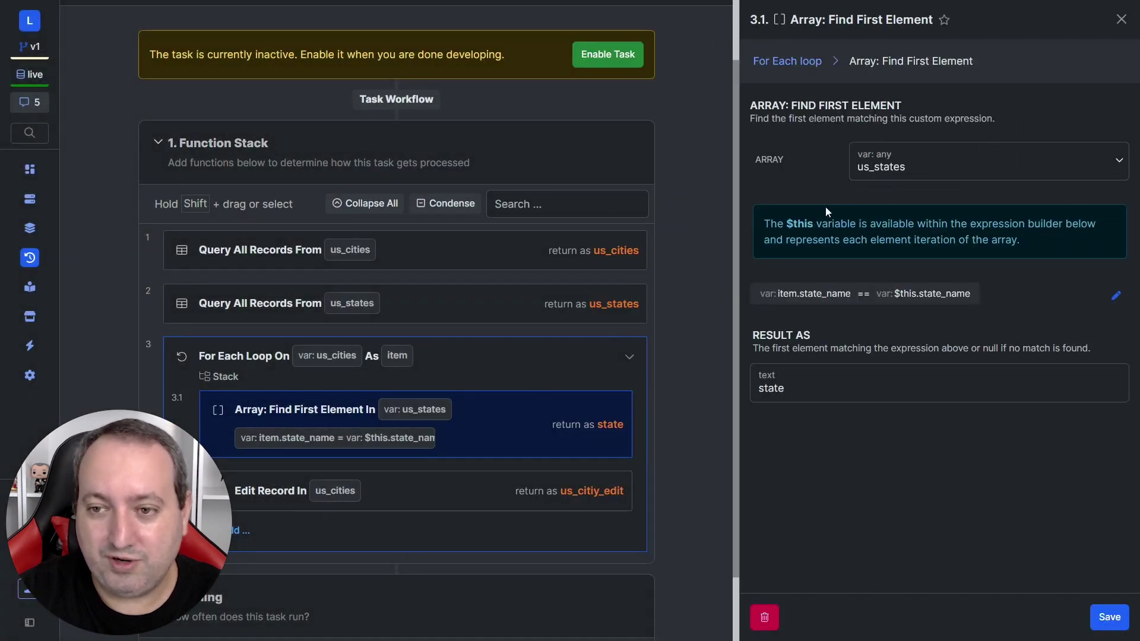
left_click(1116, 295)
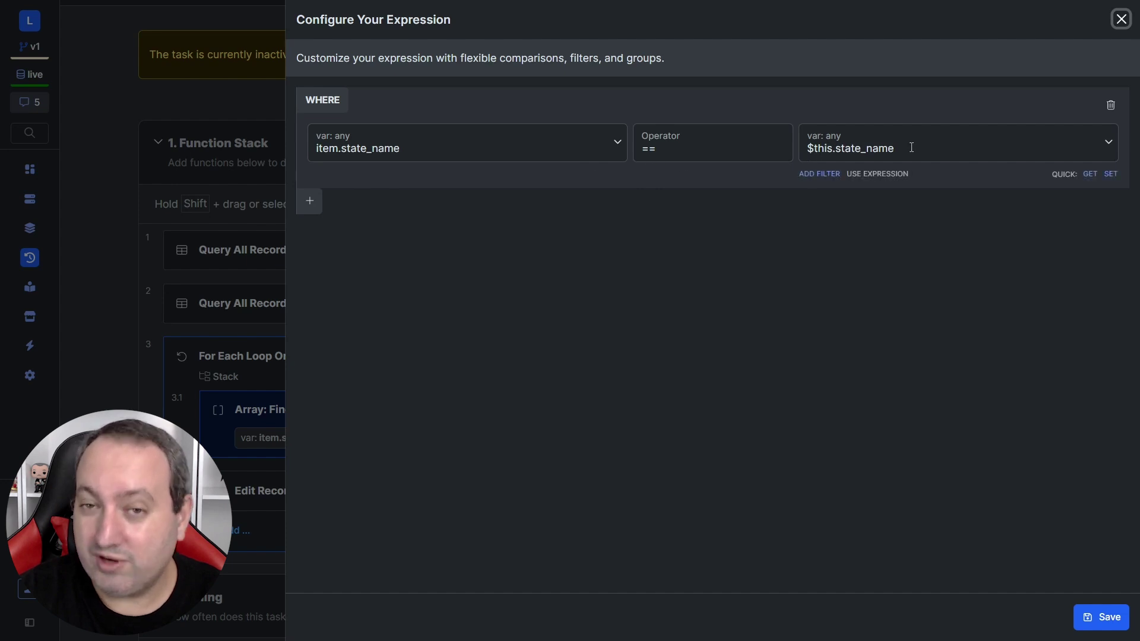
Examine the Edit Record function on us_cities, including its record lookup by id and the value mapped to states_id.
left_click(1121, 19)
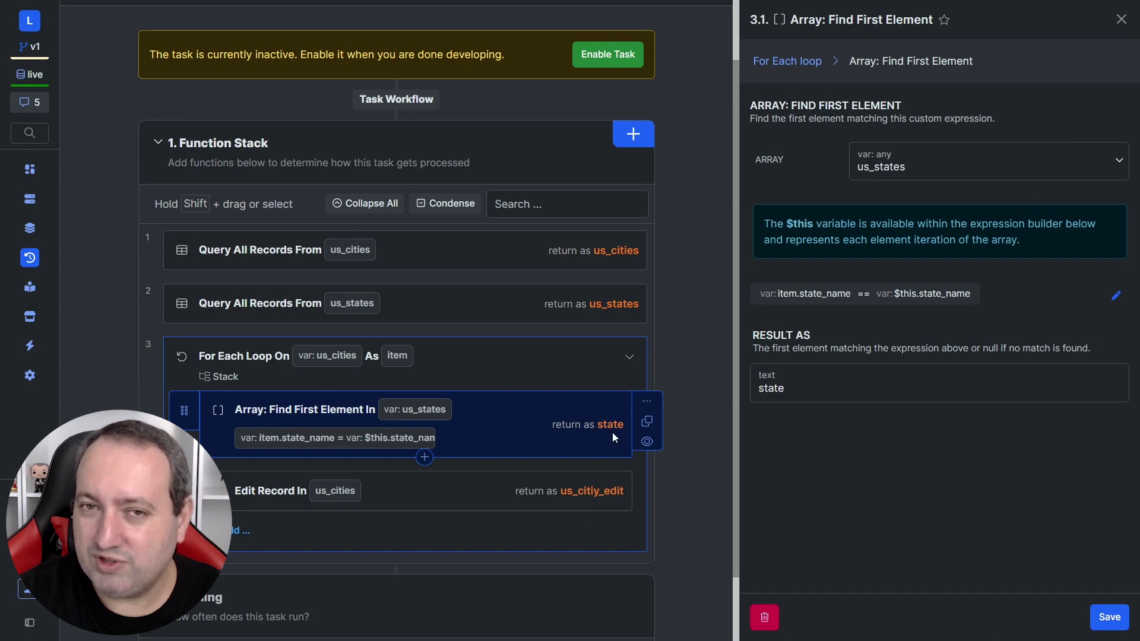
left_click(449, 490)
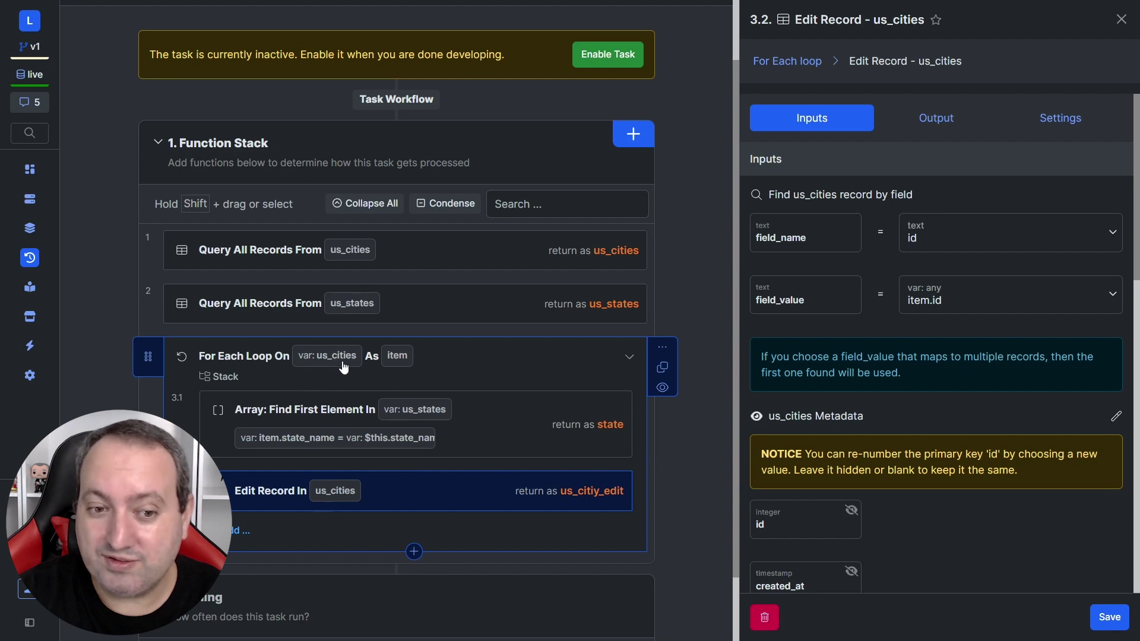
left_click(921, 301)
left_click(871, 326)
scroll(872, 326, "down", 5)
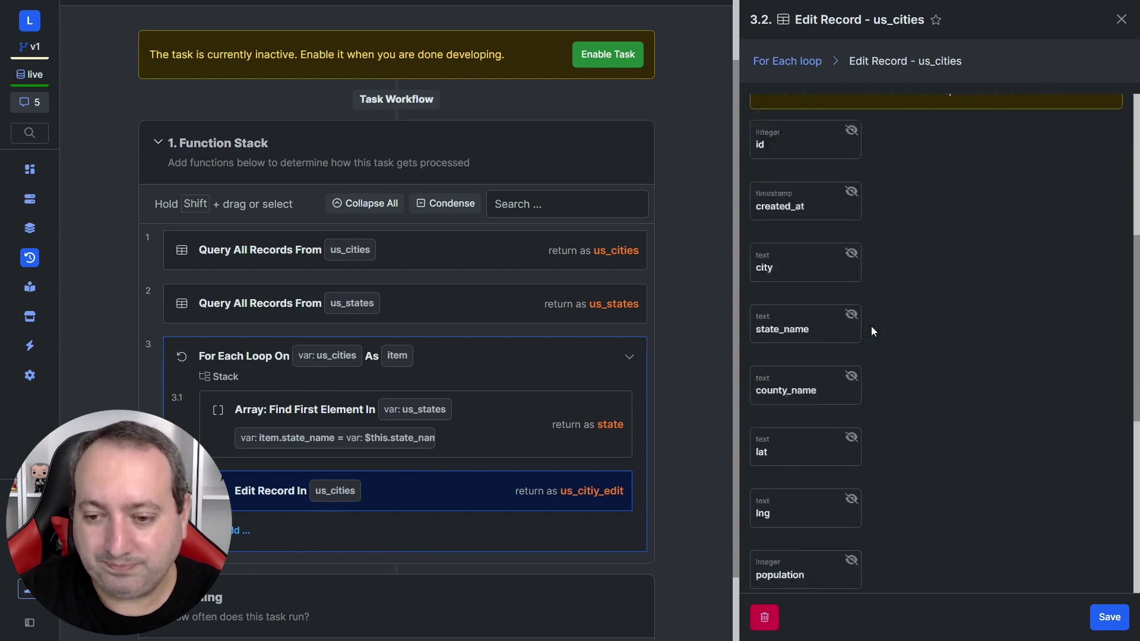
scroll(871, 326, "down", 6)
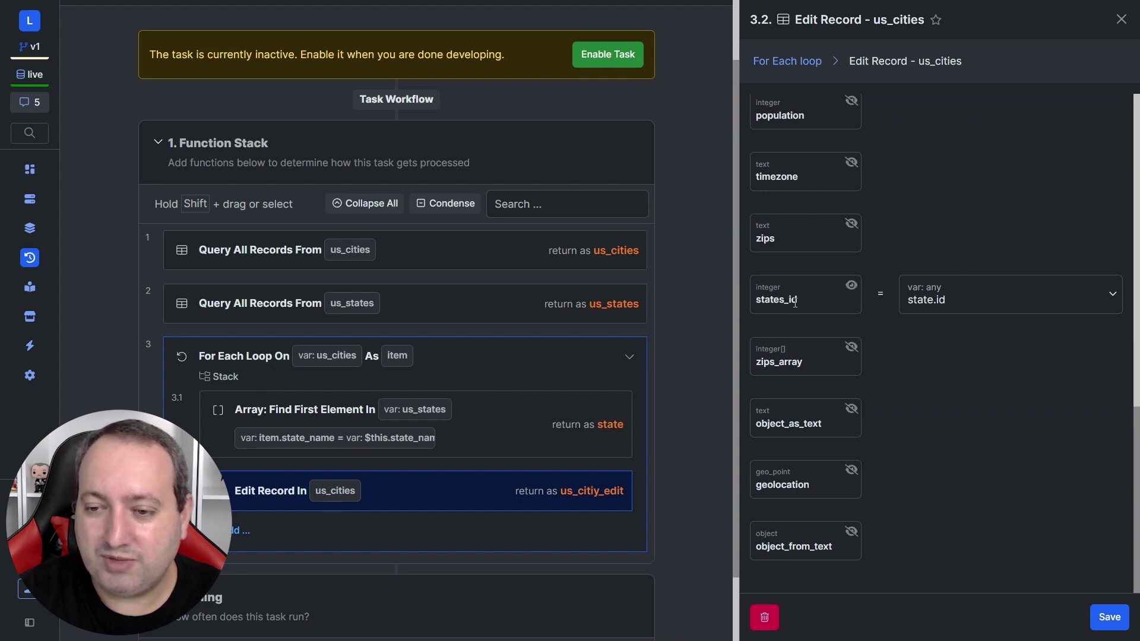
mouse_move(939, 309)
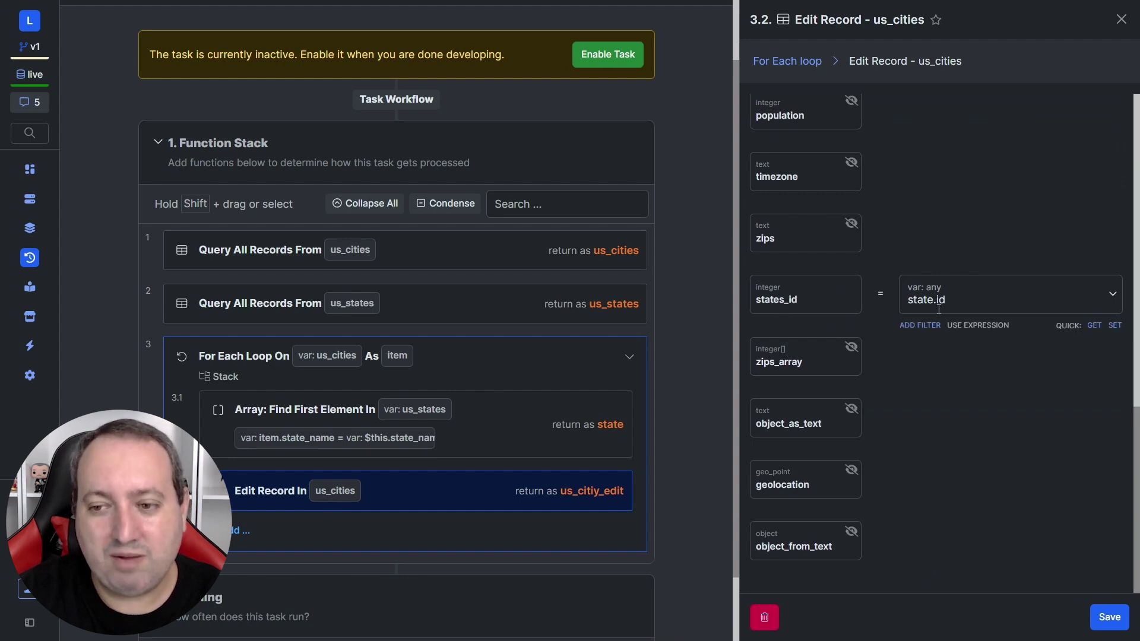
mouse_move(628, 438)
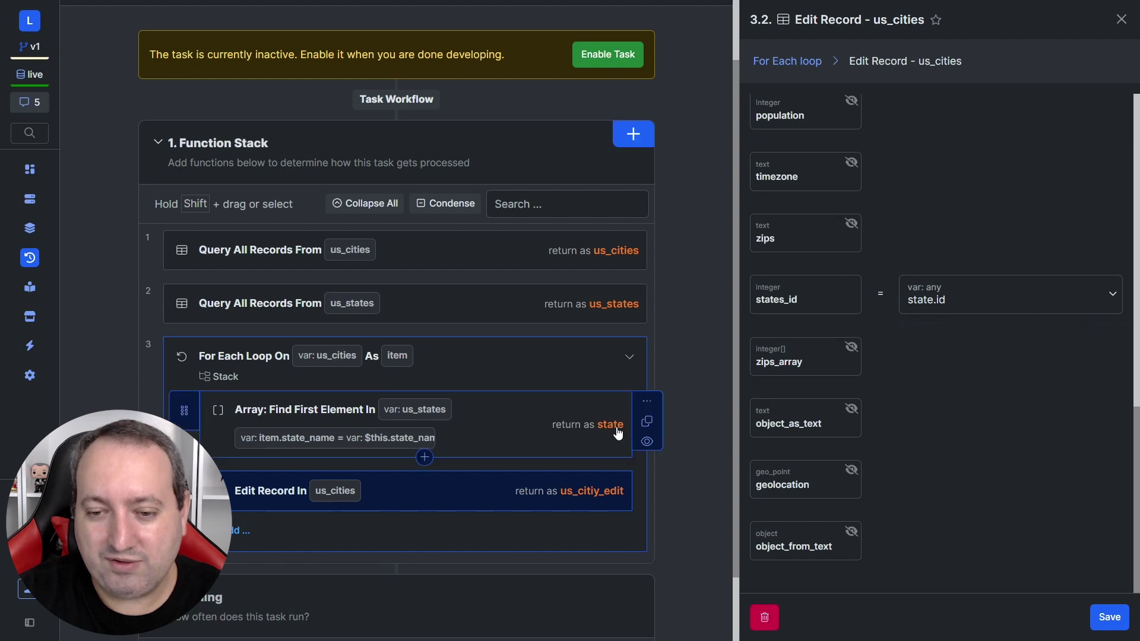
mouse_move(947, 288)
scroll(980, 259, "up", 2)
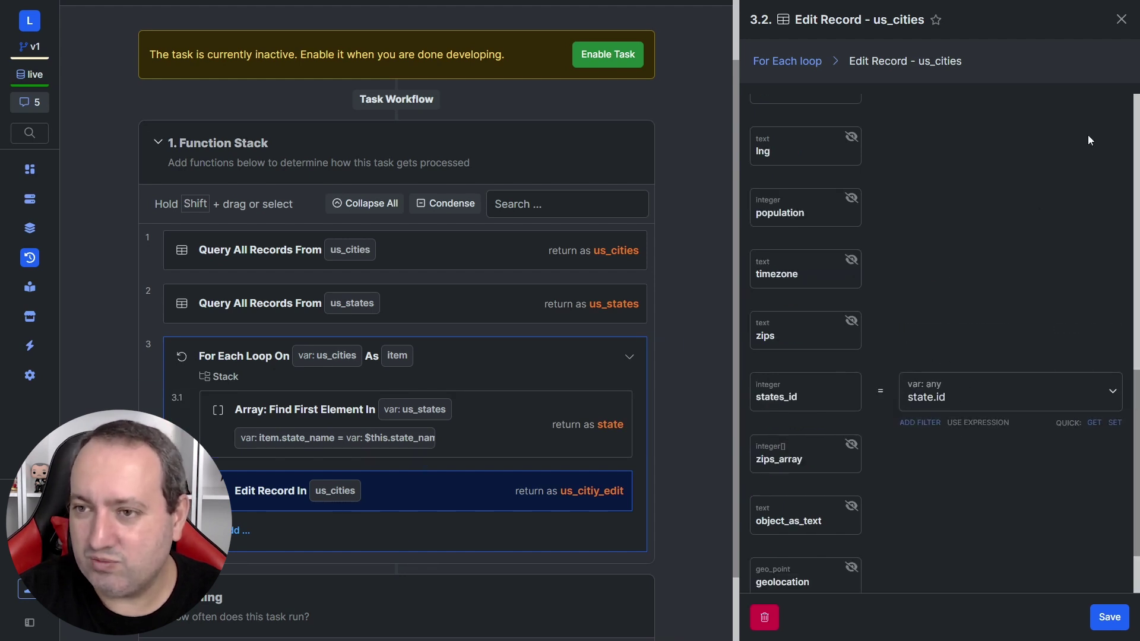
left_click(1121, 24)
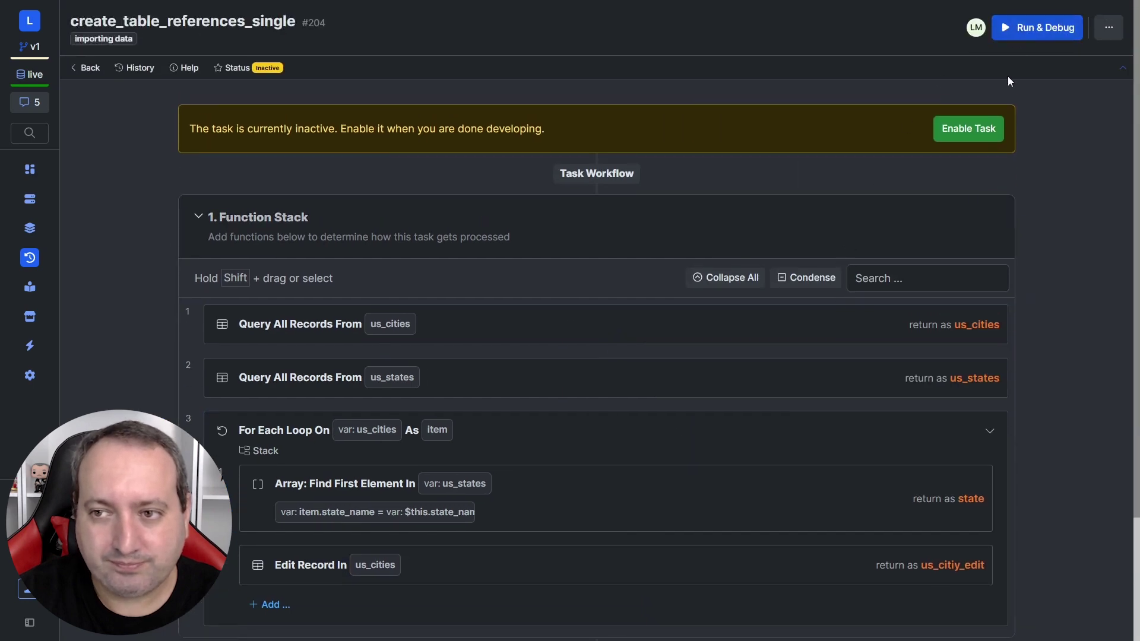
Run the create_table_references_single task and check the states_id references in the us_cities table, opening one Texas reference.
left_click(1025, 27)
left_click(1019, 620)
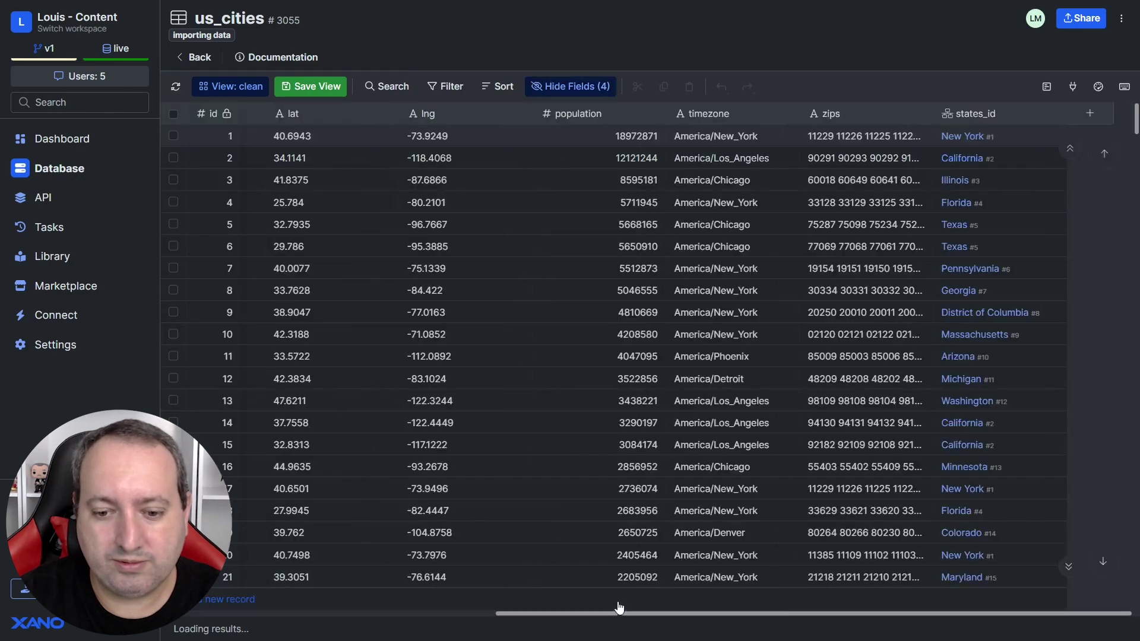
scroll(978, 334, "down", 10)
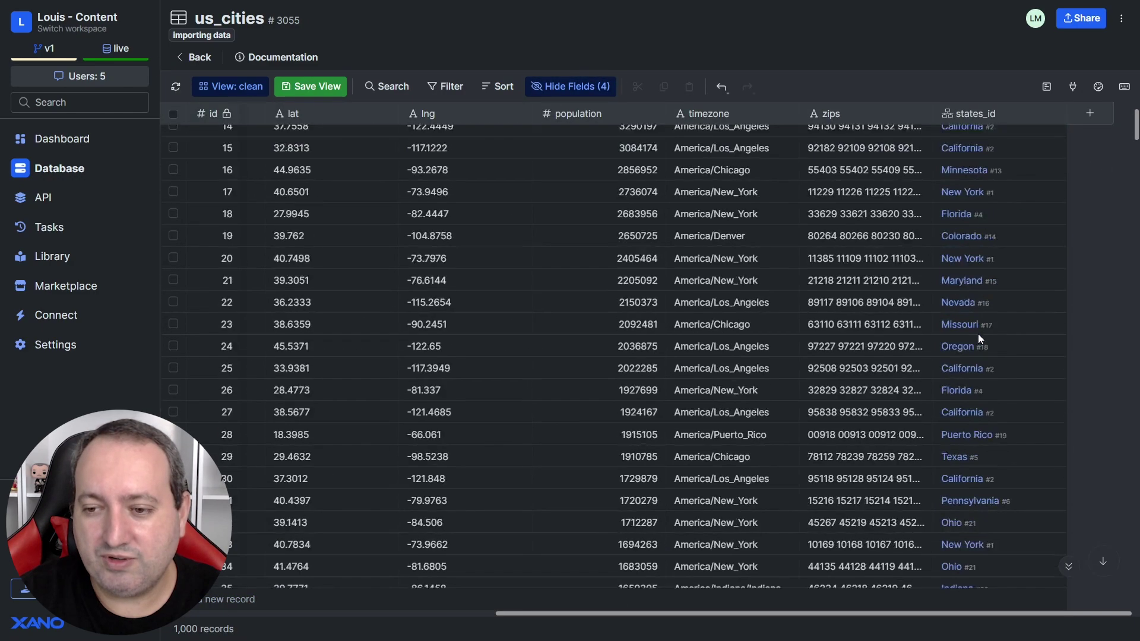
scroll(979, 333, "down", 3)
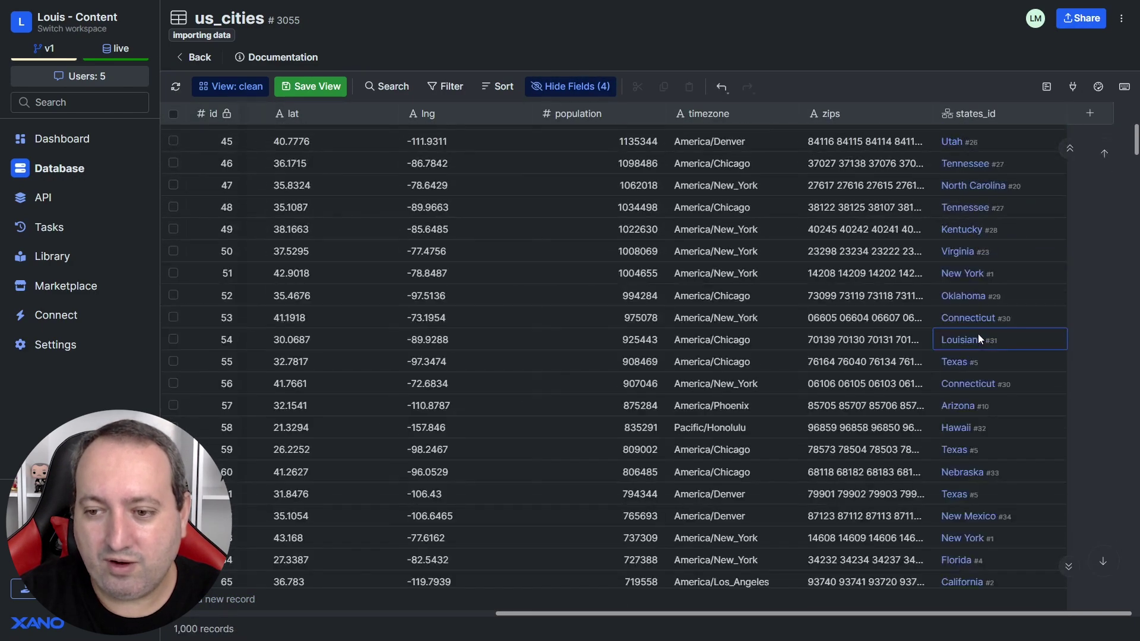
scroll(978, 334, "up", 8)
scroll(978, 334, "up", 5)
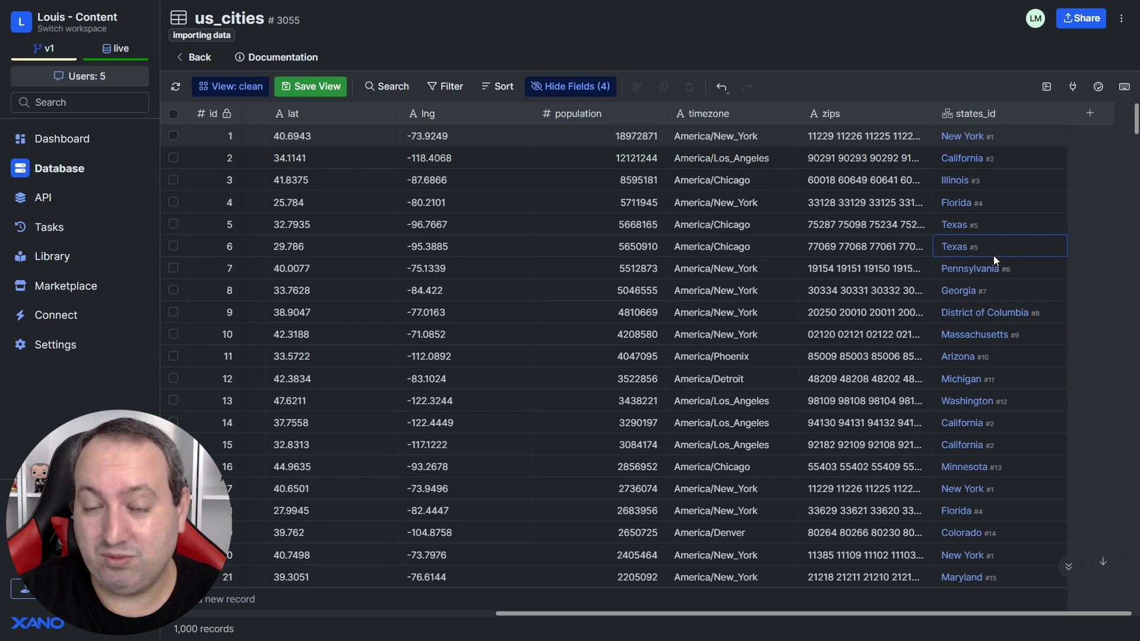
left_click(960, 224)
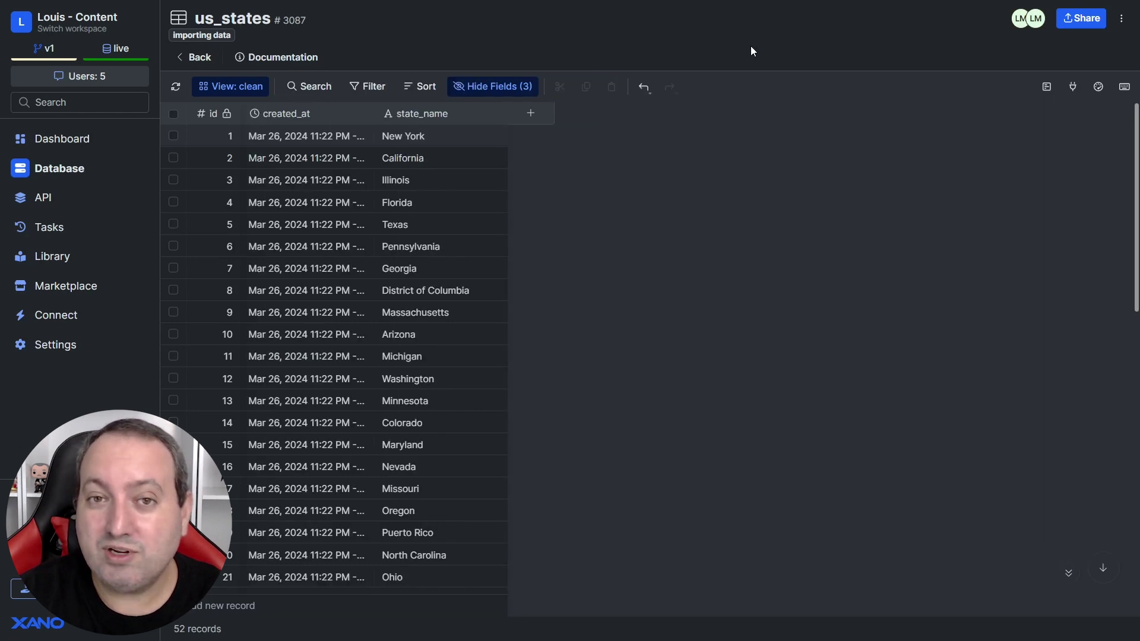
Add a table reference field named us_cities2_id to the us_states table, pointing to us_cities.
left_click(529, 113)
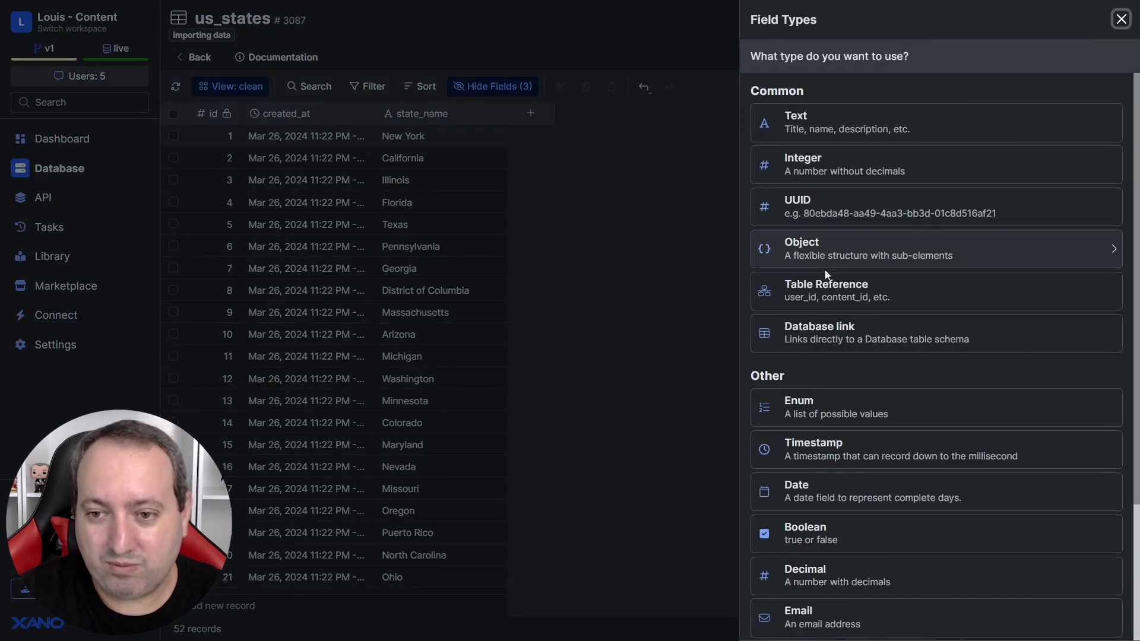
left_click(826, 289)
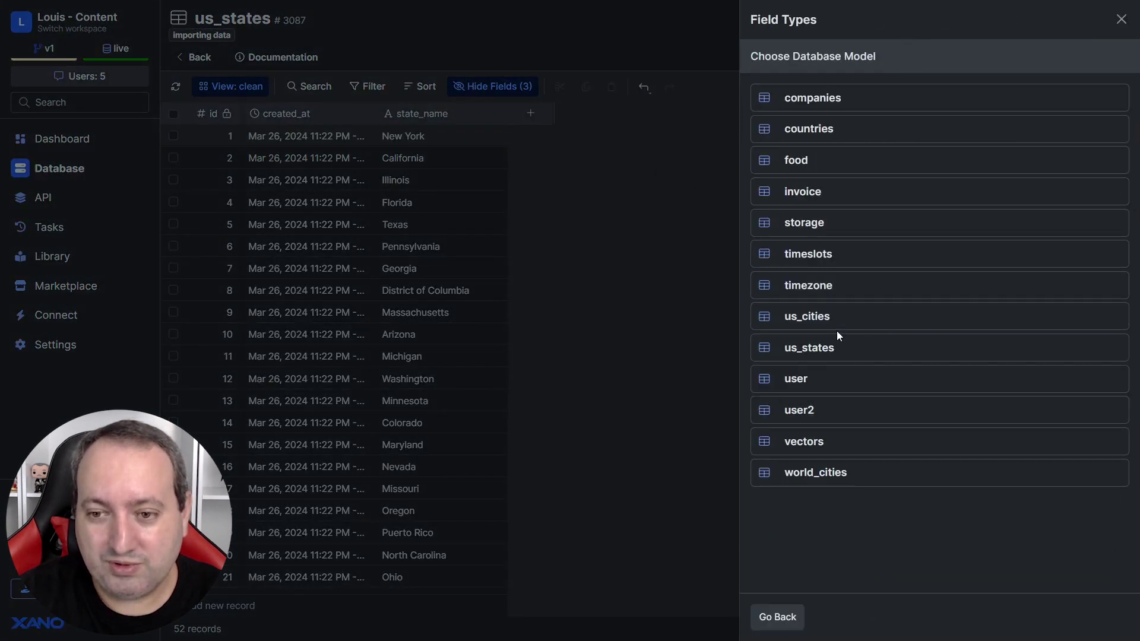
left_click(838, 324)
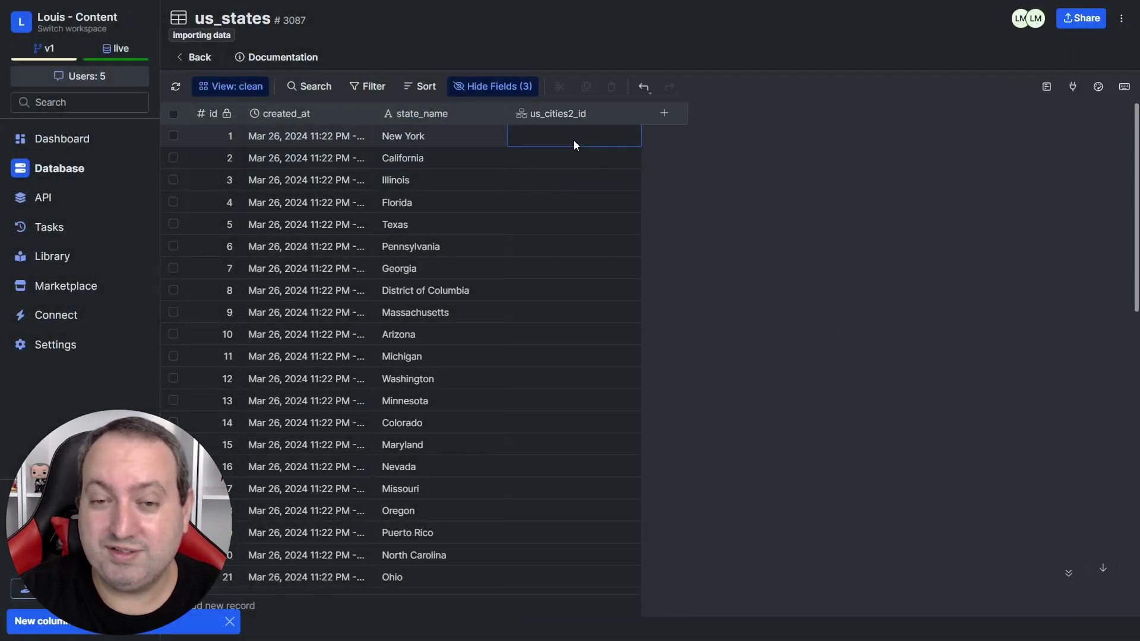
Change the type of the us_cities2_id field in us_states from a single reference to a list.
left_click(565, 113)
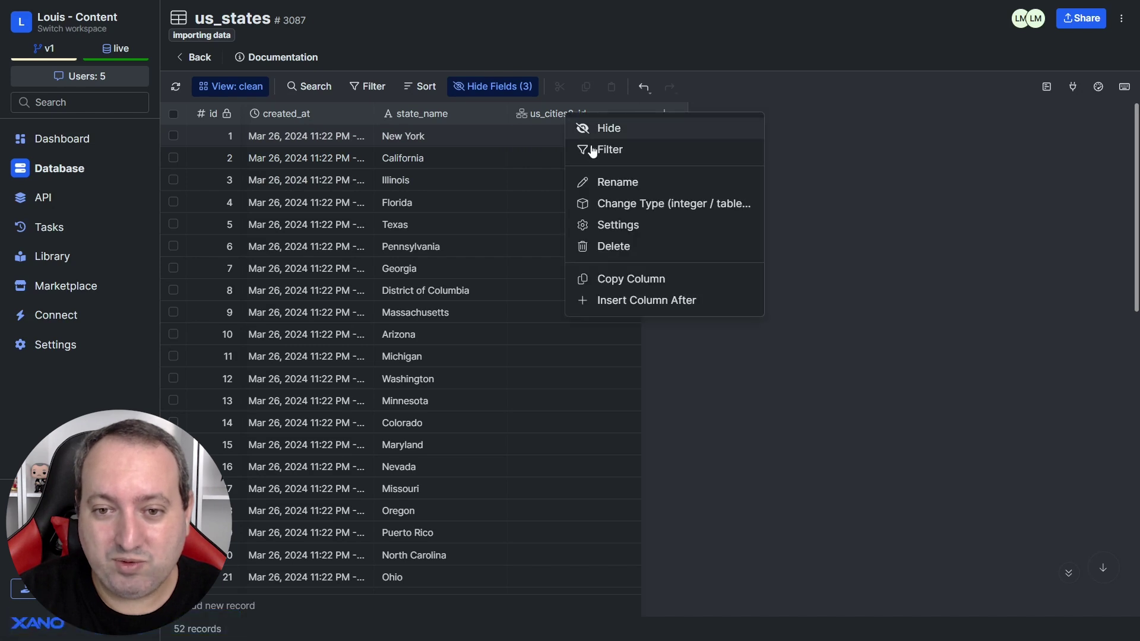
left_click(623, 203)
left_click(626, 394)
left_click(626, 422)
scroll(713, 419, "down", 3)
left_click(736, 415)
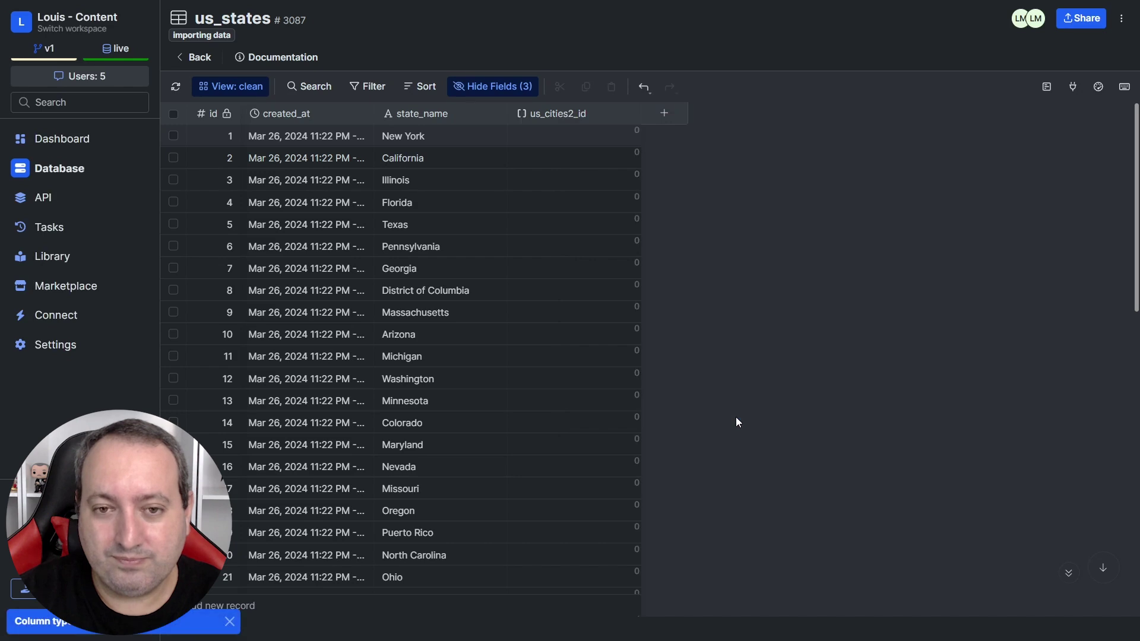
Unhide the us_cities_id field in the us_states table view.
left_click(487, 88)
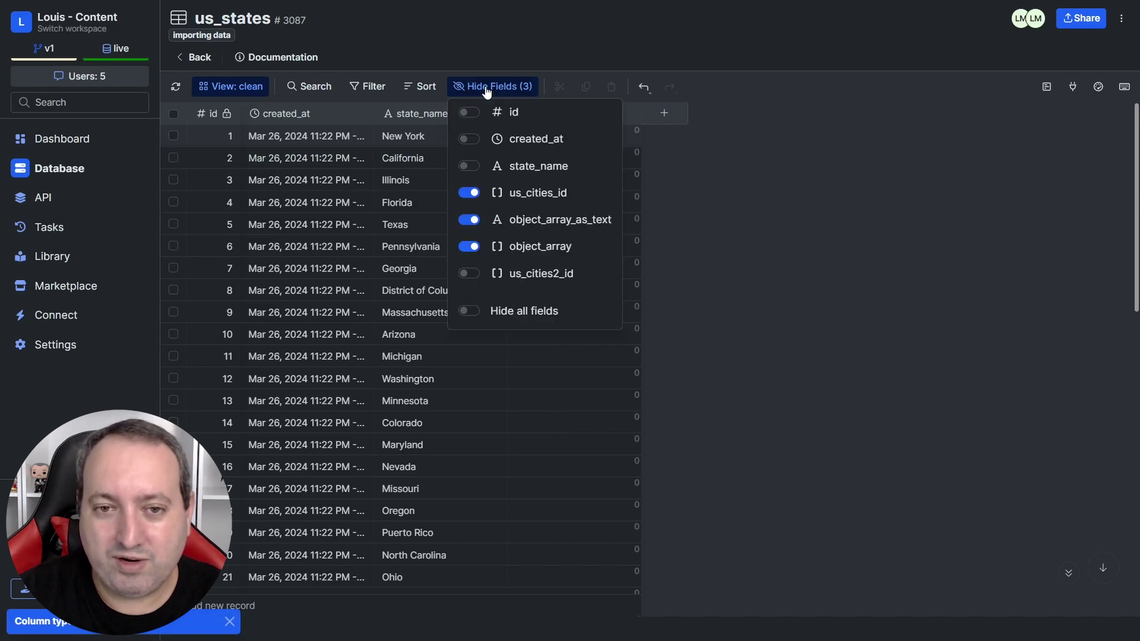
left_click(470, 193)
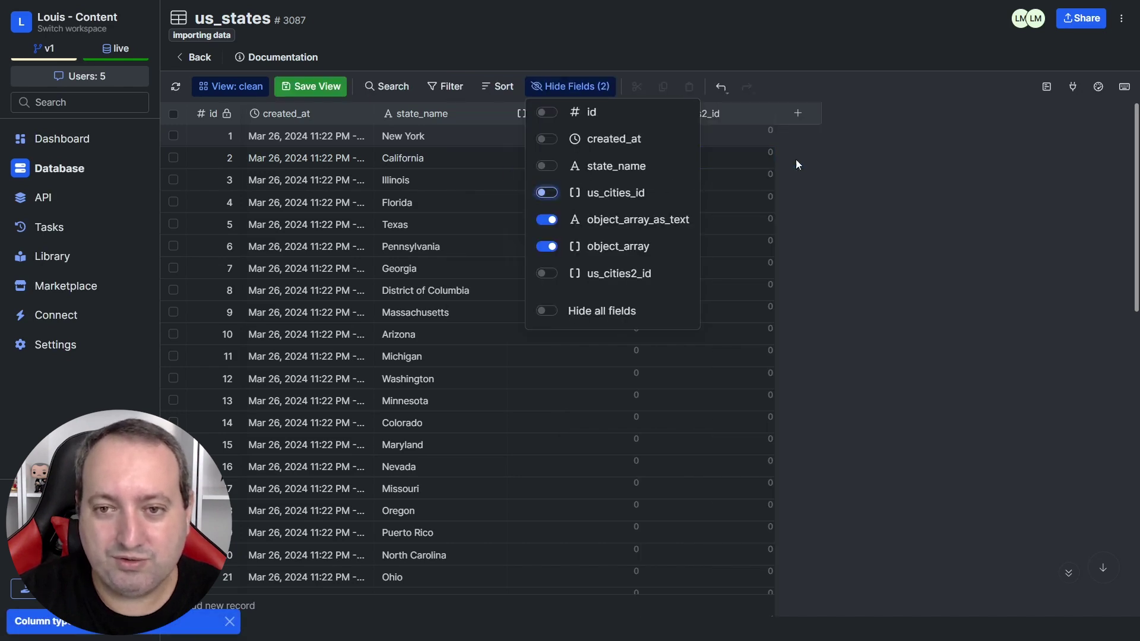
left_click(796, 159)
Delete the us_cities2_id field from the us_states table.
right_click(694, 108)
left_click(728, 238)
left_click(864, 175)
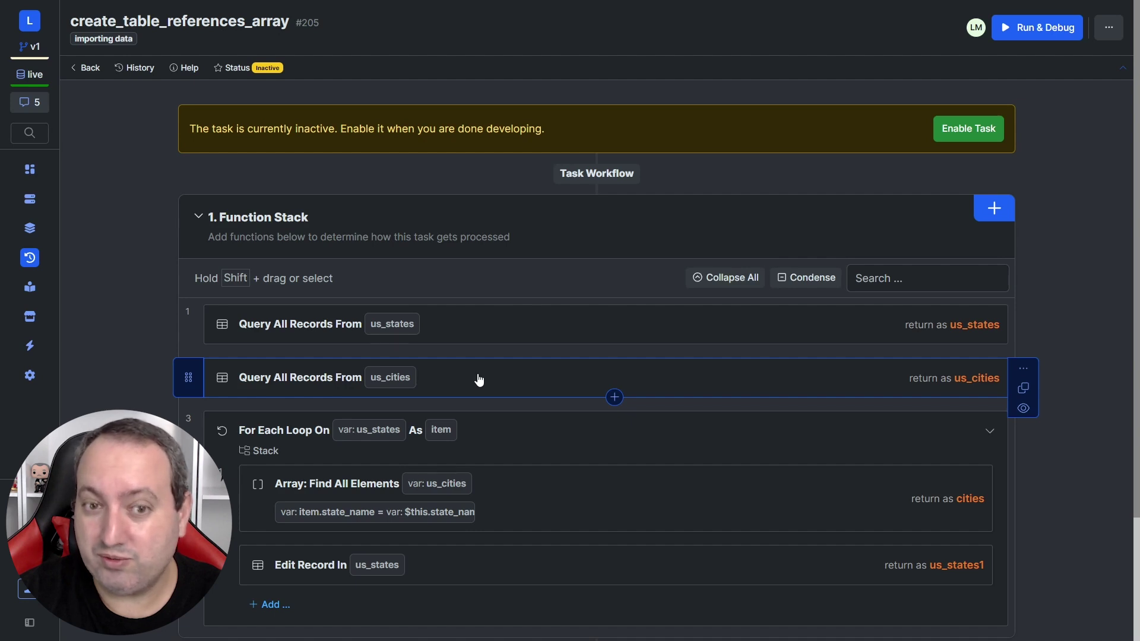
Review the create_table_references_array function stack and browse the Arrays functions under Data Manipulation for Find All Elements without adding one.
scroll(480, 379, "down", 2)
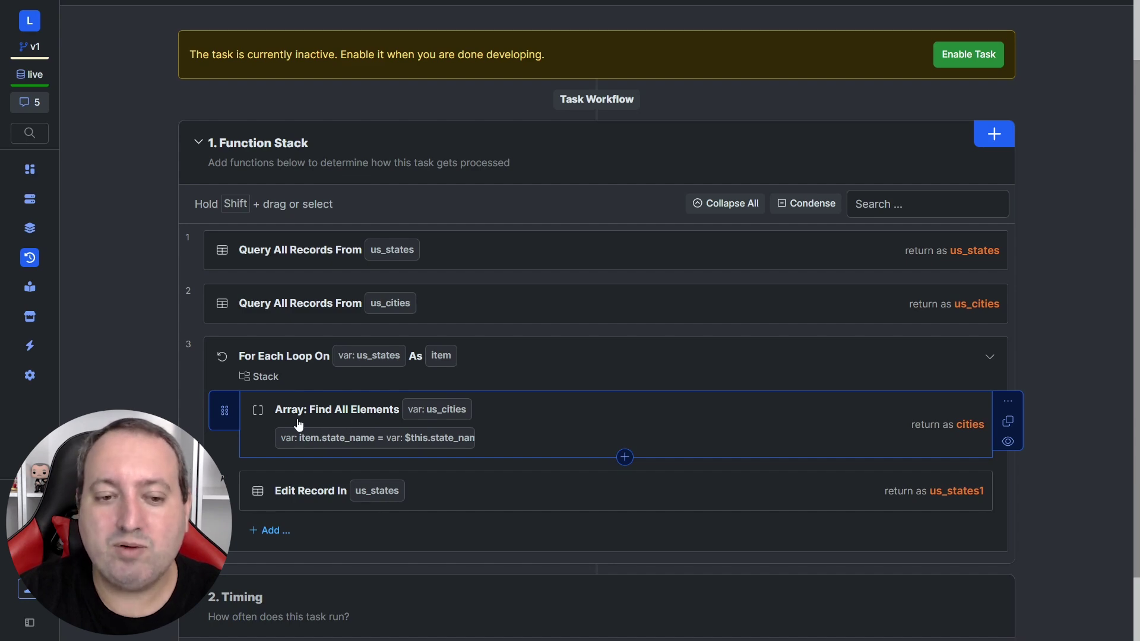
left_click(626, 457)
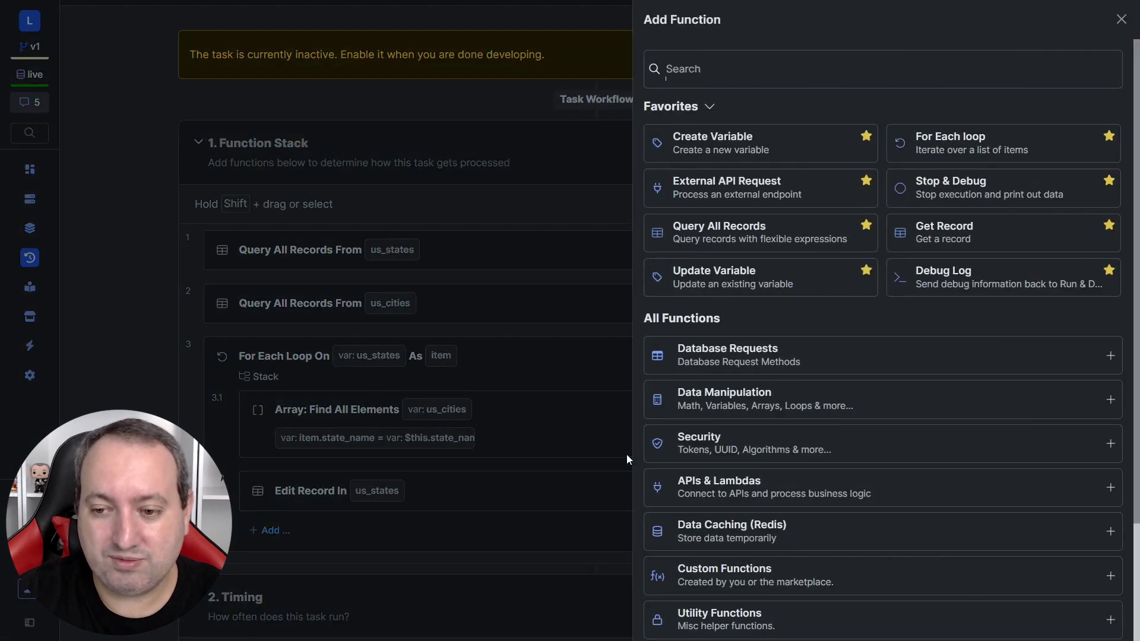
left_click(809, 415)
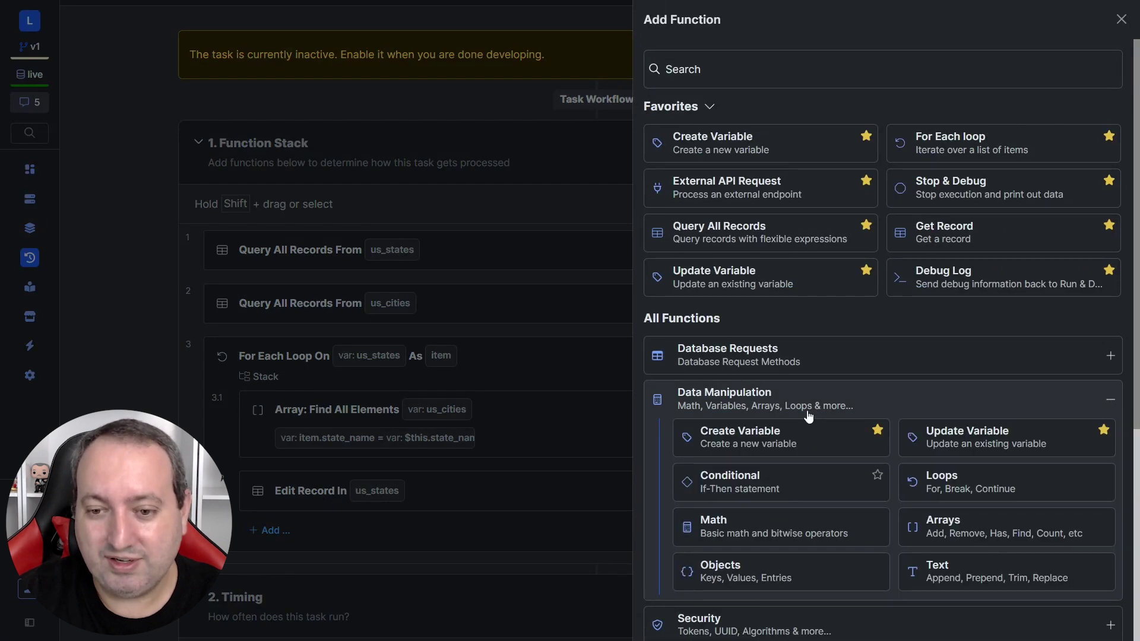
left_click(979, 521)
scroll(864, 478, "down", 3)
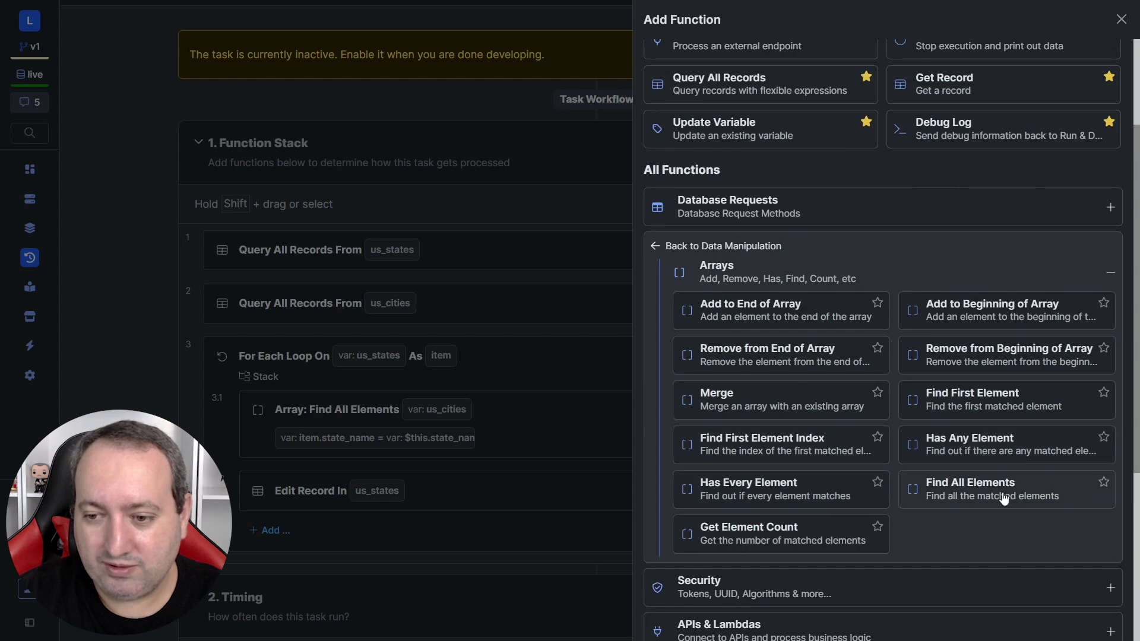
left_click(1120, 20)
Examine the Find All Elements function on us_cities and its expression comparing item.state_name with $this.state_name.
left_click(686, 424)
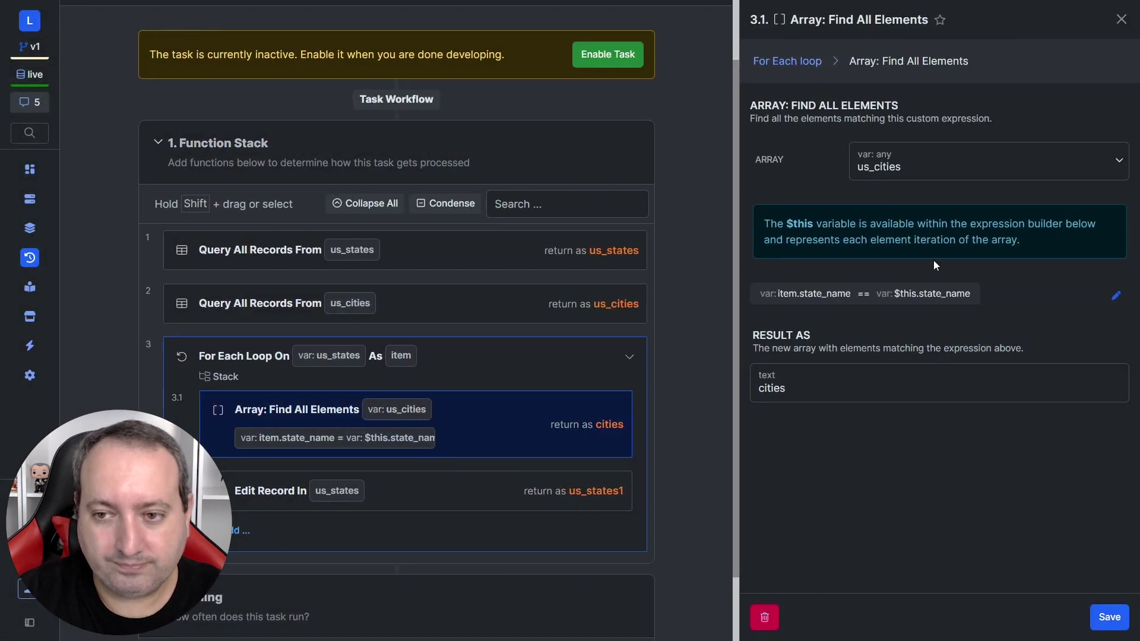
mouse_move(881, 172)
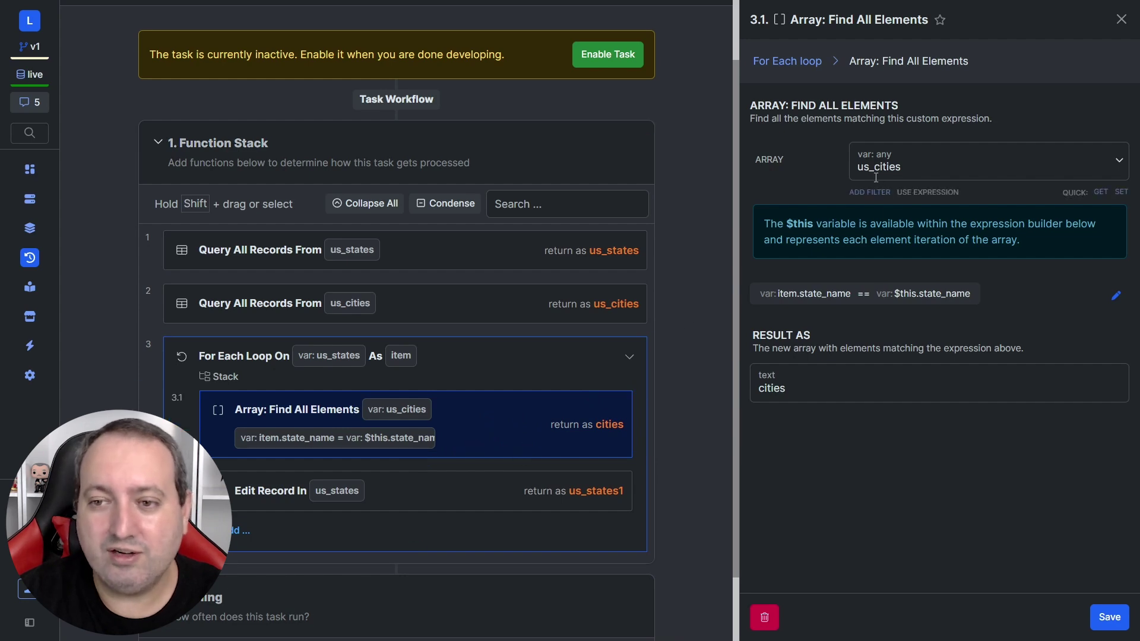
left_click(1121, 301)
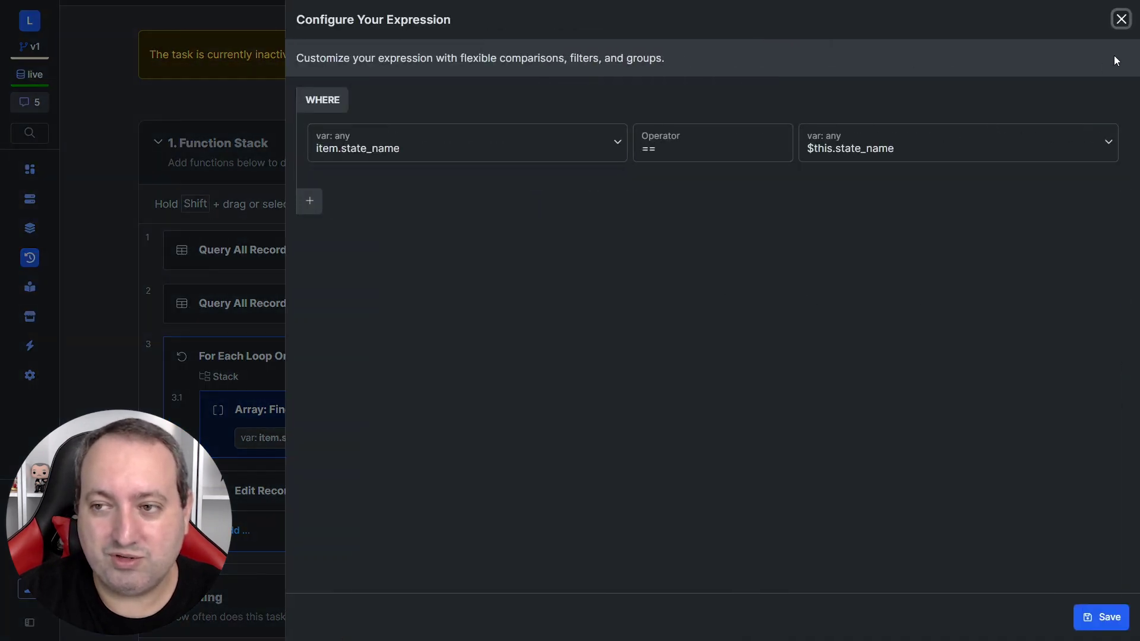
left_click(1121, 19)
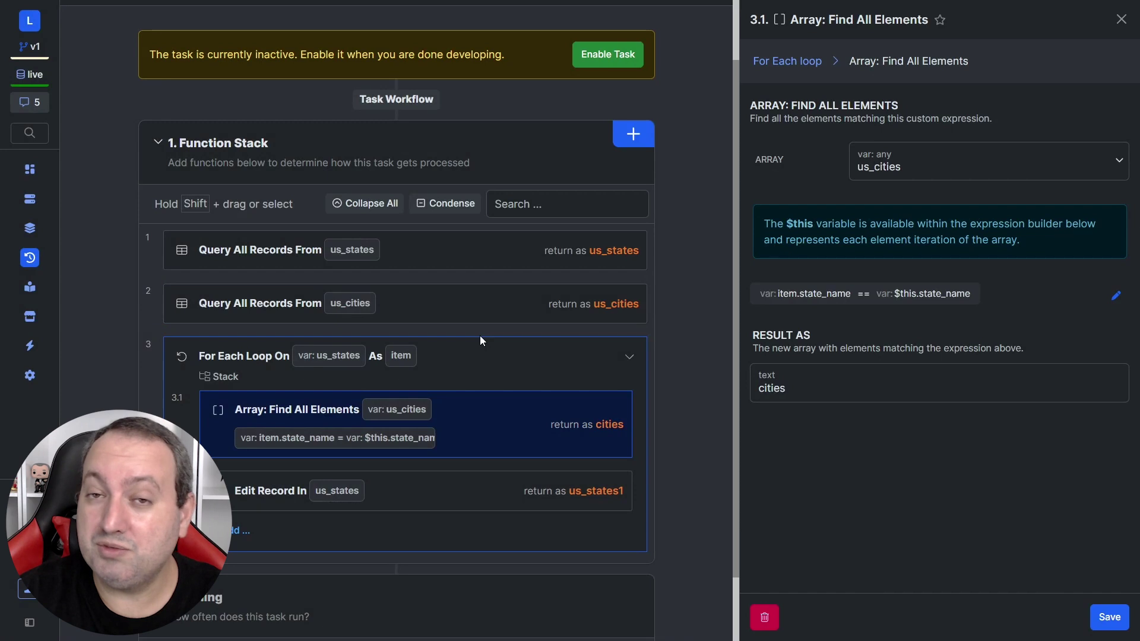
left_click(1121, 20)
Examine the Edit Record function on us_states and the value mapped to its us_cities_id field.
left_click(610, 490)
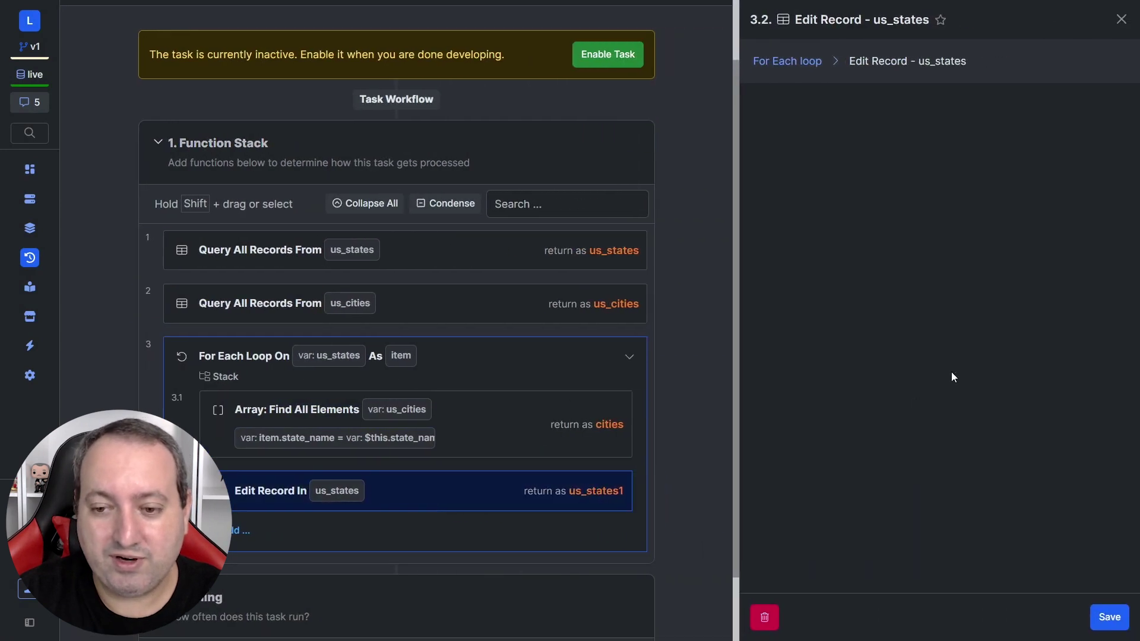
scroll(912, 397, "down", 3)
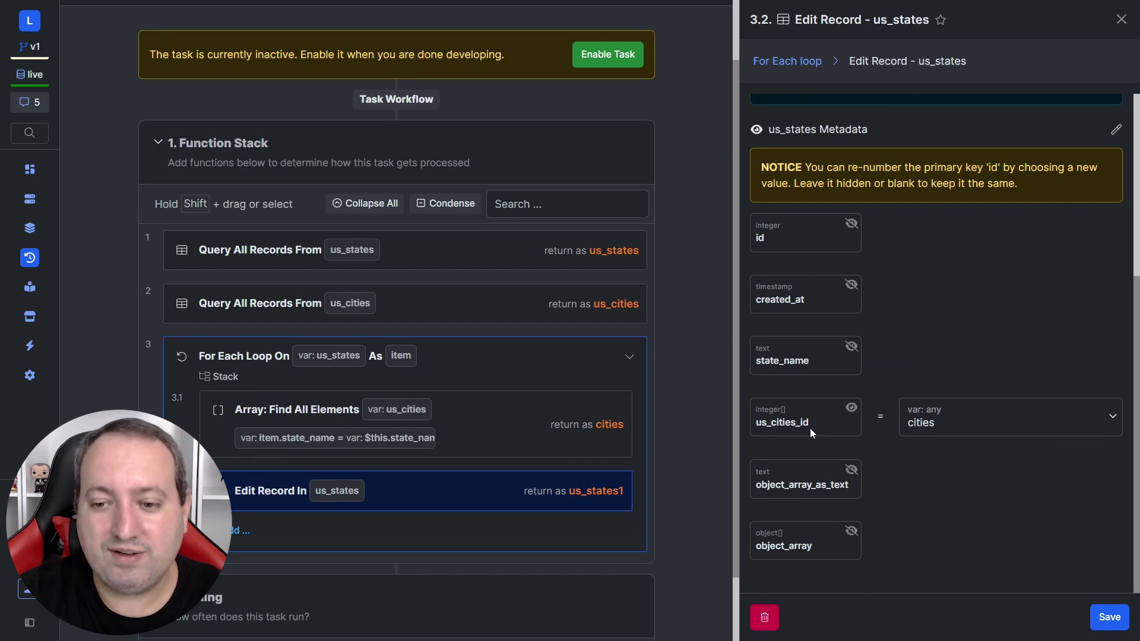
left_click(1122, 20)
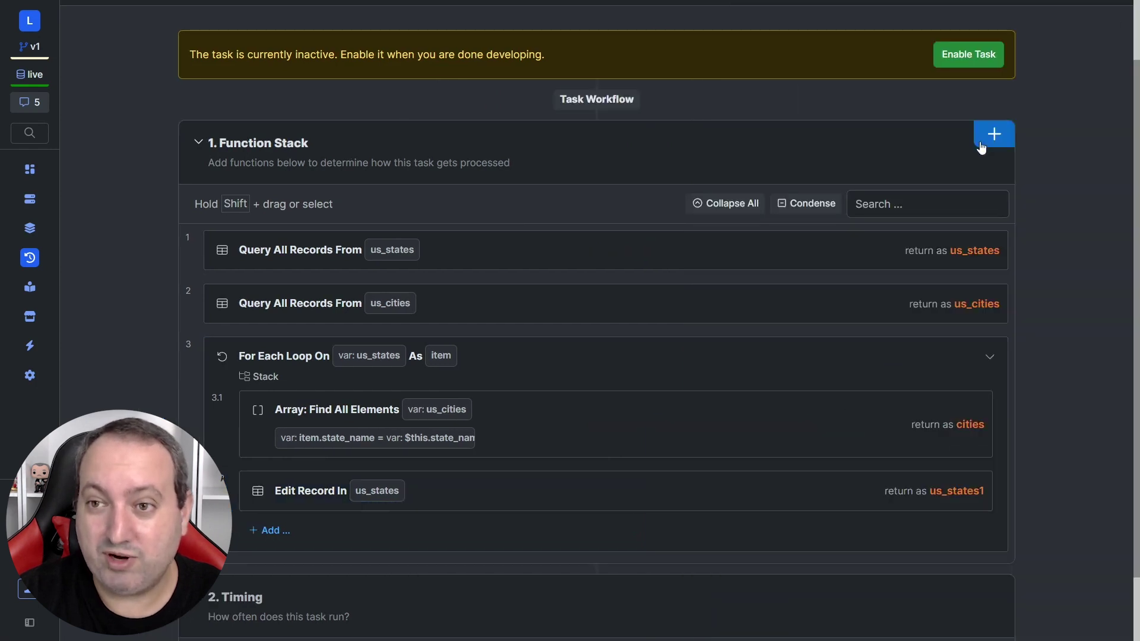
Run the create_table_references_array task and refresh the us_states table to load the us_cities_id references.
scroll(893, 183, "up", 3)
left_click(1048, 23)
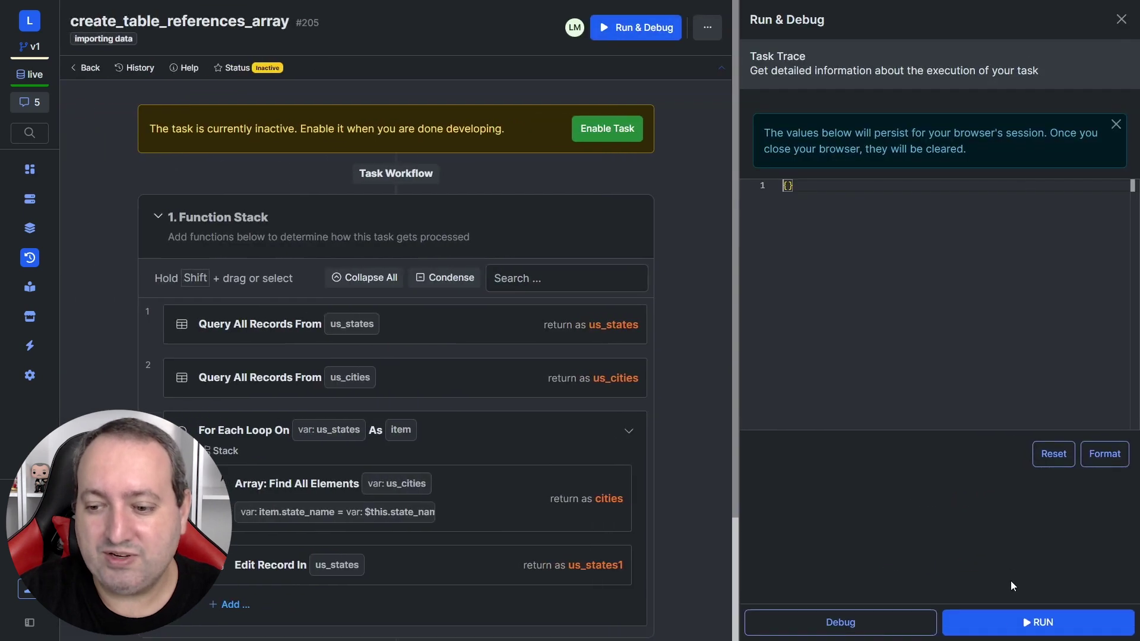
left_click(962, 616)
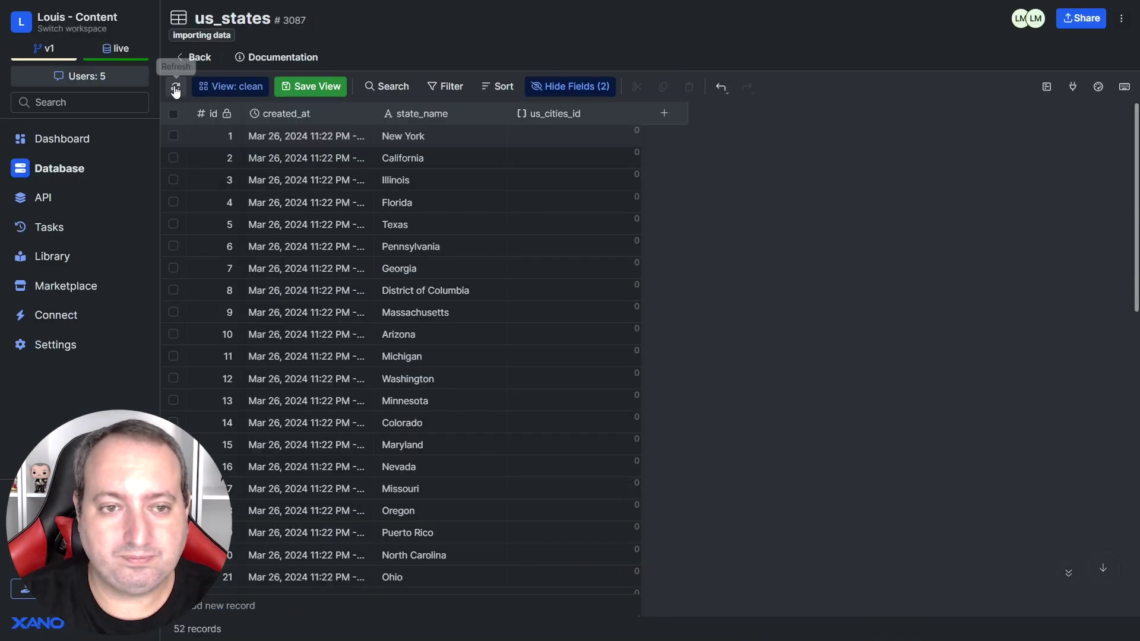
left_click(176, 88)
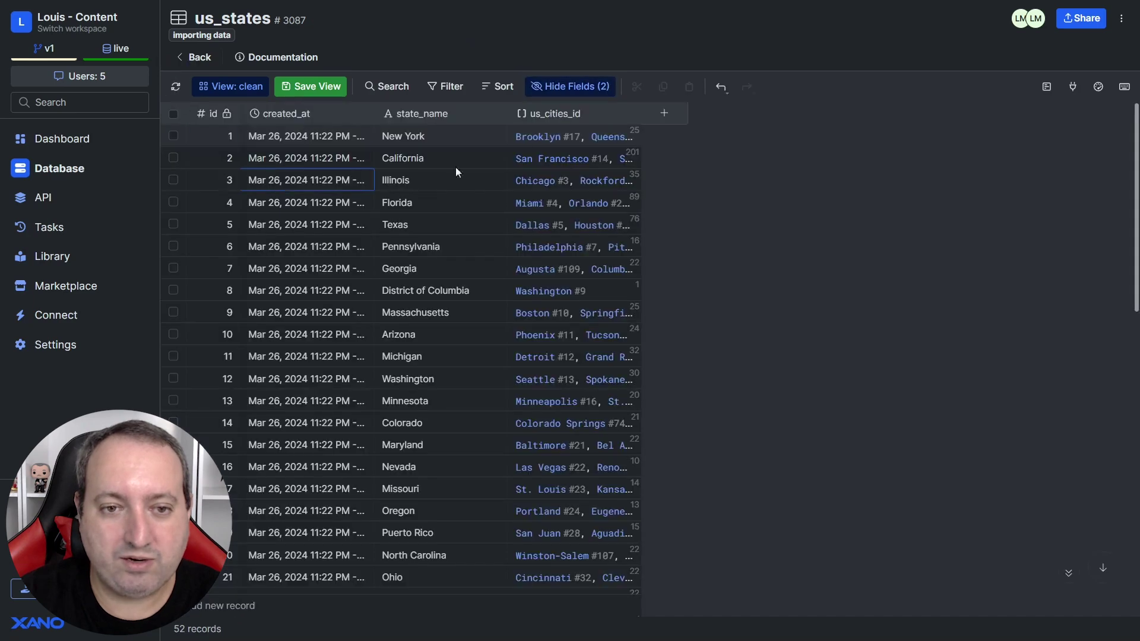
Review the text_lat_lng_to_geo task's function stack and the Create Variable function that builds geo_object inside the For Each loop.
mouse_move(536, 137)
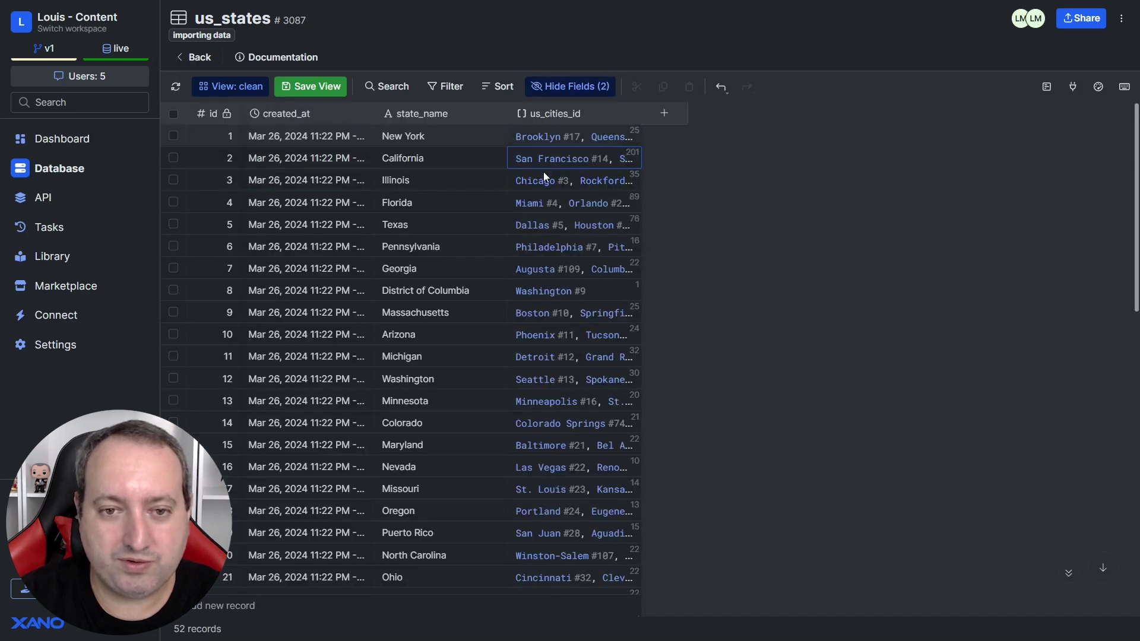
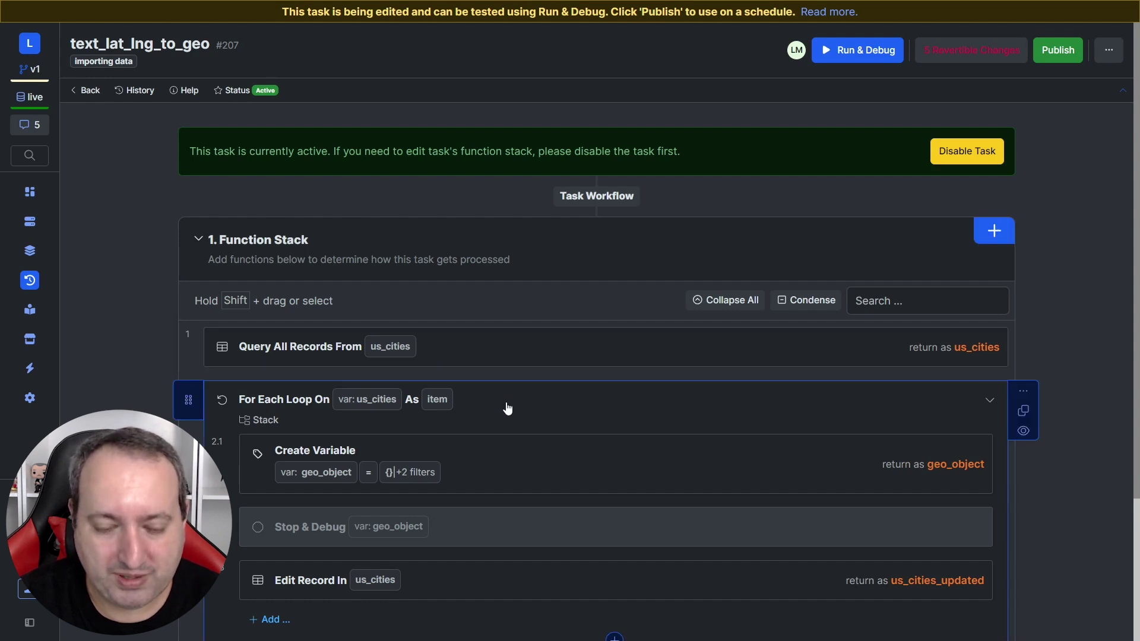
scroll(505, 410, "down", 2)
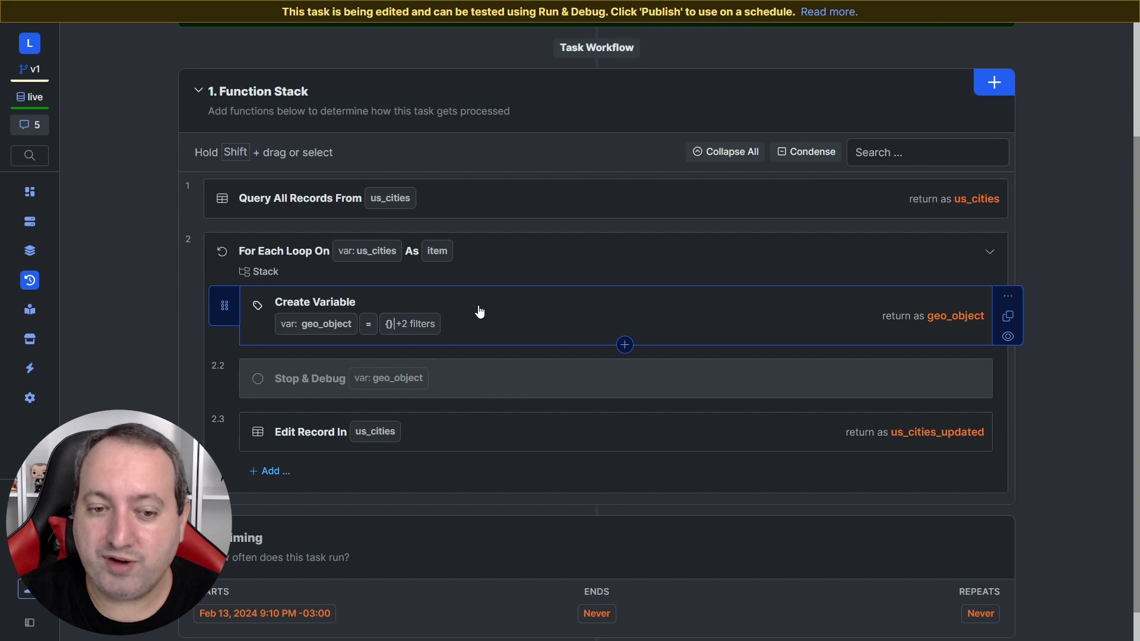
left_click(505, 313)
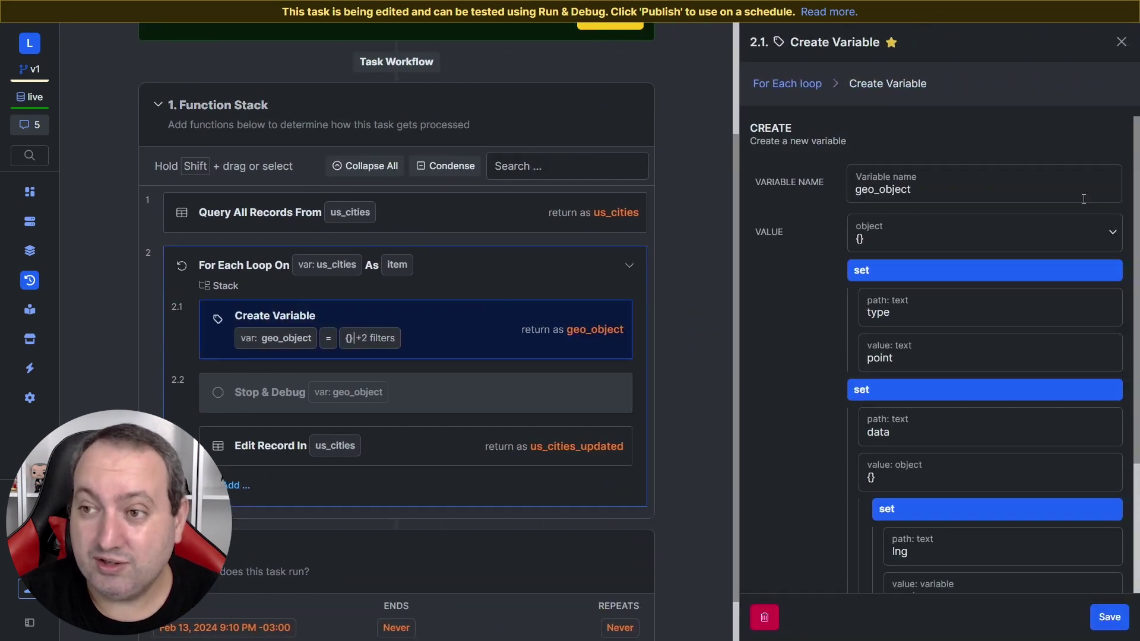
left_click(1121, 42)
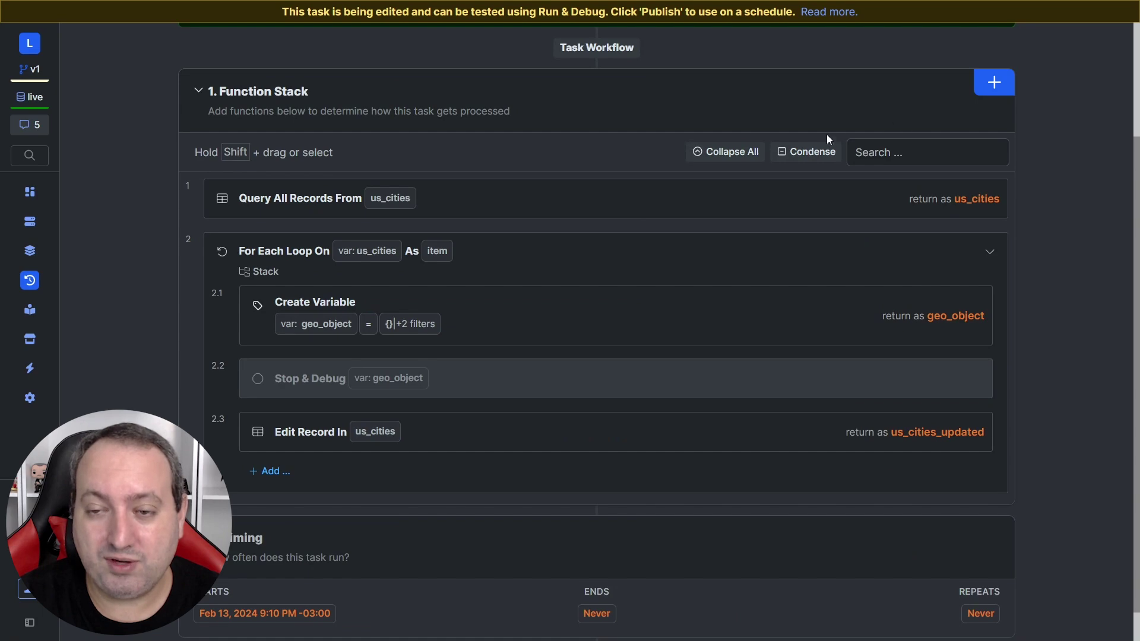
scroll(829, 145, "up", 3)
scroll(825, 166, "down", 3)
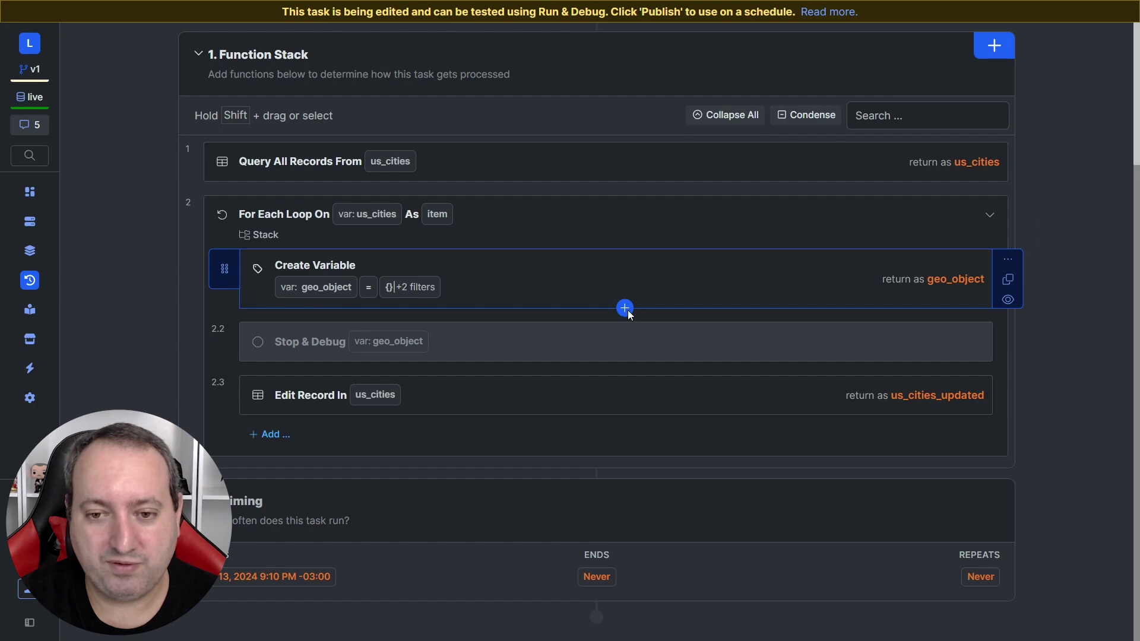
Add a Create Variable function x1 after geo_object, importing the point JSON with type point and lng/lat data as filters, and save it.
left_click(627, 309)
left_click(719, 153)
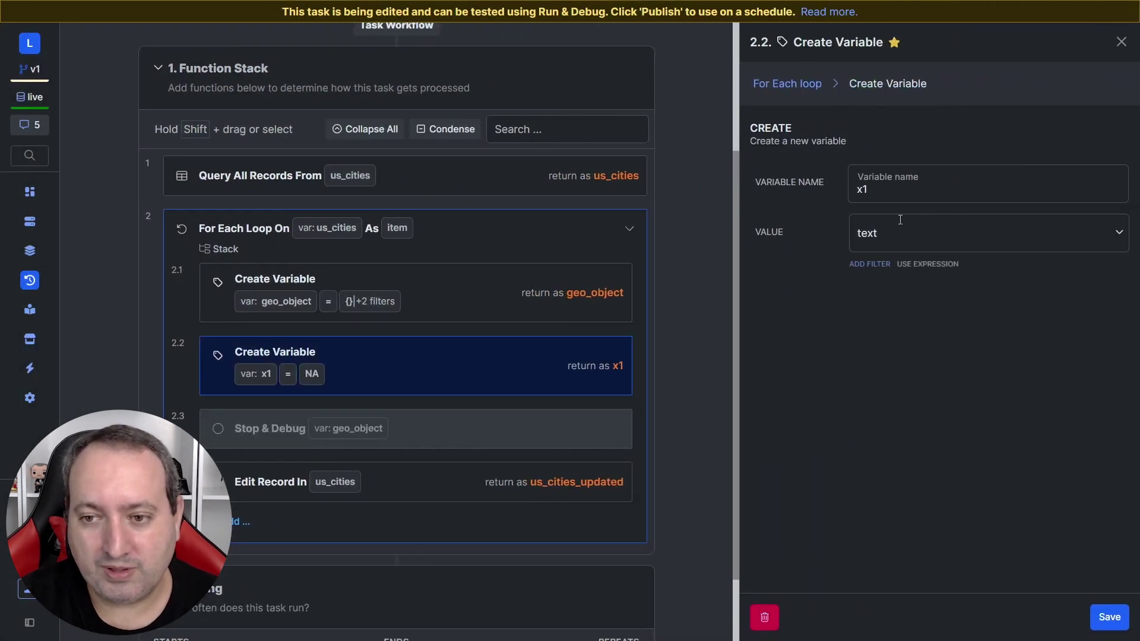
left_click(899, 227)
type("{   \"point\": {     \"type\": \"point\",     \"data\": {       \"lng\": 0,       \"lat\": 0     }   } }")
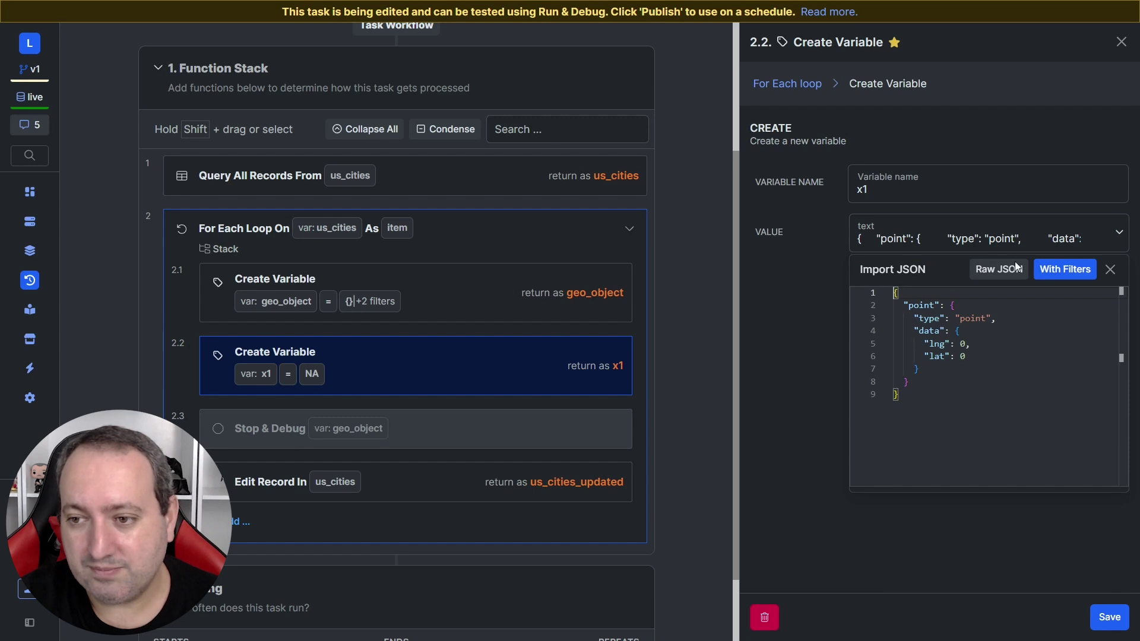
left_click(1065, 269)
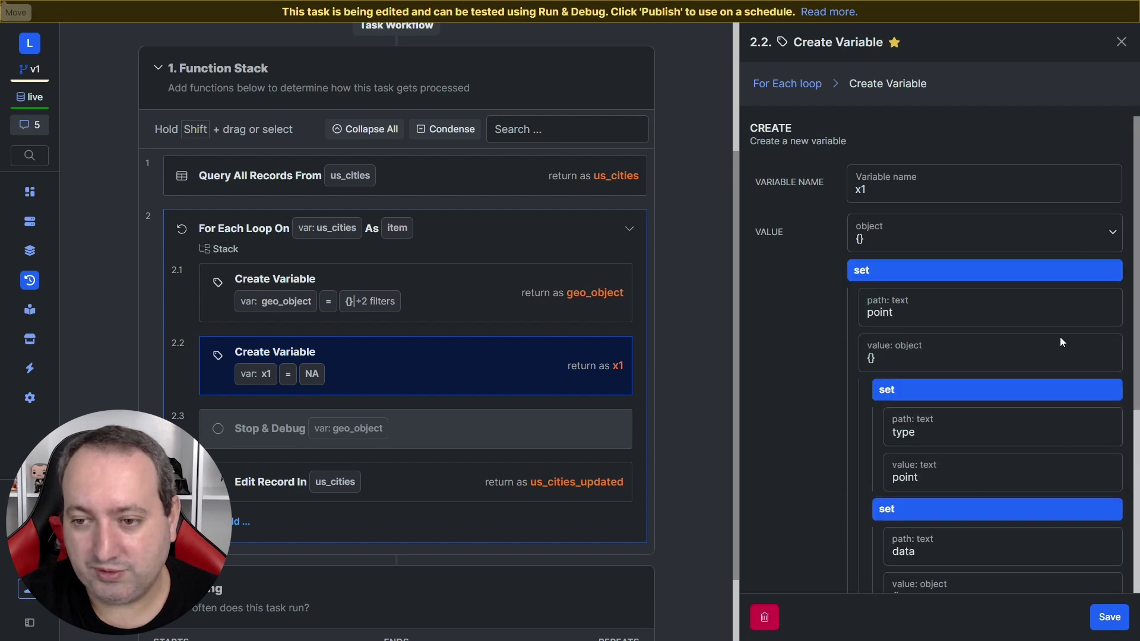
left_click(1110, 619)
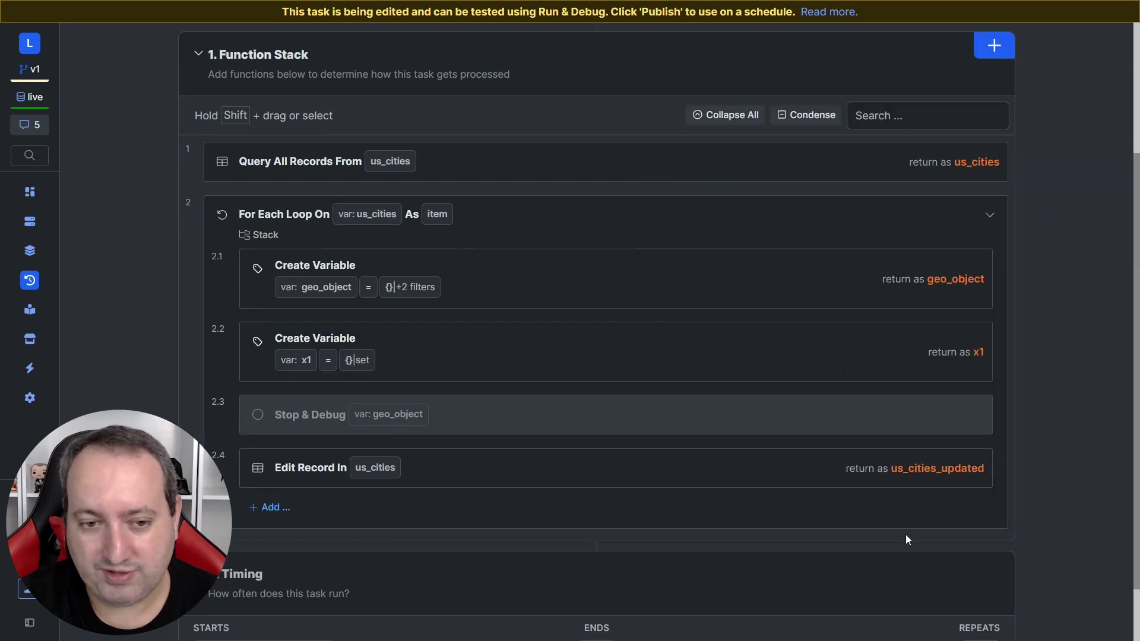
Set the value of the lng set filter in the x1 variable to item.lng.
left_click(723, 367)
scroll(914, 413, "down", 5)
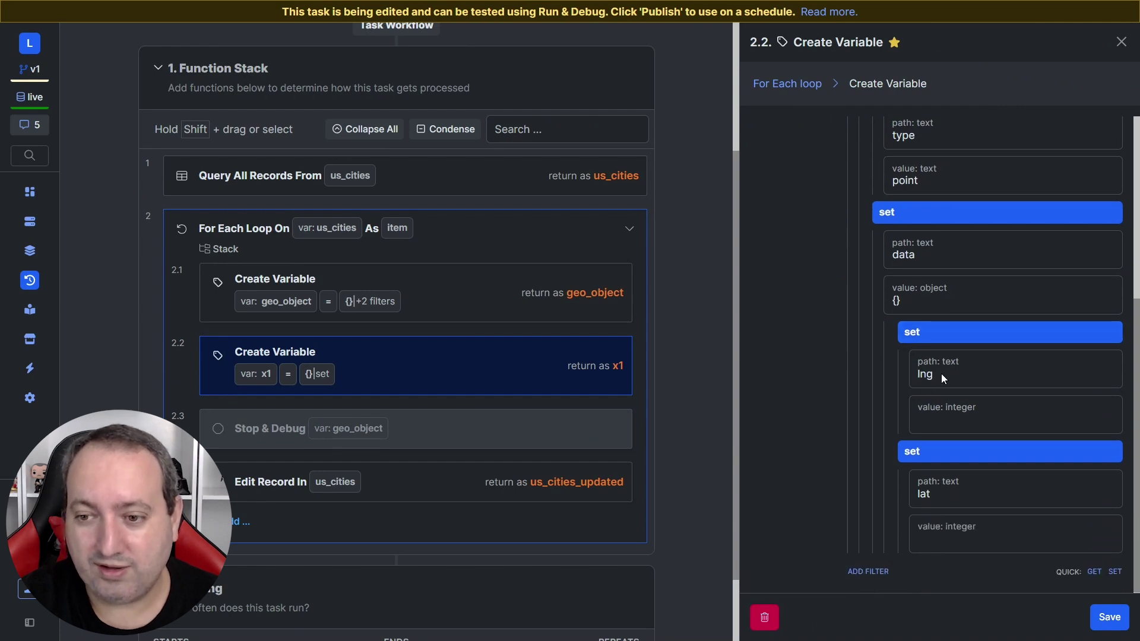
left_click(938, 333)
scroll(939, 451, "down", 1)
left_click(915, 496)
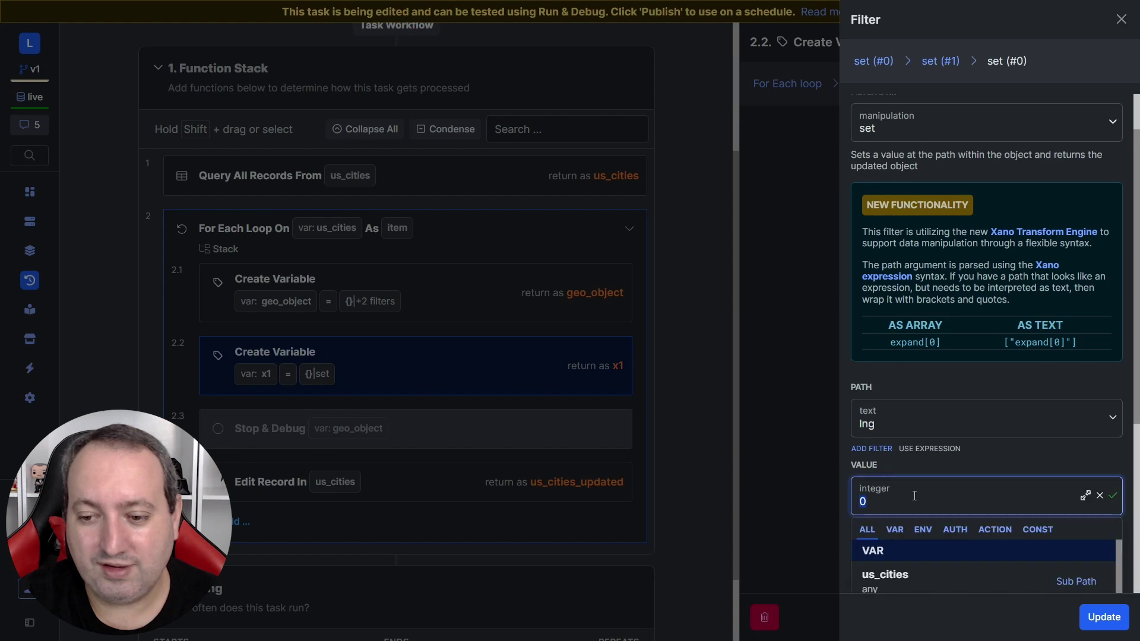
type("item")
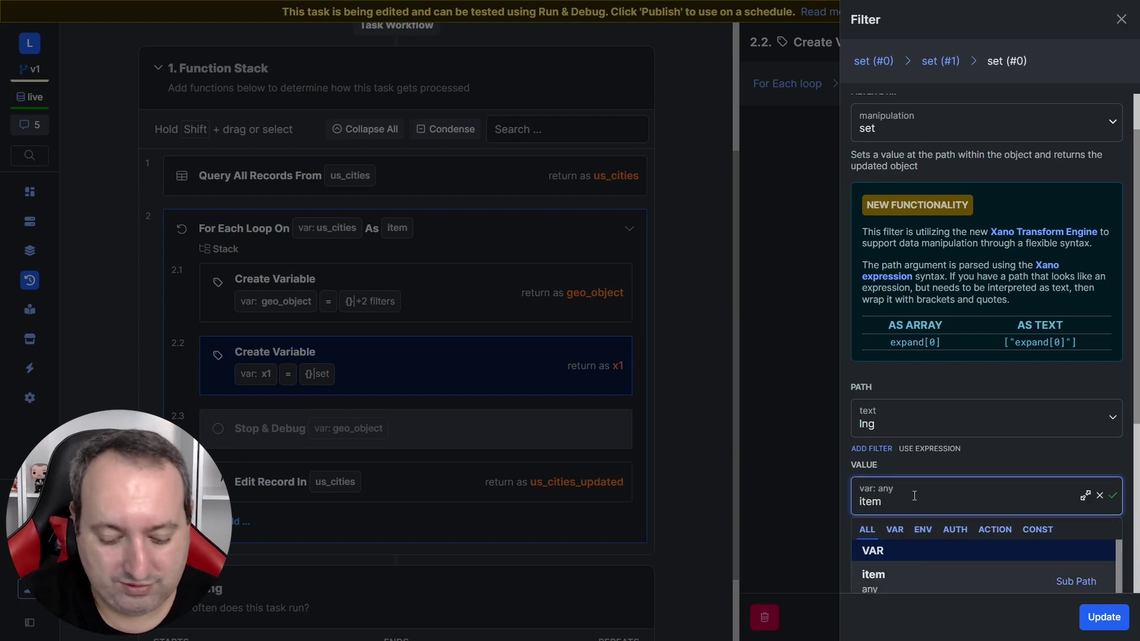
type(".lng")
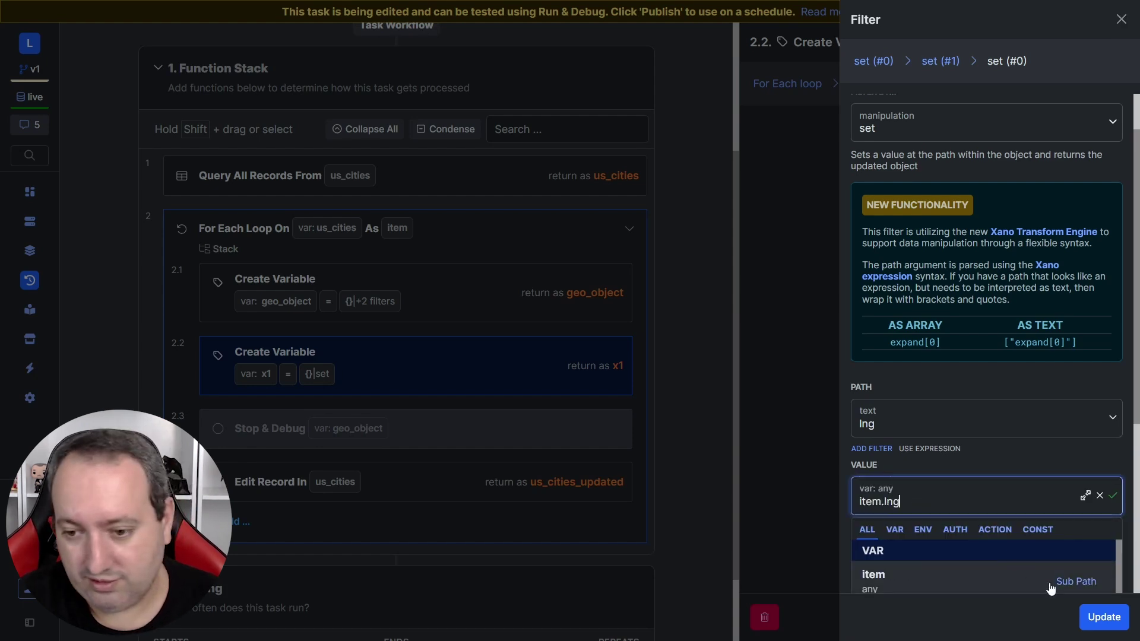
left_click(1103, 617)
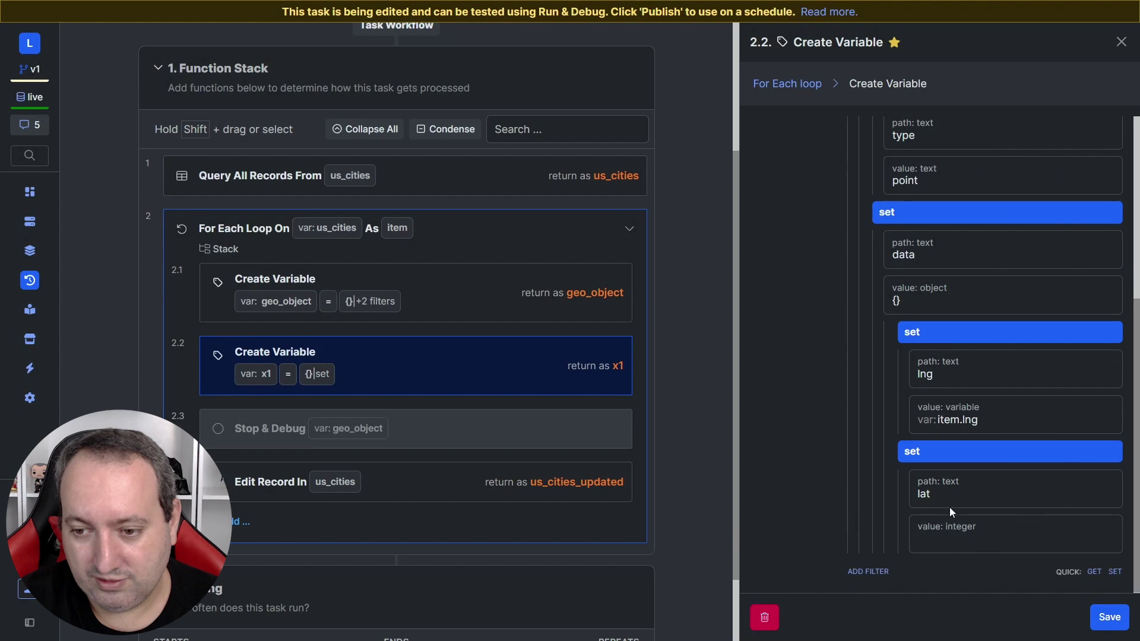
Set the value of the lat set filter in x1 to item.lat and save the variable.
left_click(944, 451)
scroll(946, 452, "down", 1)
left_click(909, 496)
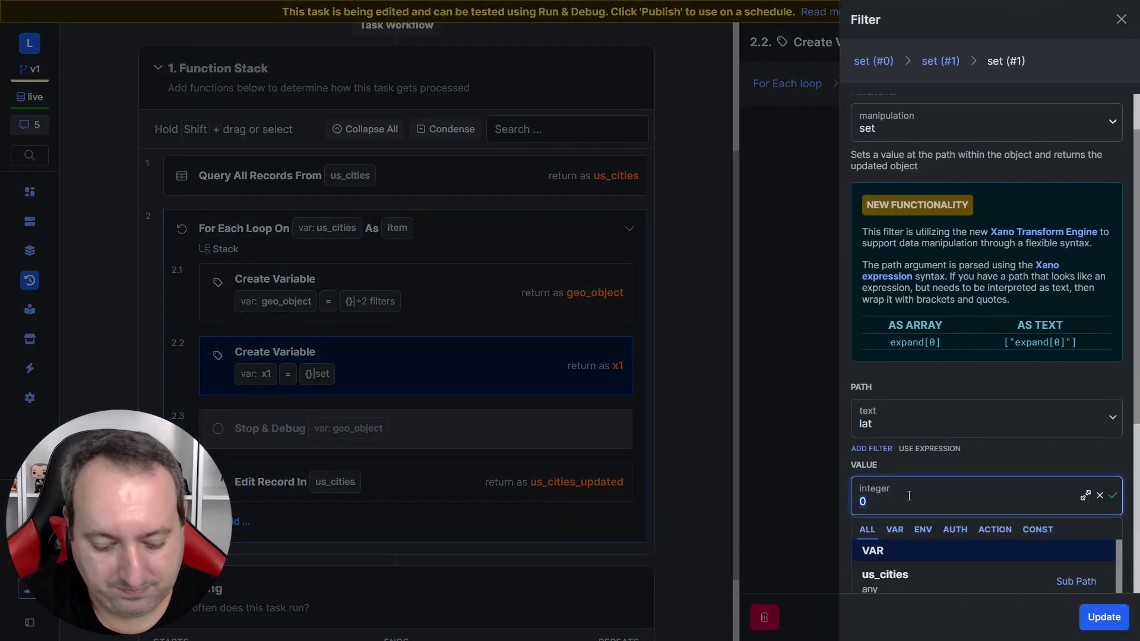
type("item.lat")
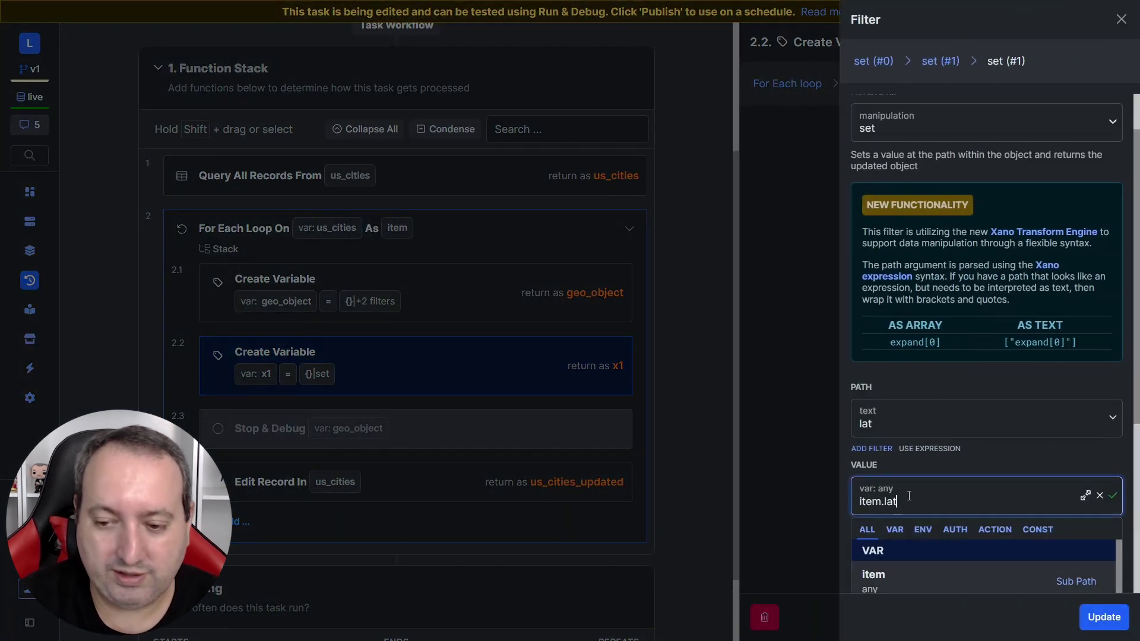
left_click(1104, 617)
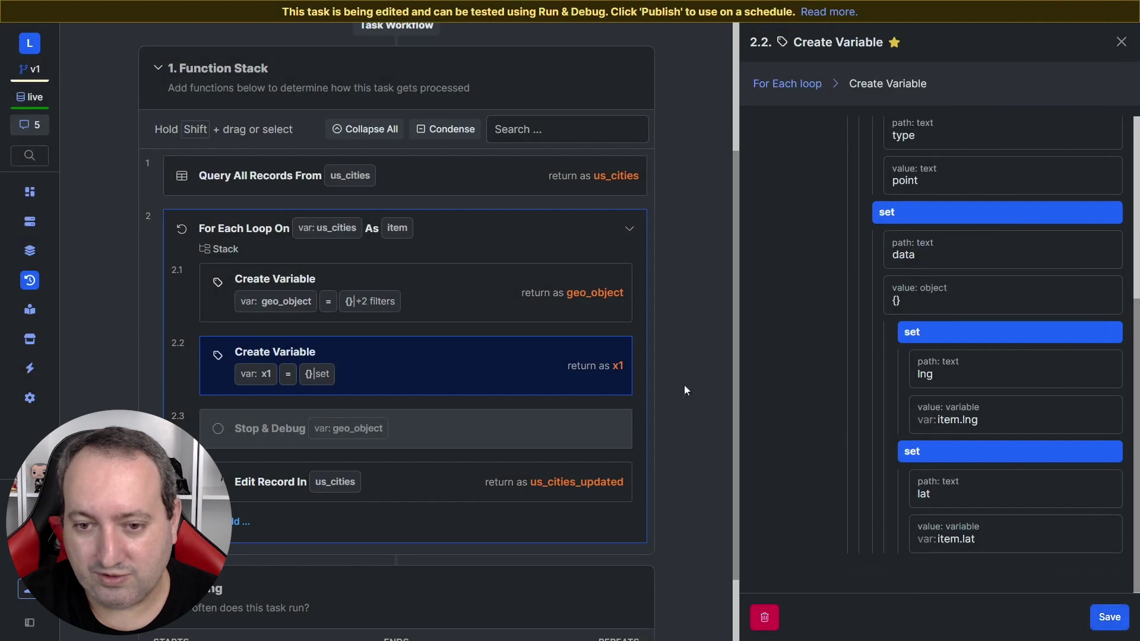
left_click(1128, 619)
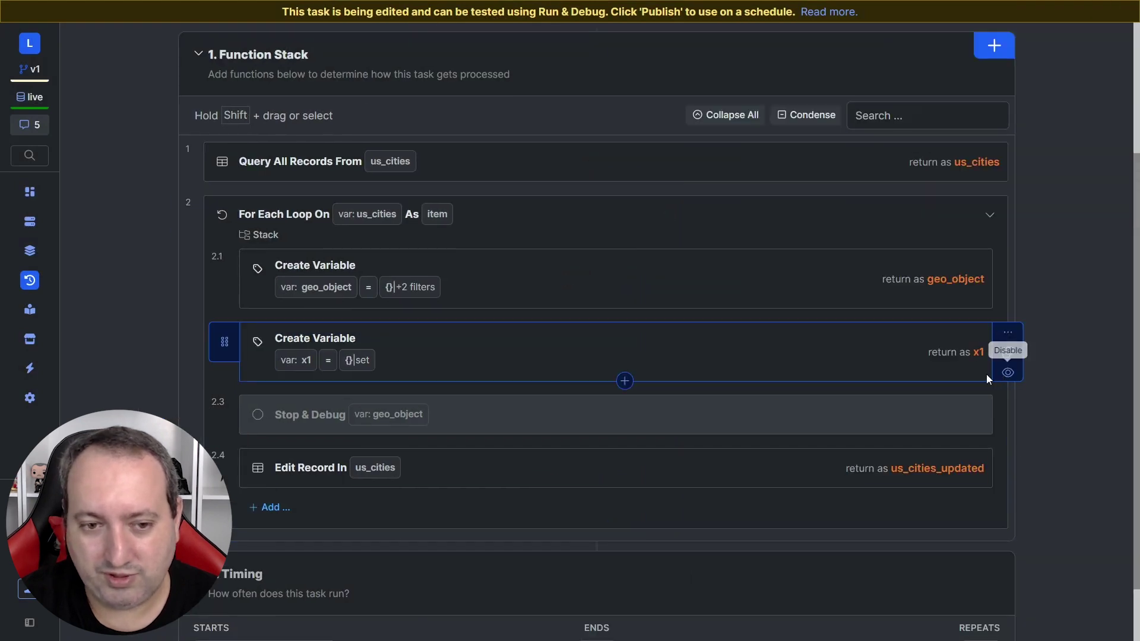
Disable the x1 Create Variable function and enable the Stop & Debug function for geo_object.
left_click(1007, 372)
left_click(1009, 445)
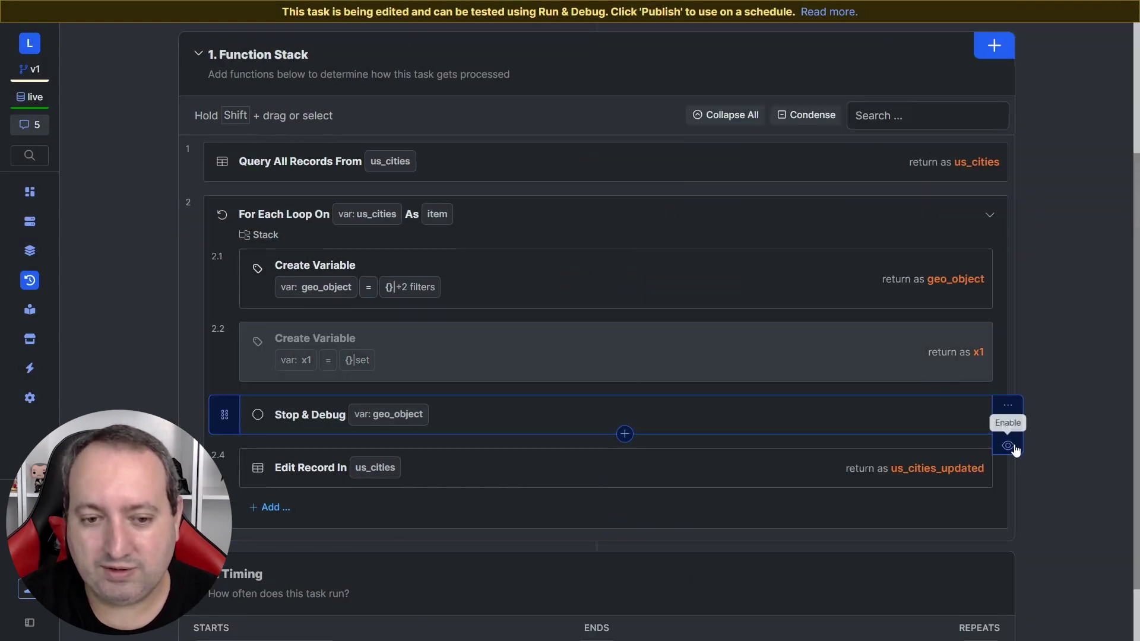
Run the task in Run & Debug and expand the geo_object result with its nested data object.
scroll(891, 178, "up", 3)
left_click(870, 52)
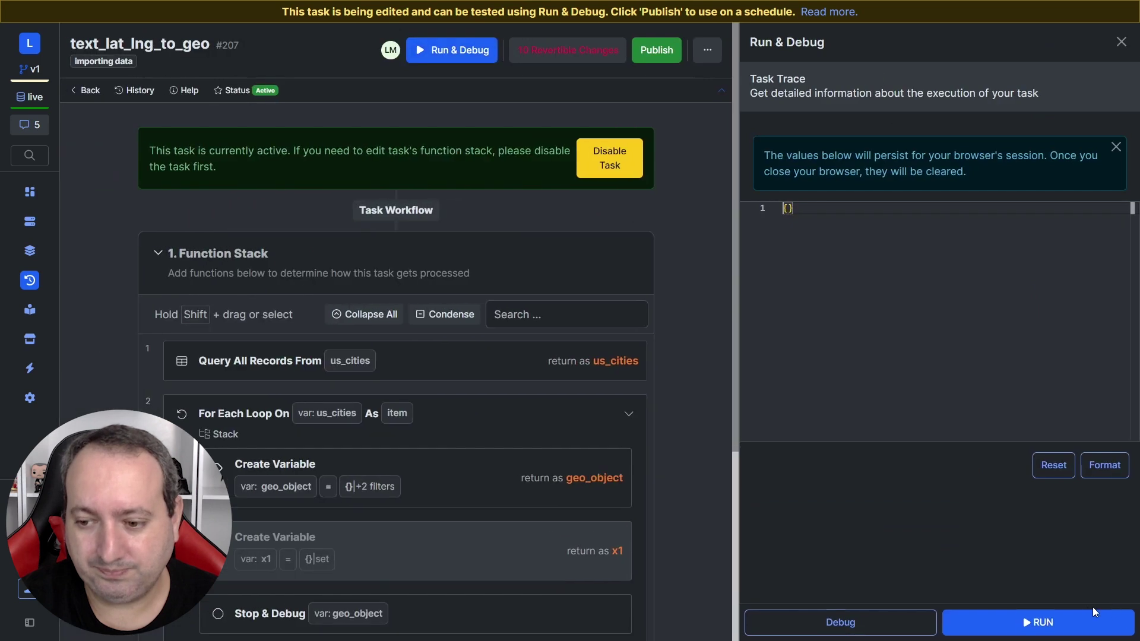
left_click(1074, 619)
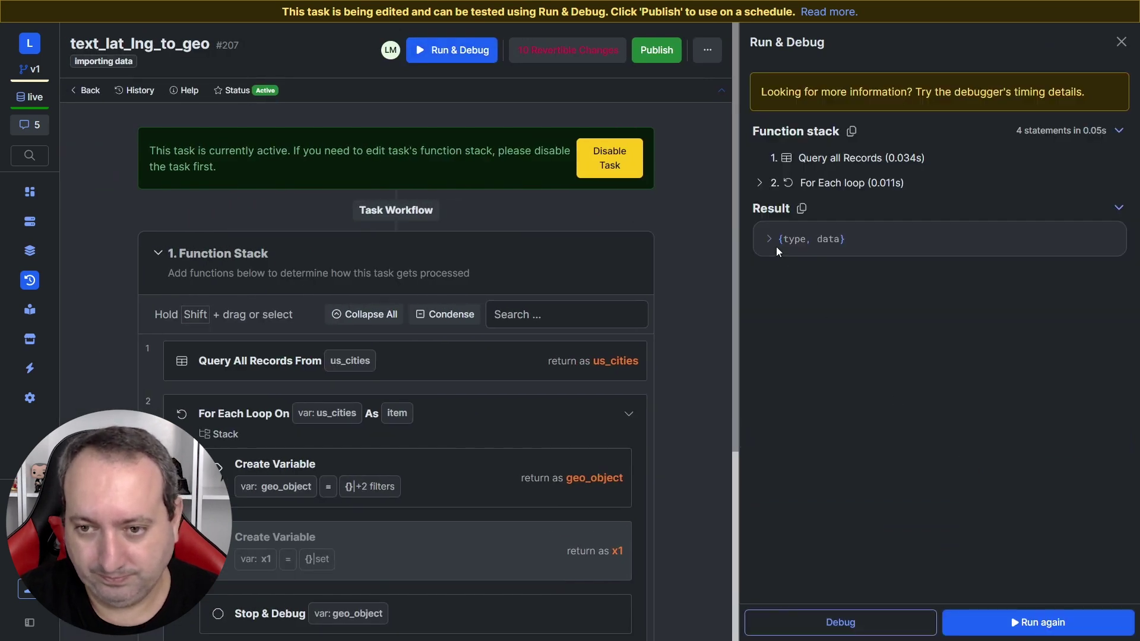
left_click(772, 245)
left_click(785, 270)
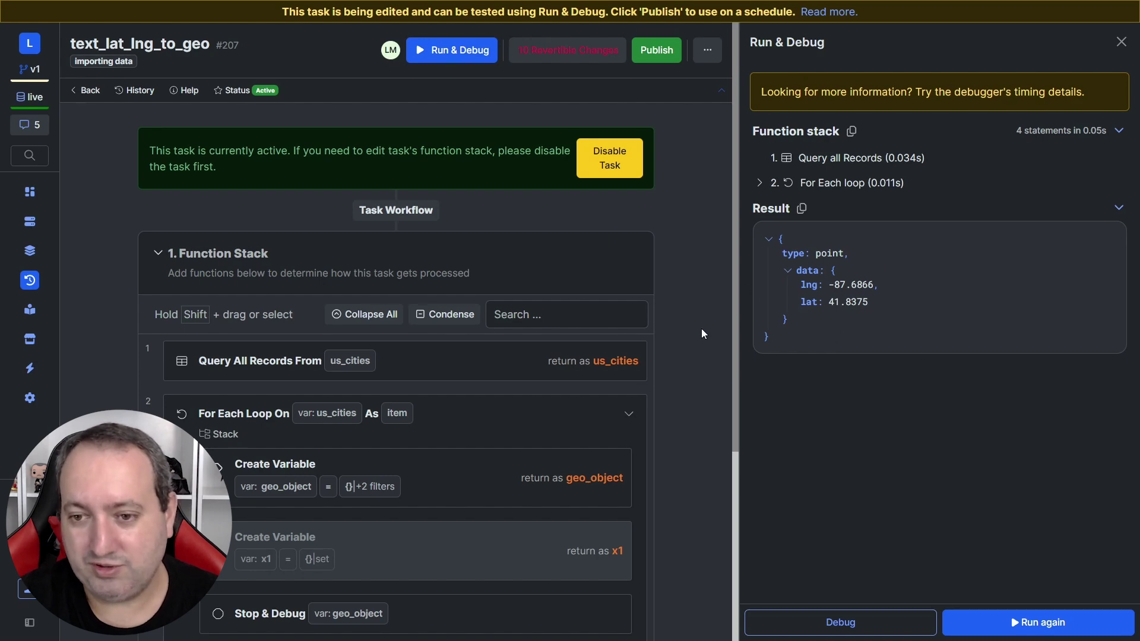
Disable the Stop & Debug function in the For Each loop.
scroll(663, 345, "down", 5)
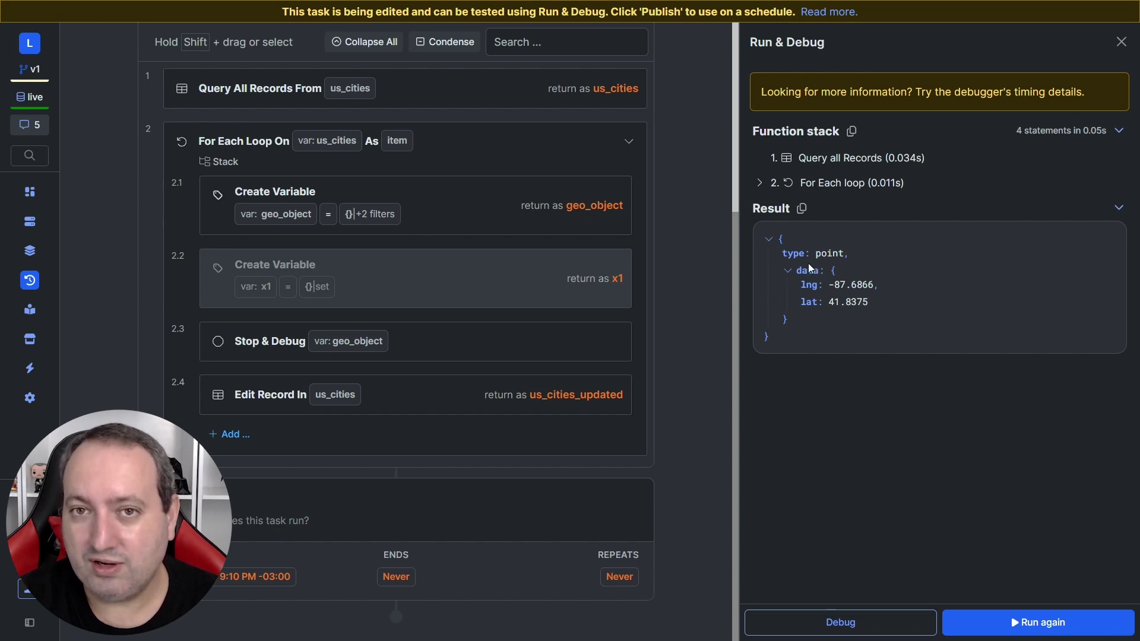
mouse_move(626, 339)
left_click(642, 371)
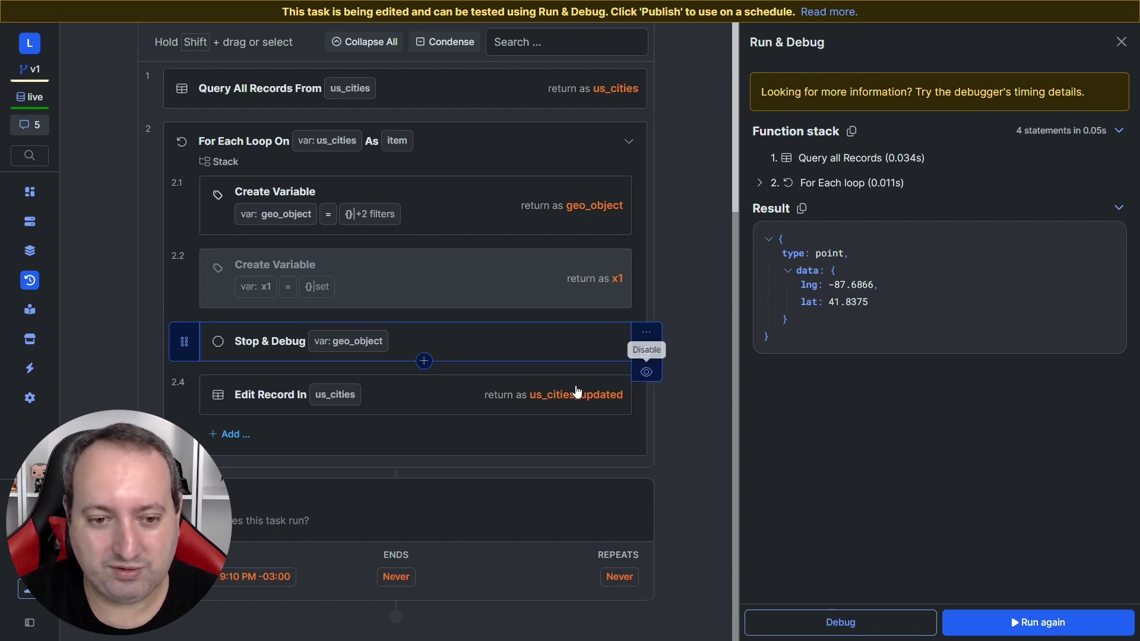
Examine the Edit Record function on us_cities, its geolocation mapping to geo_object and its record lookup by id, leaving it as is.
left_click(543, 395)
scroll(571, 371, "down", 15)
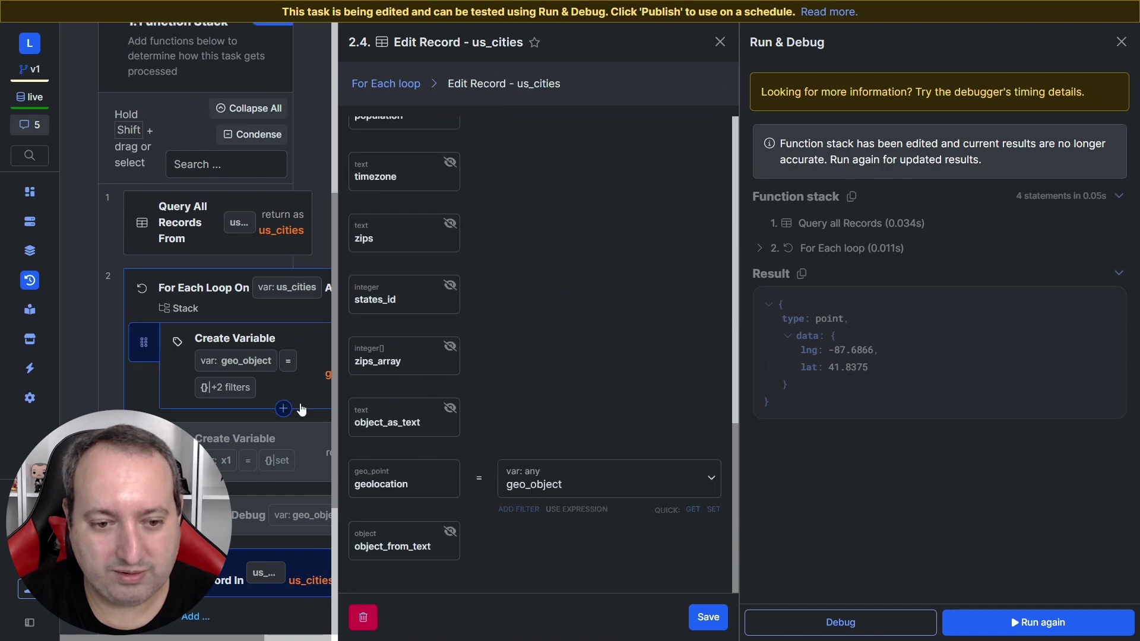
scroll(566, 394, "up", 10)
scroll(567, 394, "up", 3)
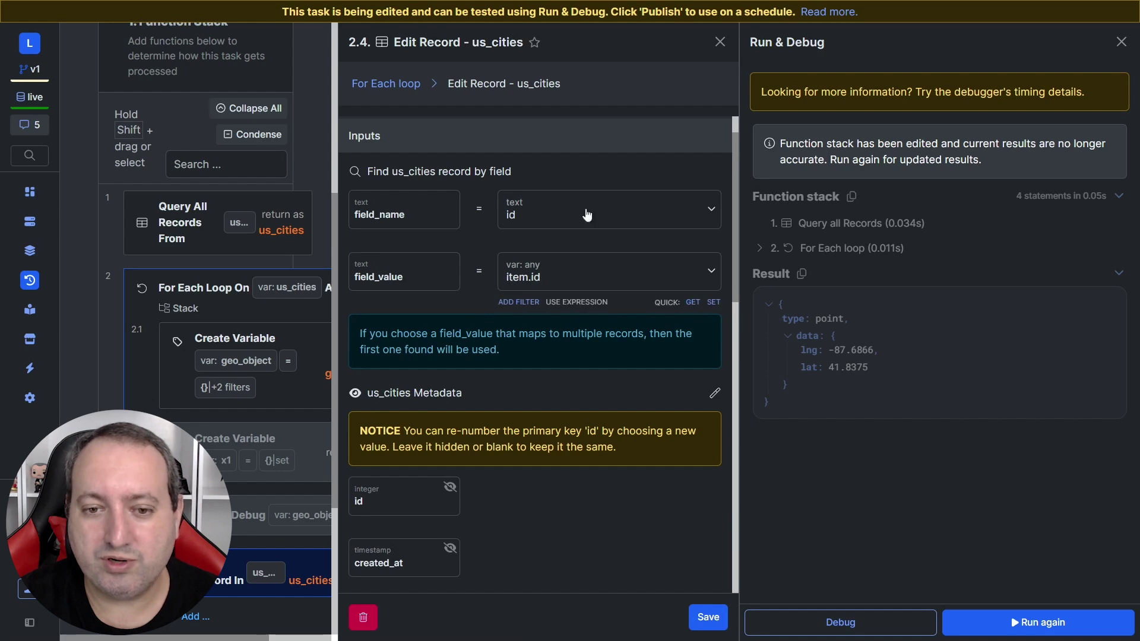
left_click(719, 43)
left_click(1119, 45)
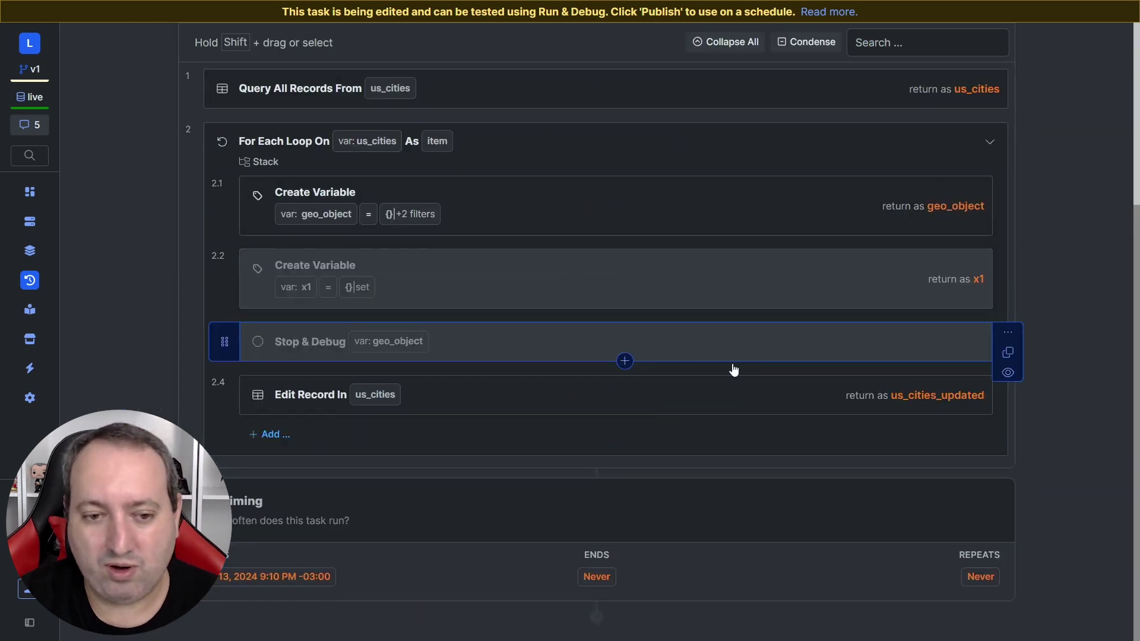
Run the text_lat_lng_to_geo task and refresh the us_cities table to load the geolocation values.
scroll(825, 311, "up", 5)
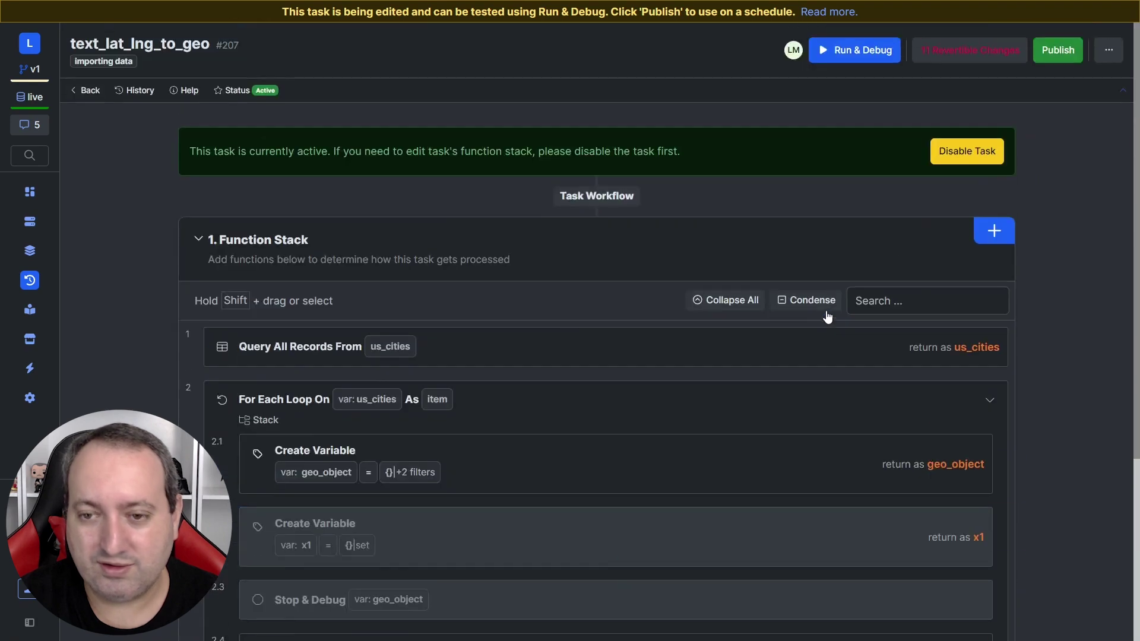
left_click(865, 50)
left_click(1021, 623)
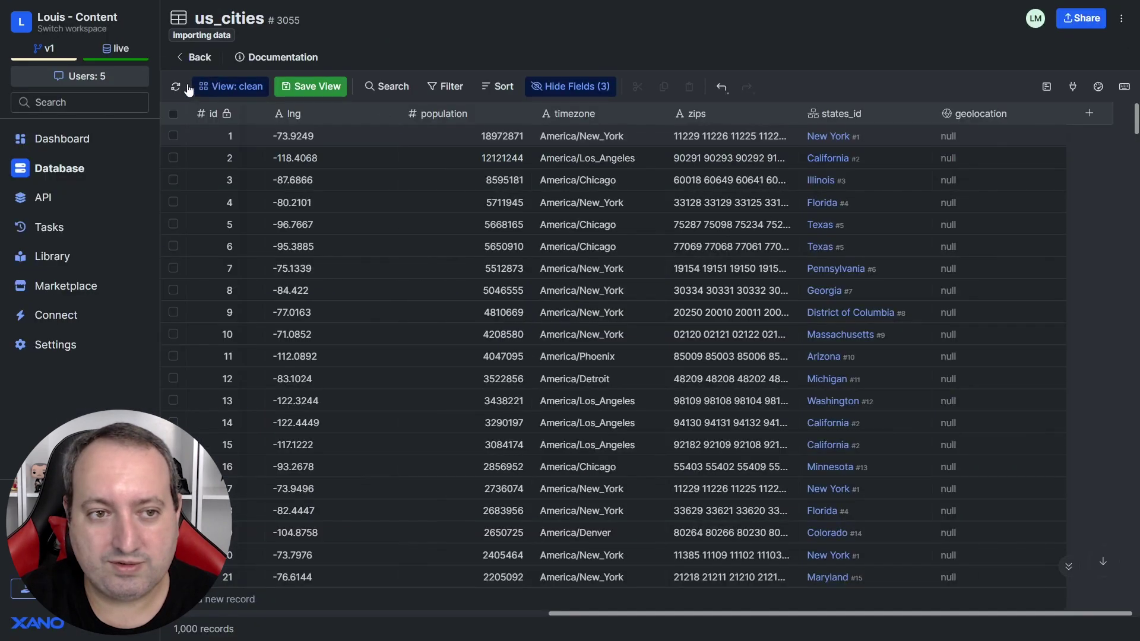
left_click(176, 87)
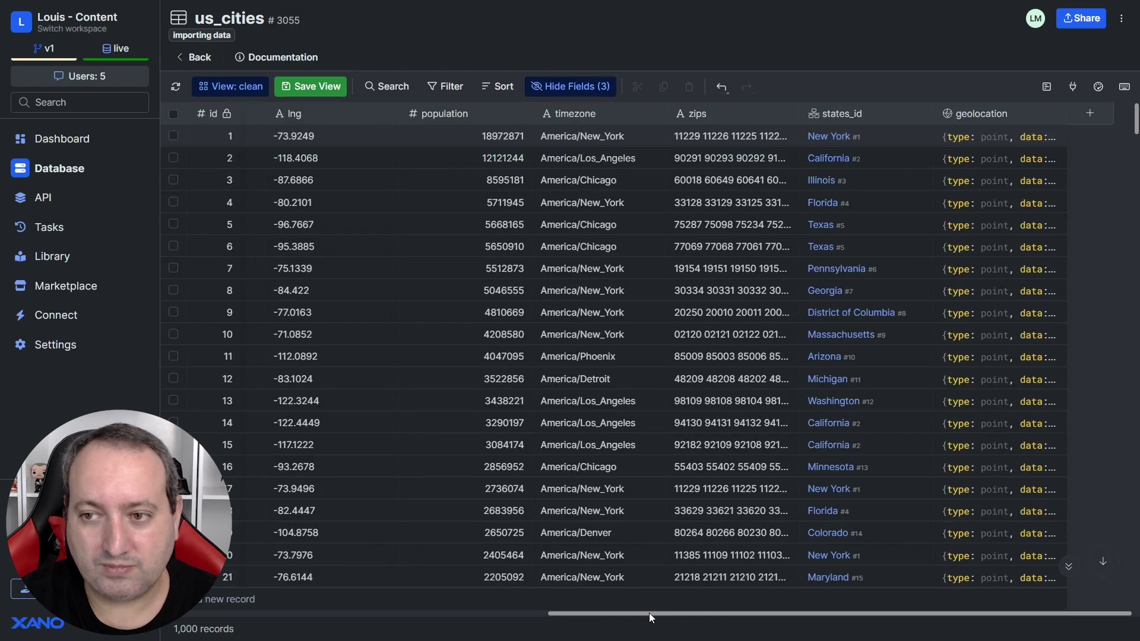
Inspect the geolocation map points of the first two us_cities records.
left_click_drag(675, 614, 586, 614)
left_click(998, 138)
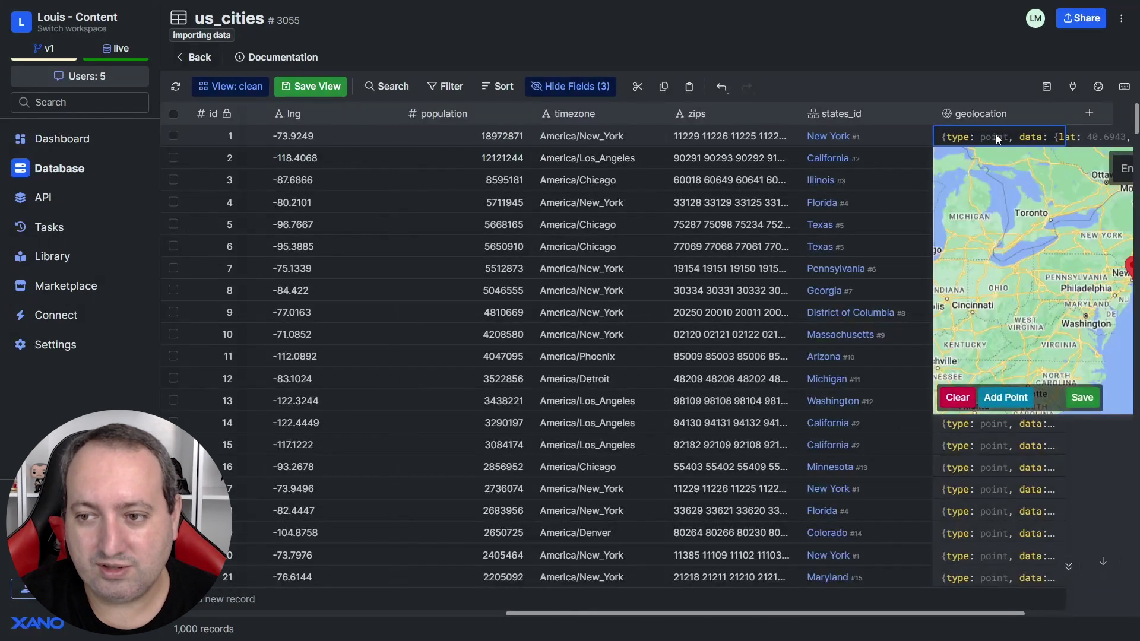
left_click_drag(891, 615, 1045, 628)
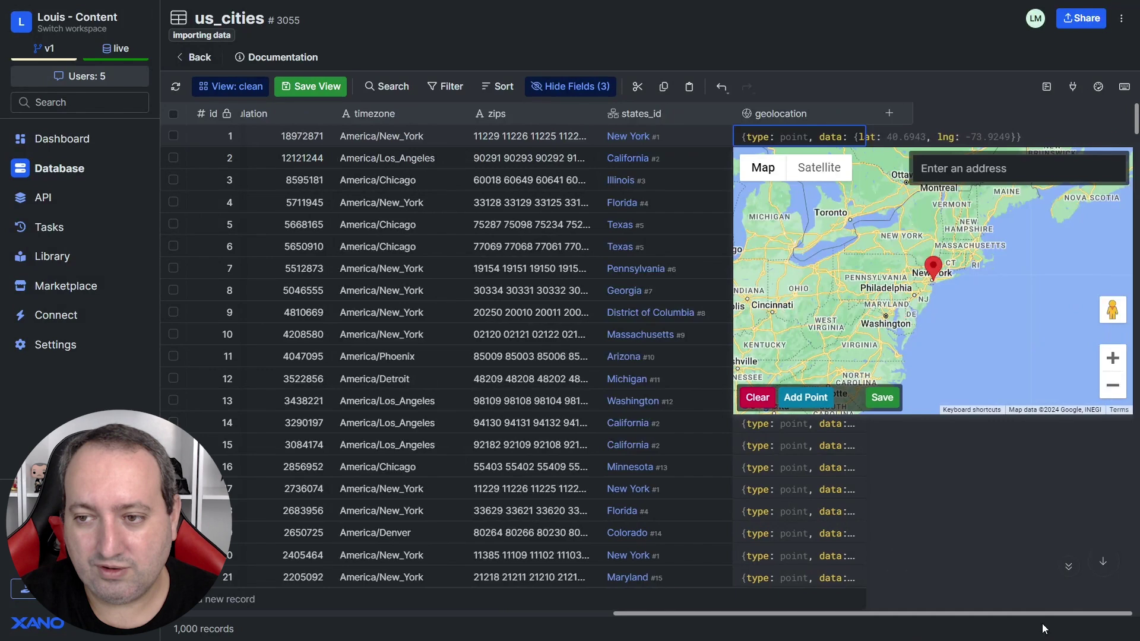
left_click(997, 543)
left_click(971, 157)
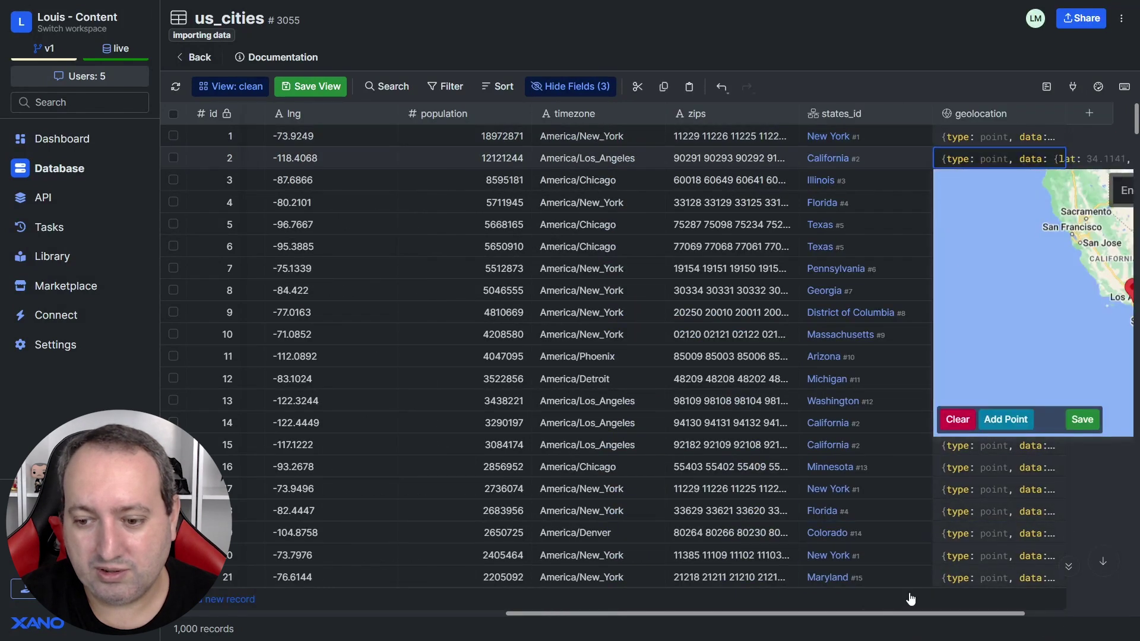
left_click_drag(905, 615, 1012, 615)
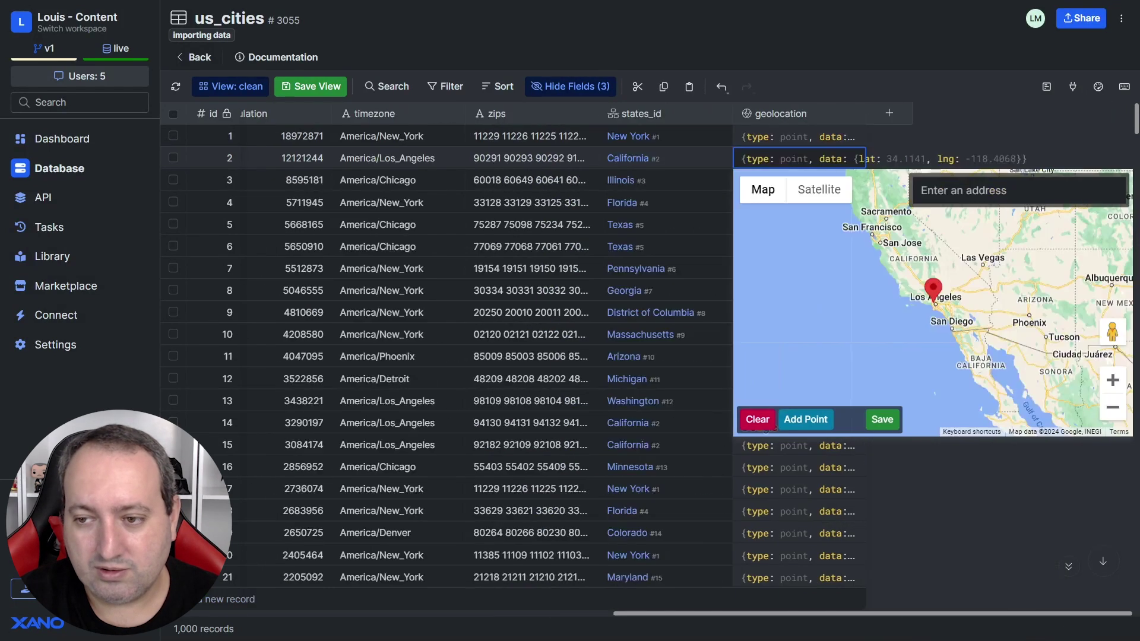
Inspect the zips text values of the first two us_cities records.
left_click(1033, 541)
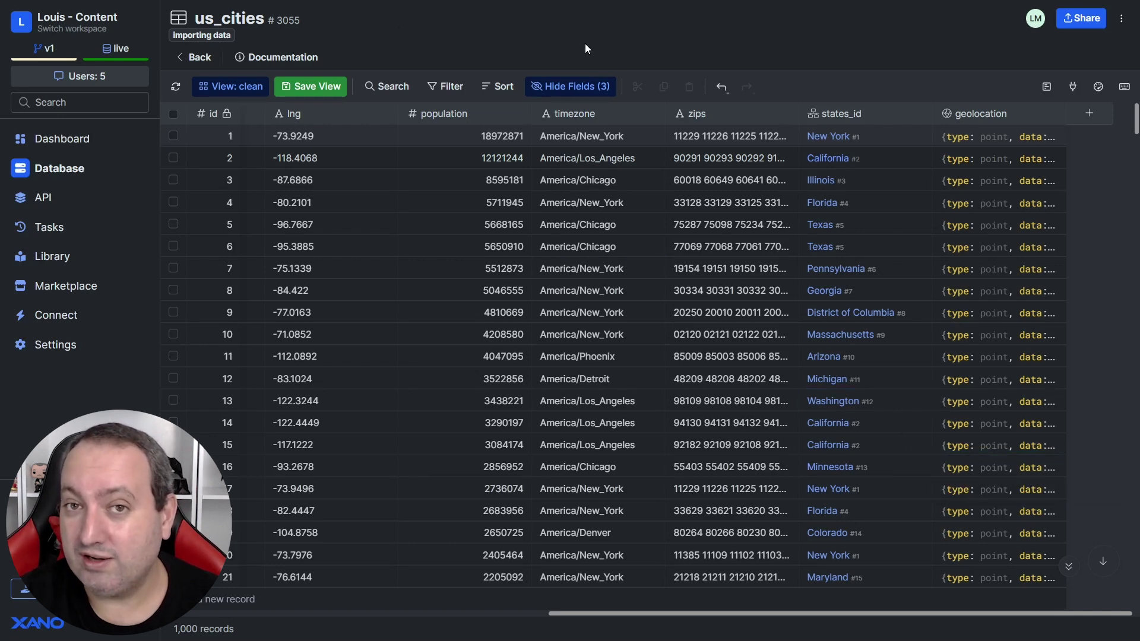
left_click(738, 141)
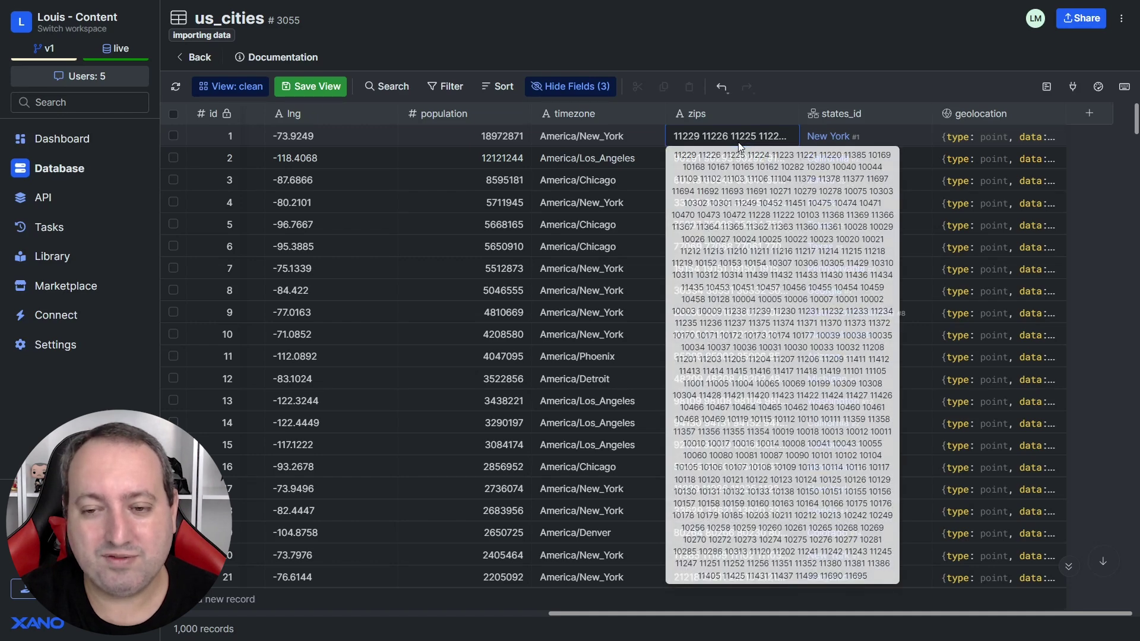
left_click(737, 155)
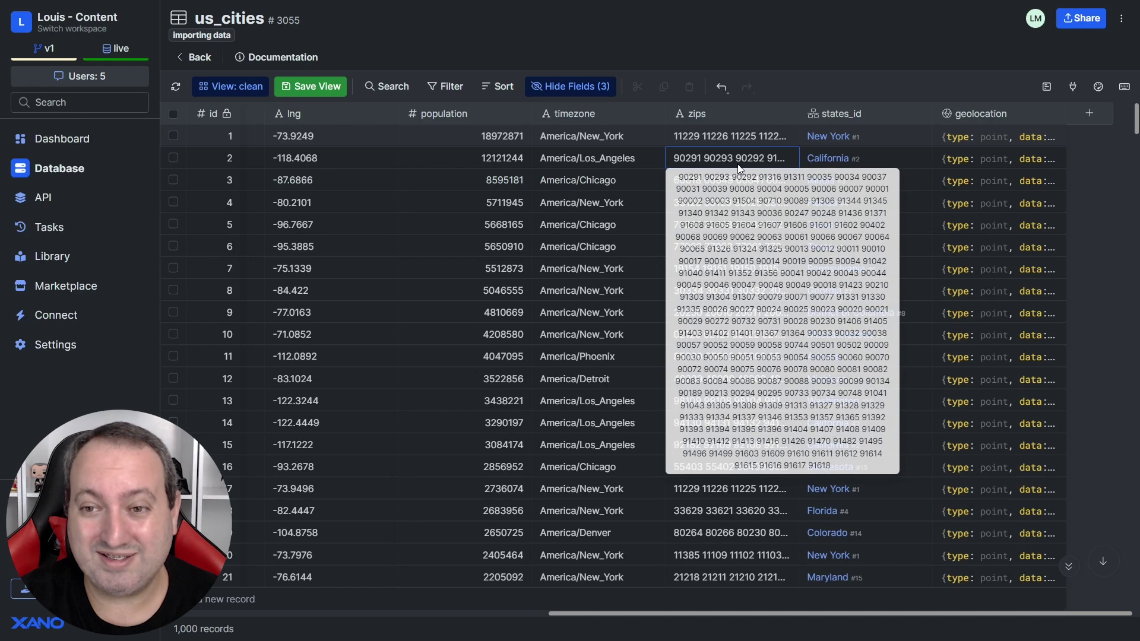
left_click(813, 615)
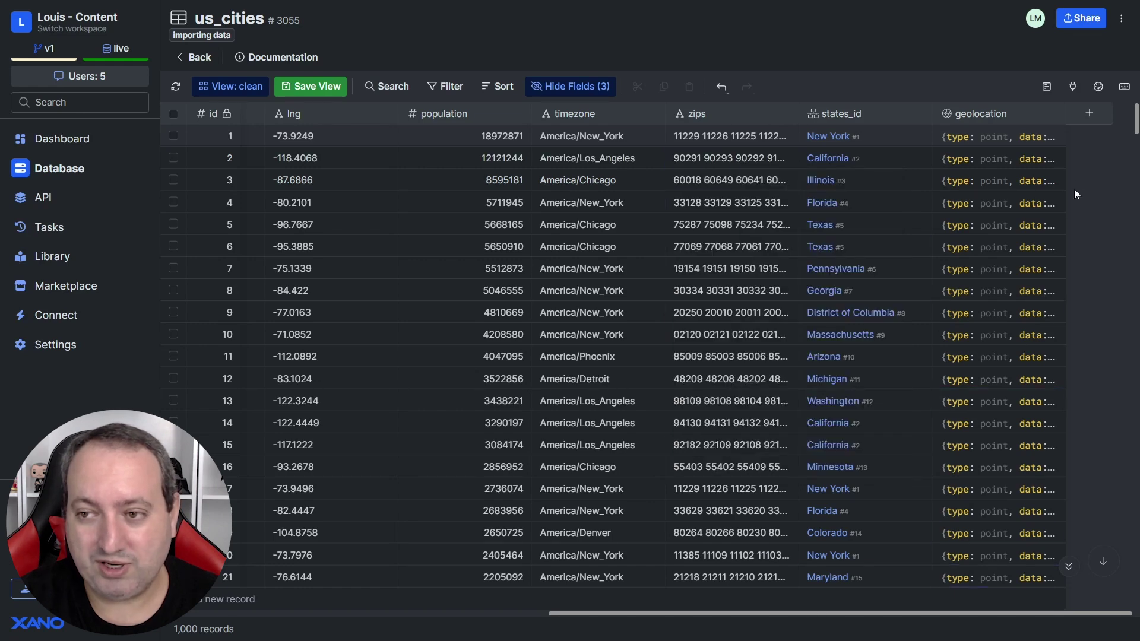
left_click(1100, 114)
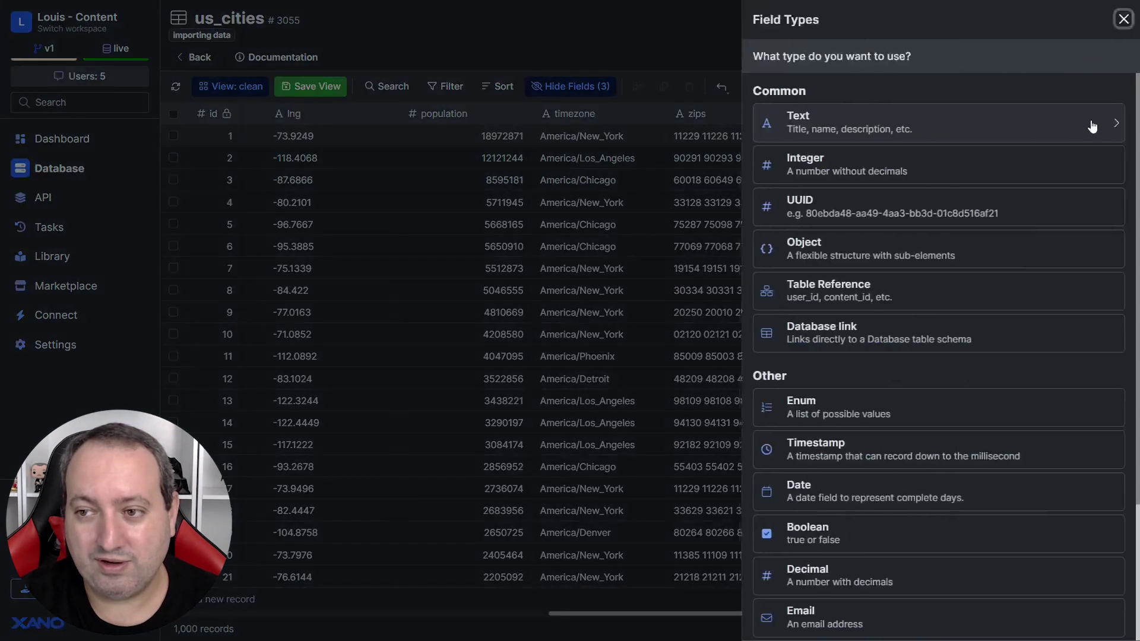
left_click(946, 125)
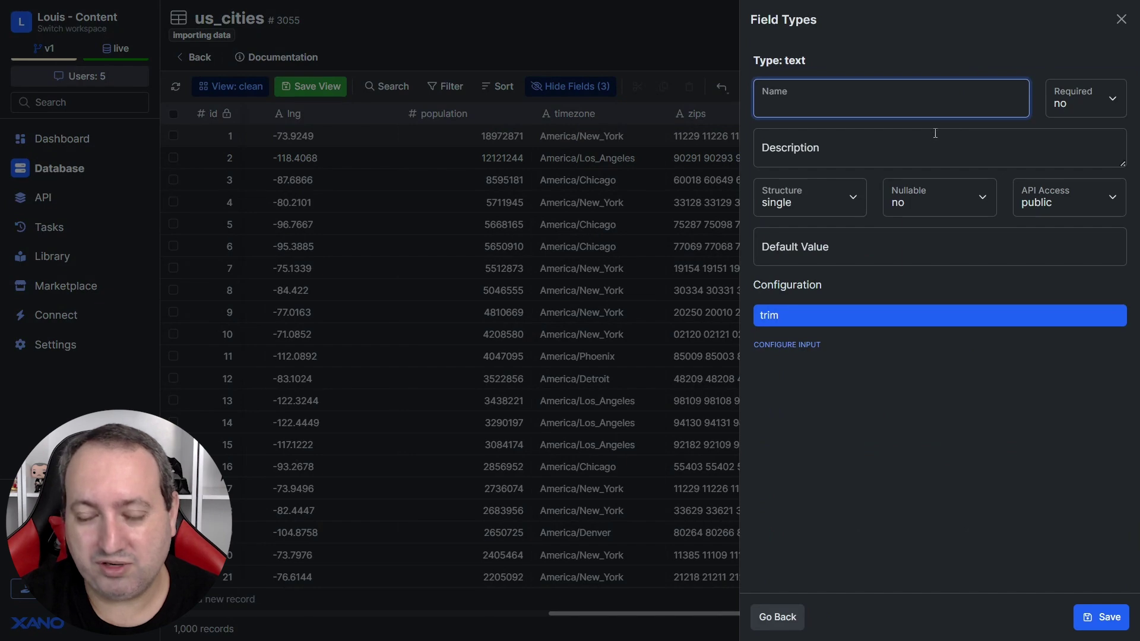
left_click(820, 202)
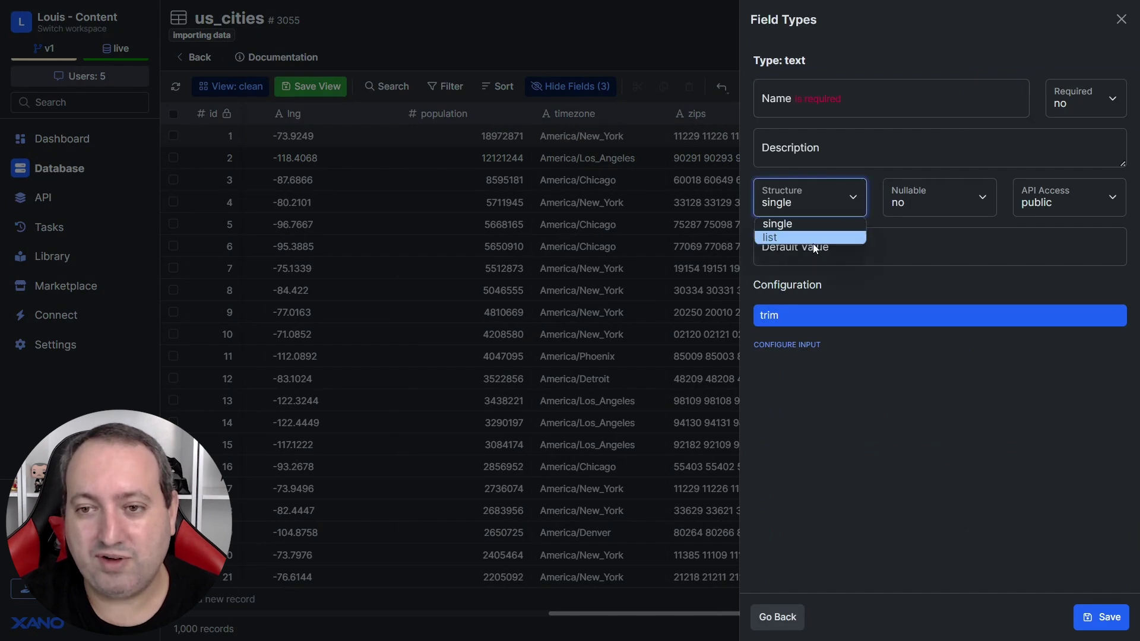
left_click(1121, 20)
Unhide the zips_array field in the us_cities table and bring its column into view.
left_click(567, 88)
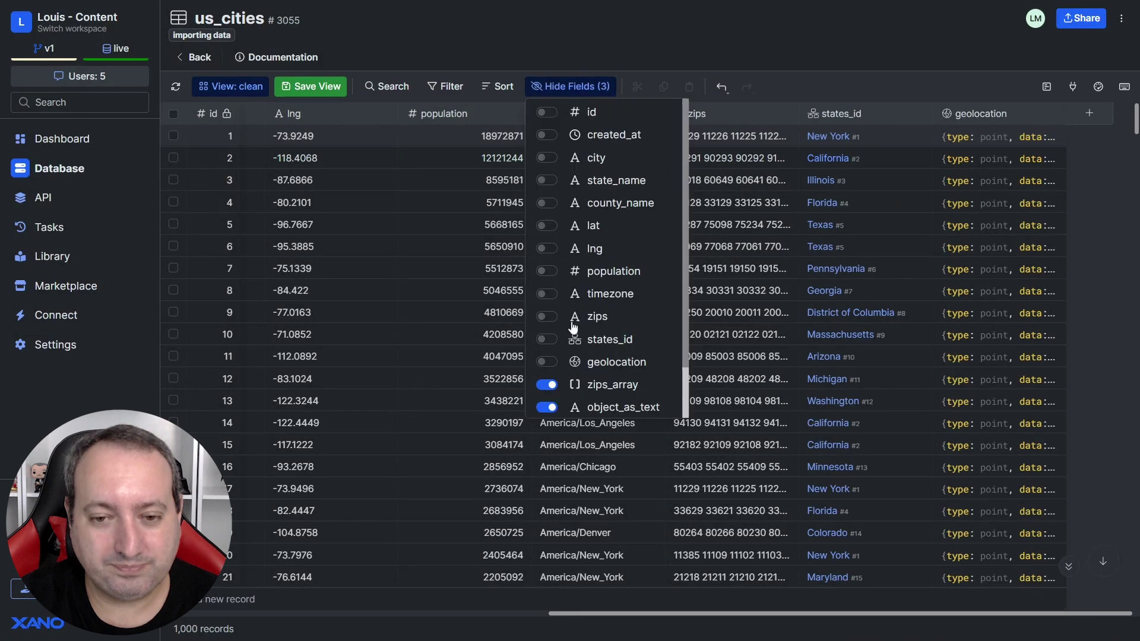
scroll(571, 339, "down", 1)
left_click(546, 325)
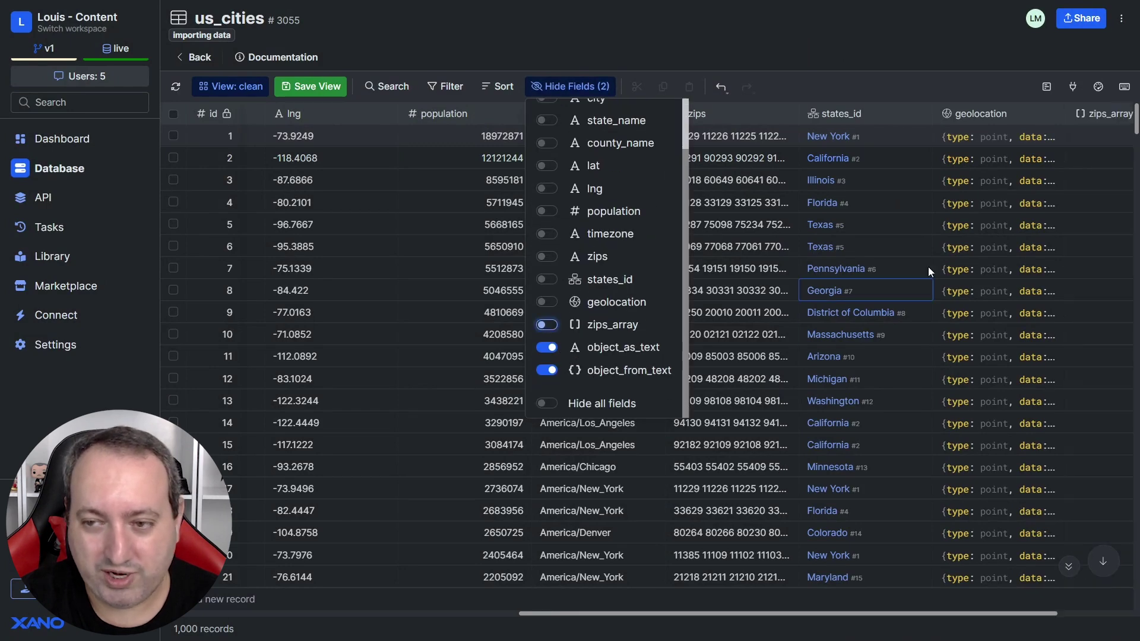
left_click(920, 64)
left_click_drag(864, 615, 980, 624)
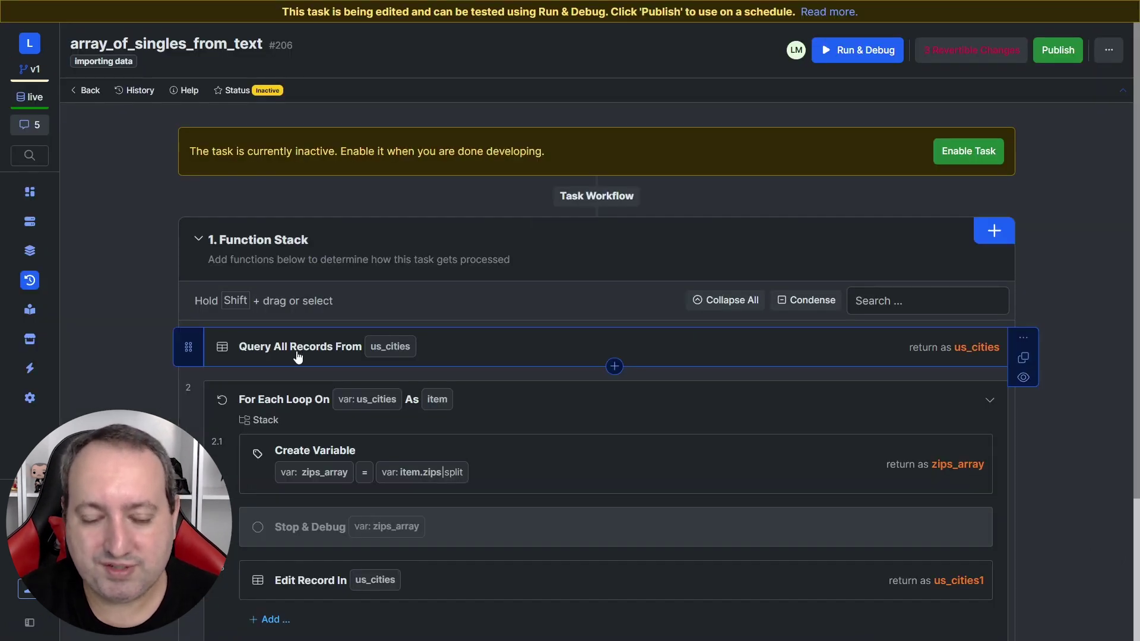
Examine the zips_array variable in the array_of_singles_from_text task and compare its split filter with the first record's zips text.
scroll(298, 355, "down", 1)
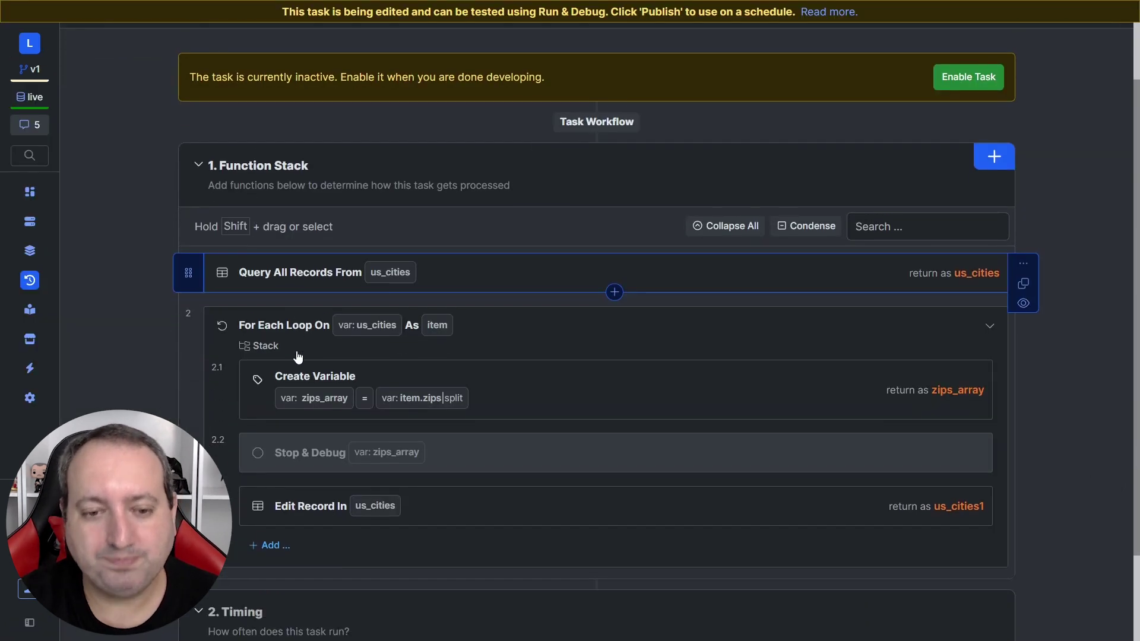
left_click(607, 380)
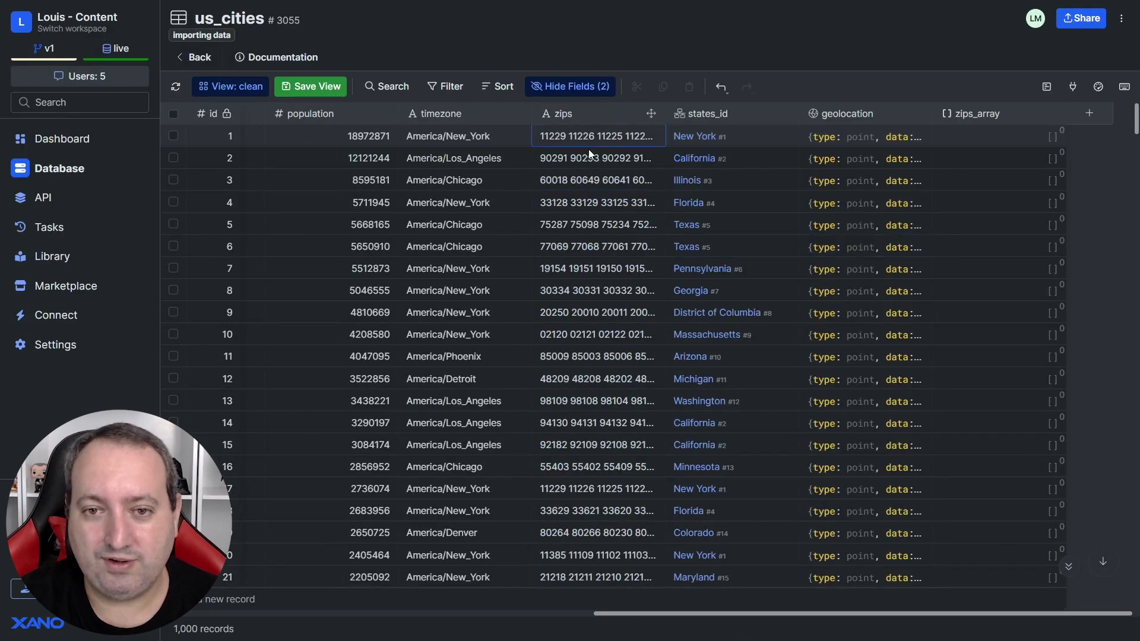
mouse_move(607, 129)
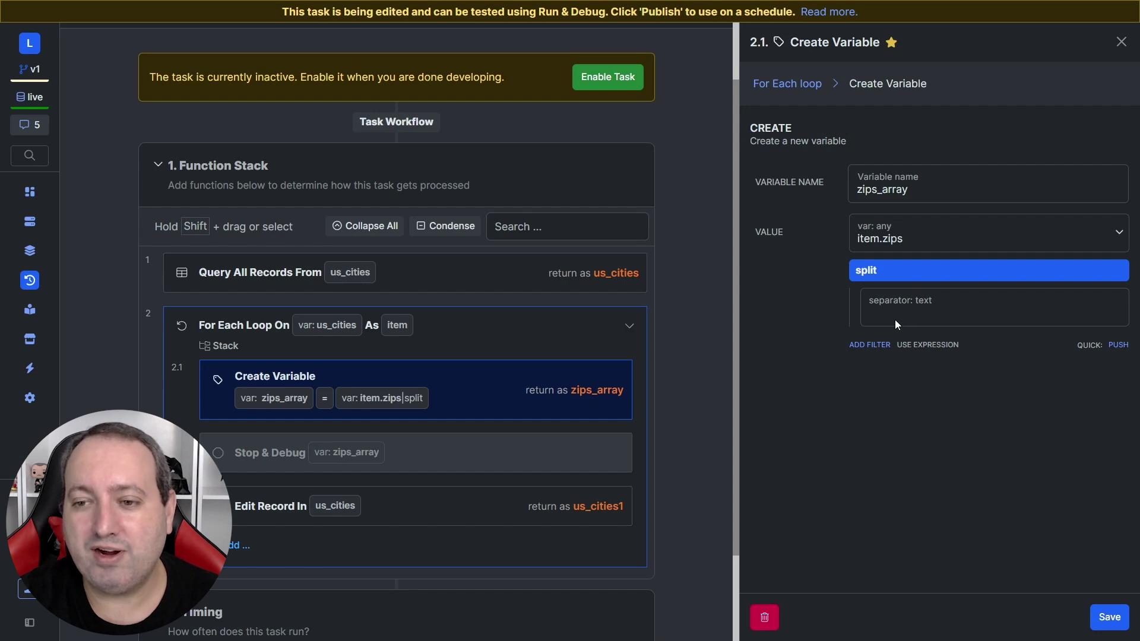
key("ctrl+Tab")
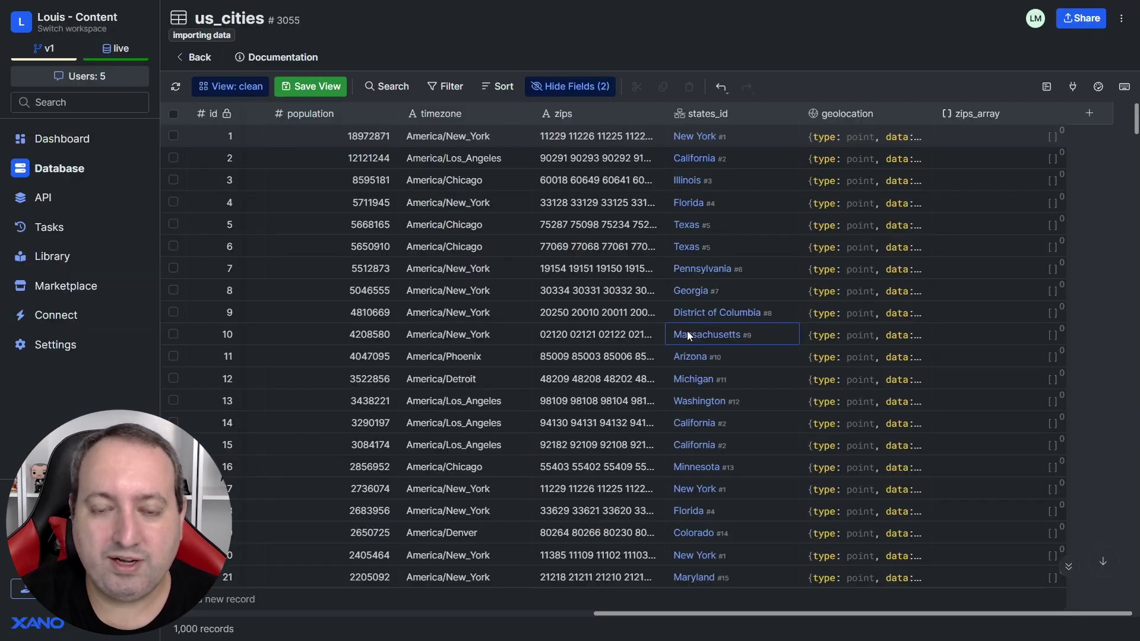
left_click(598, 142)
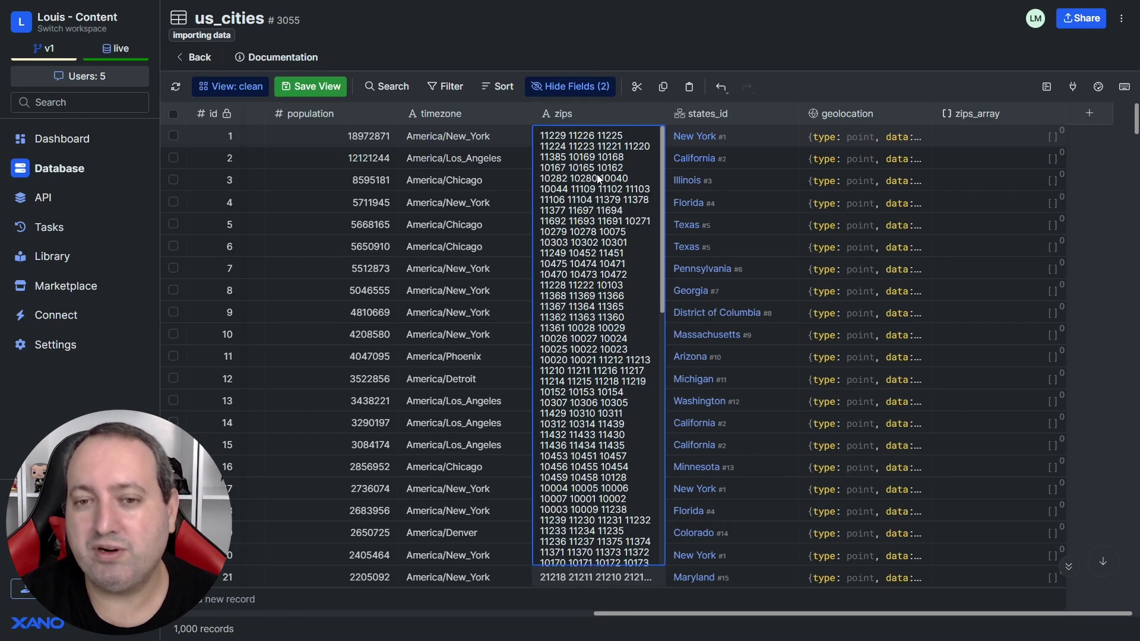
left_click(716, 33)
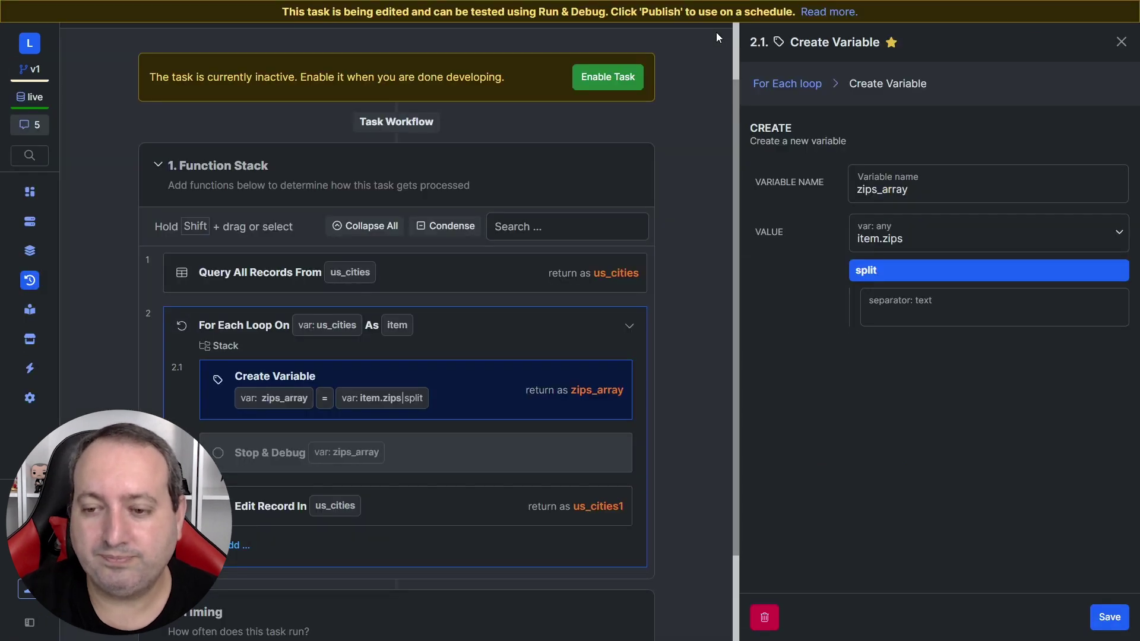
Set the split filter's separator to a space for the zips_array variable and save the variable.
left_click(914, 312)
left_click(891, 283)
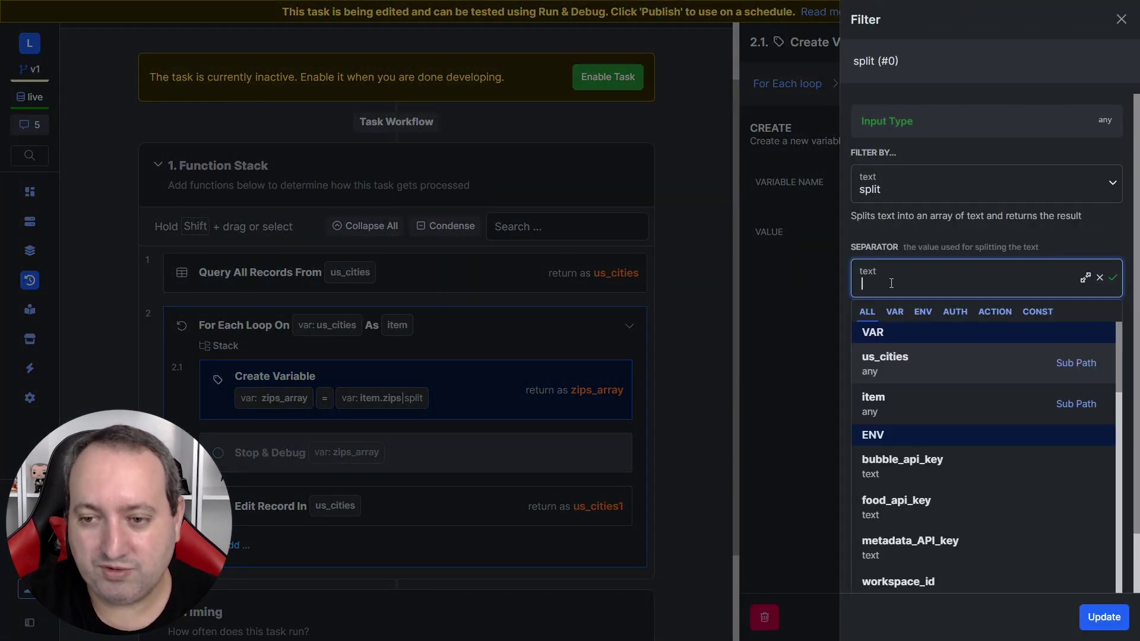
type(",")
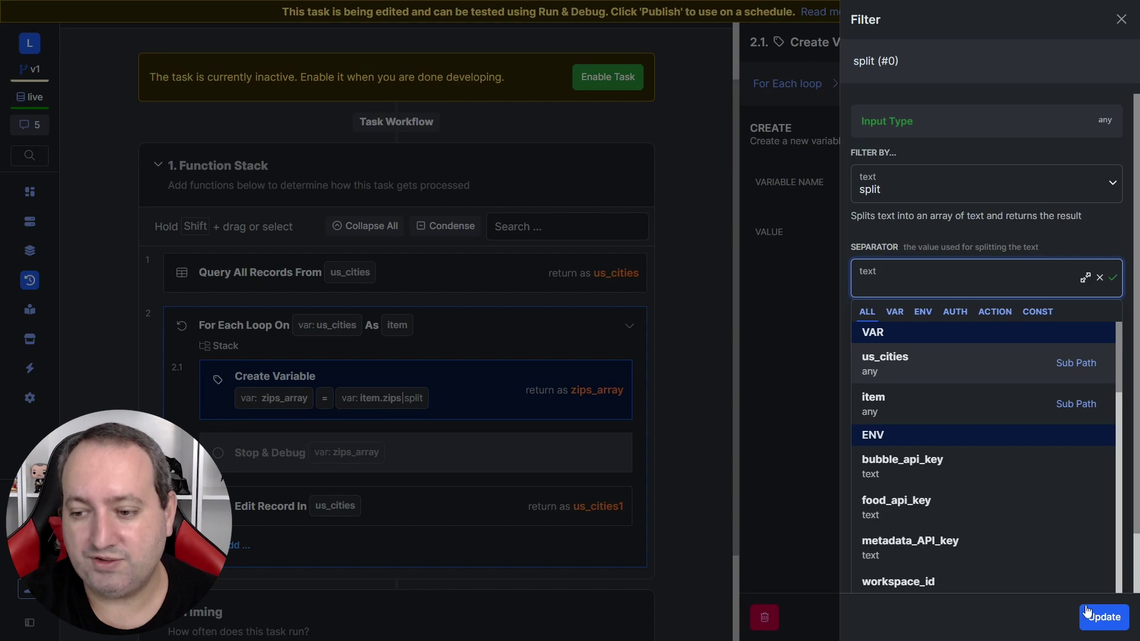
left_click(1098, 620)
left_click(1097, 620)
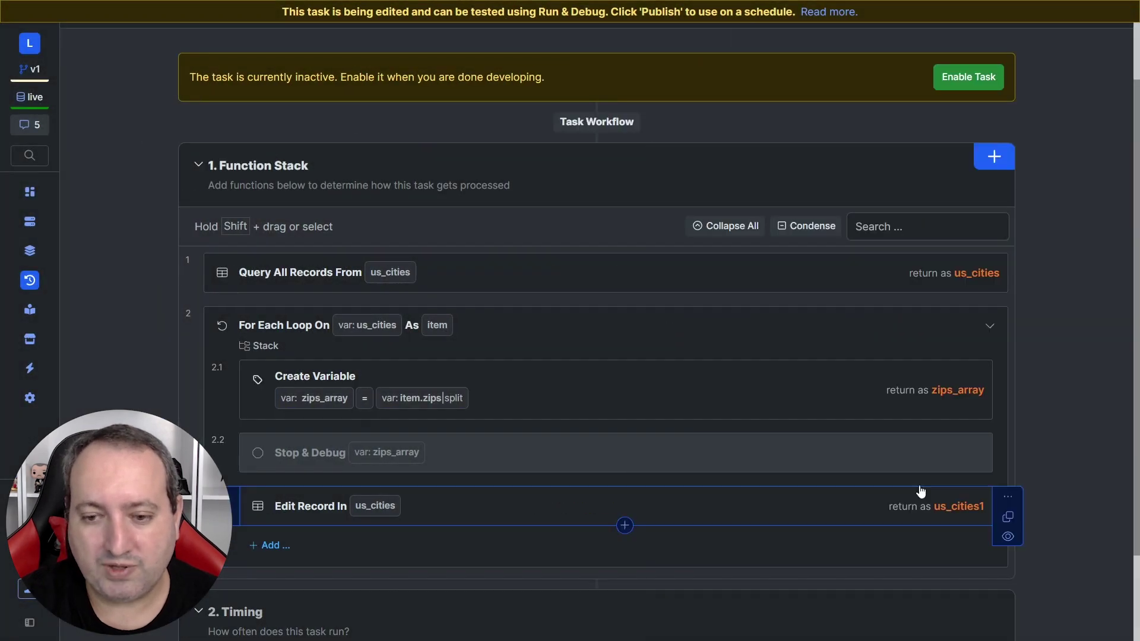
Enable the Stop & Debug function for zips_array and run the array_of_singles_from_text task.
scroll(944, 404, "up", 2)
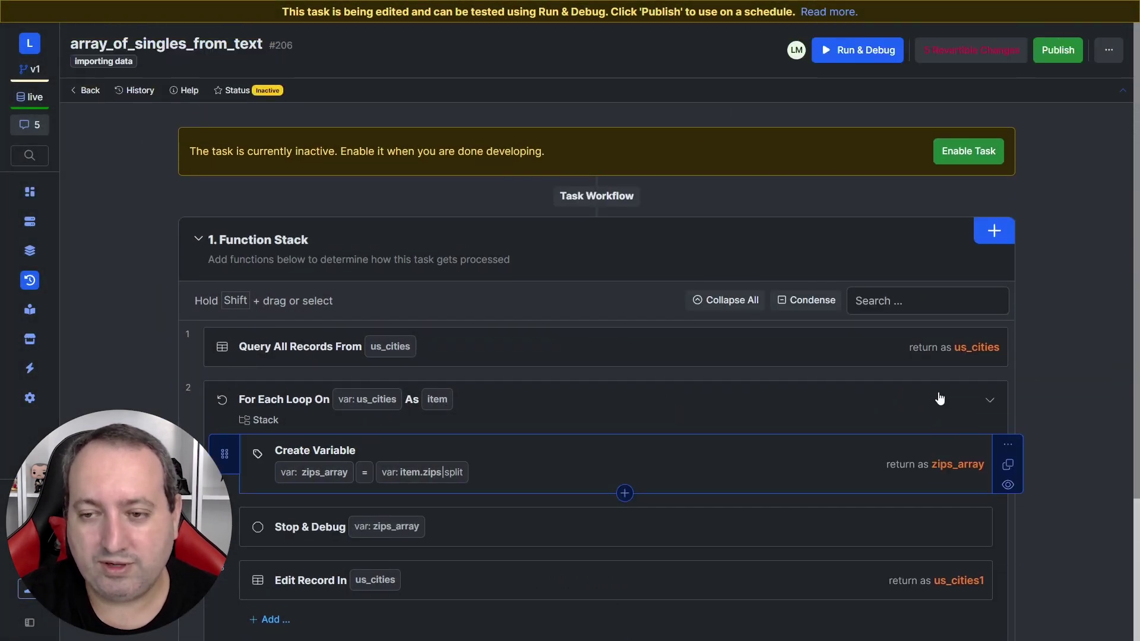
scroll(936, 416, "down", 3)
scroll(950, 339, "up", 3)
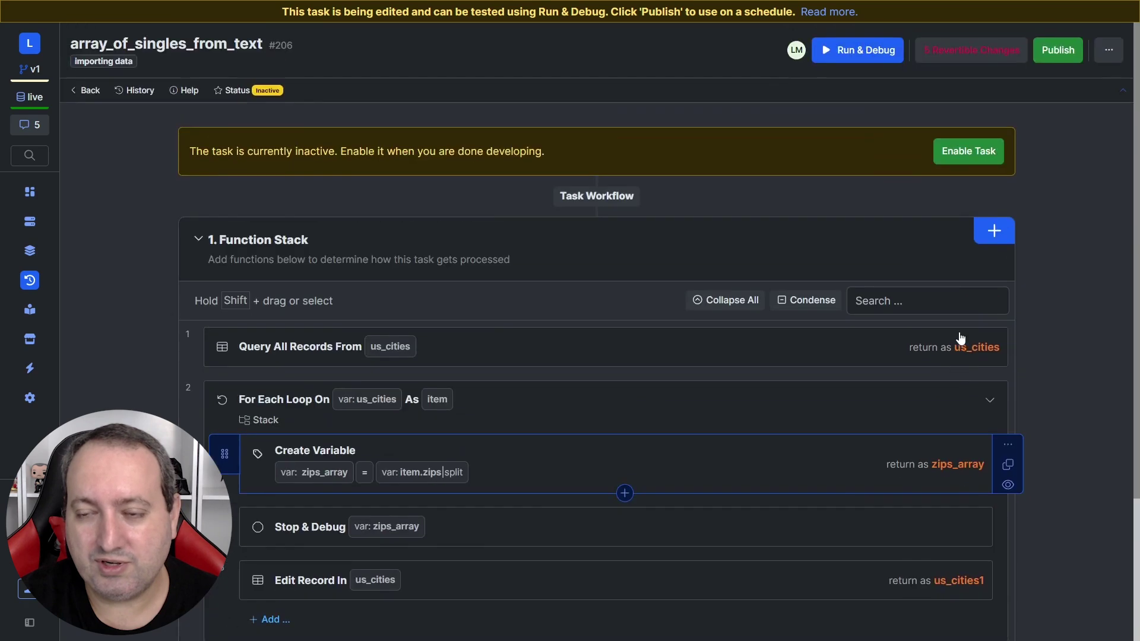
left_click(859, 48)
left_click(975, 618)
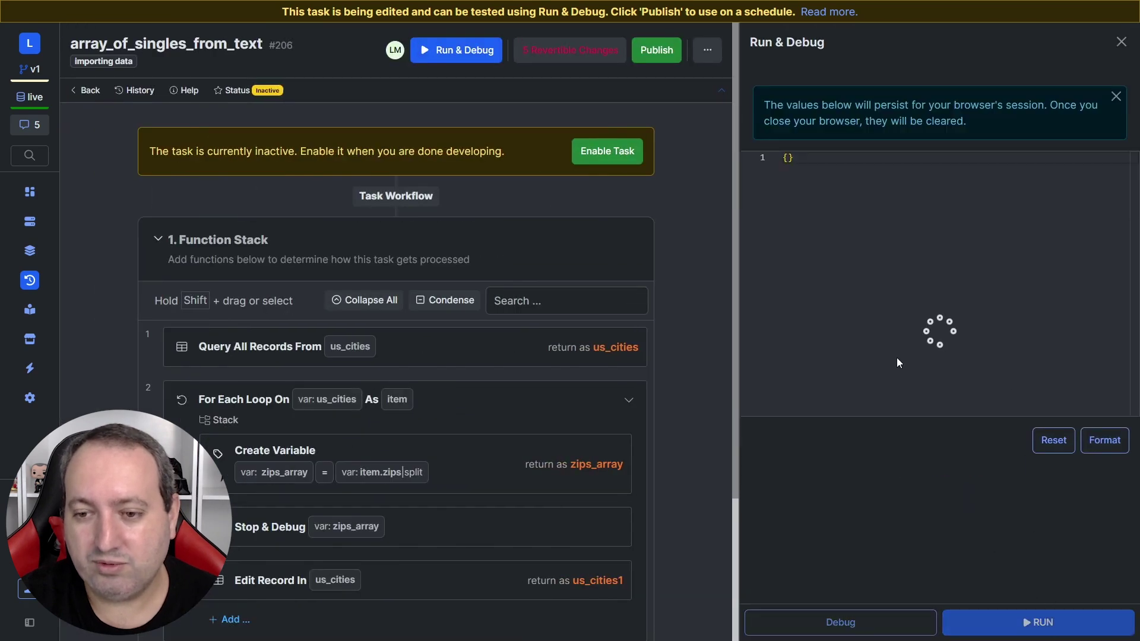
Expand the zips_array debug result and show more of its entries.
left_click(769, 239)
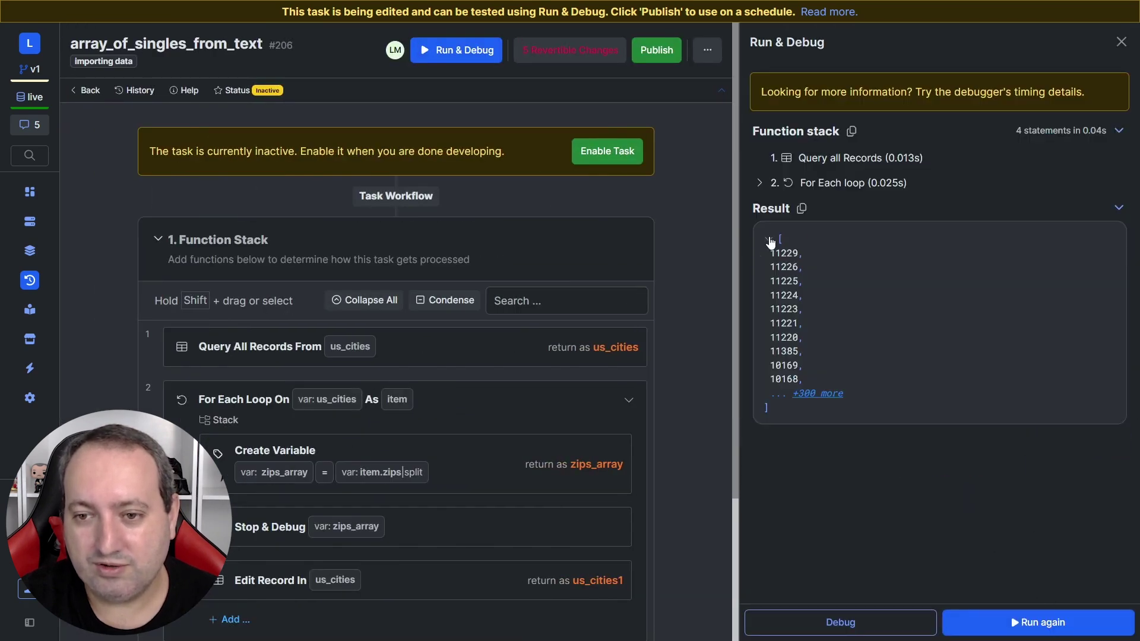
left_click(820, 395)
scroll(891, 386, "down", 2)
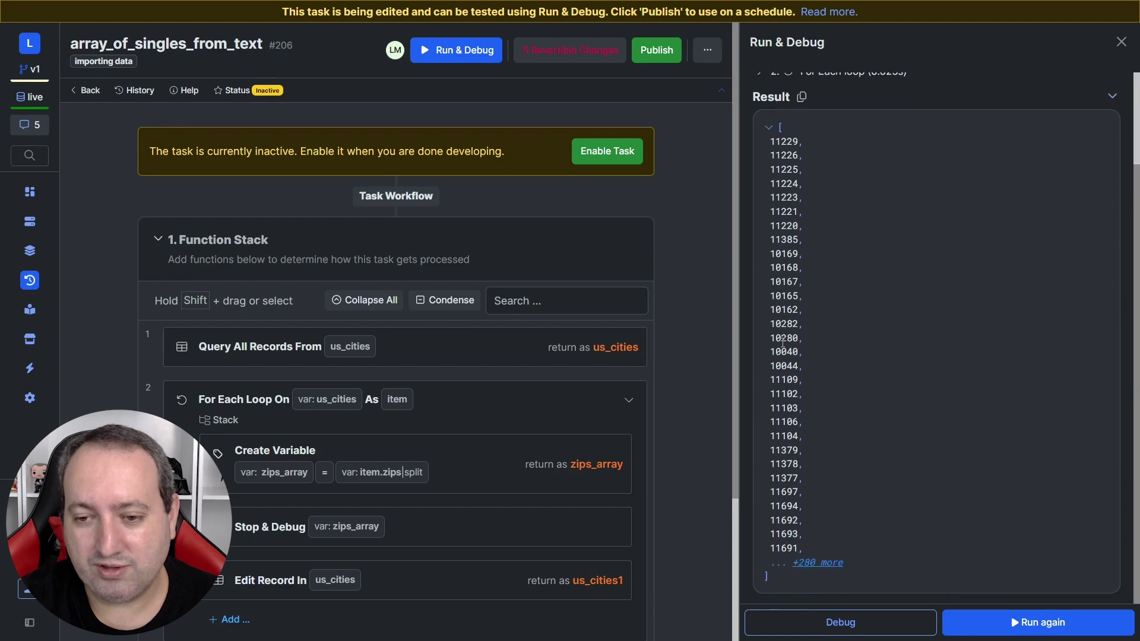
Disable Stop & Debug, check that the Edit Record function maps zips_array to the zips_array variable, and save it.
scroll(650, 404, "down", 3)
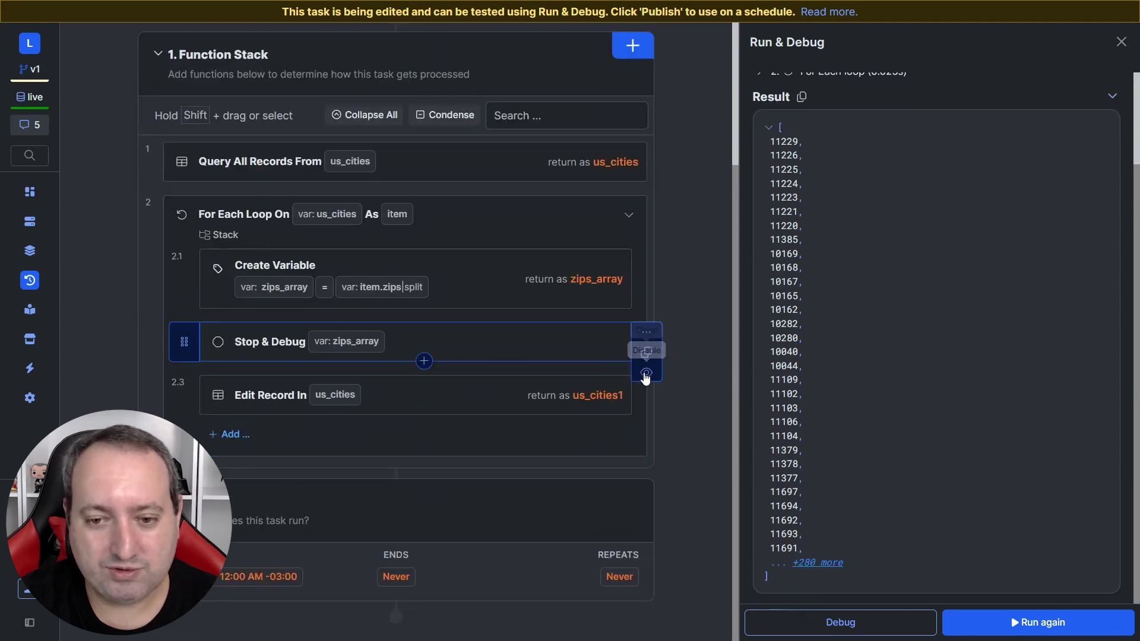
left_click(555, 397)
scroll(535, 379, "down", 12)
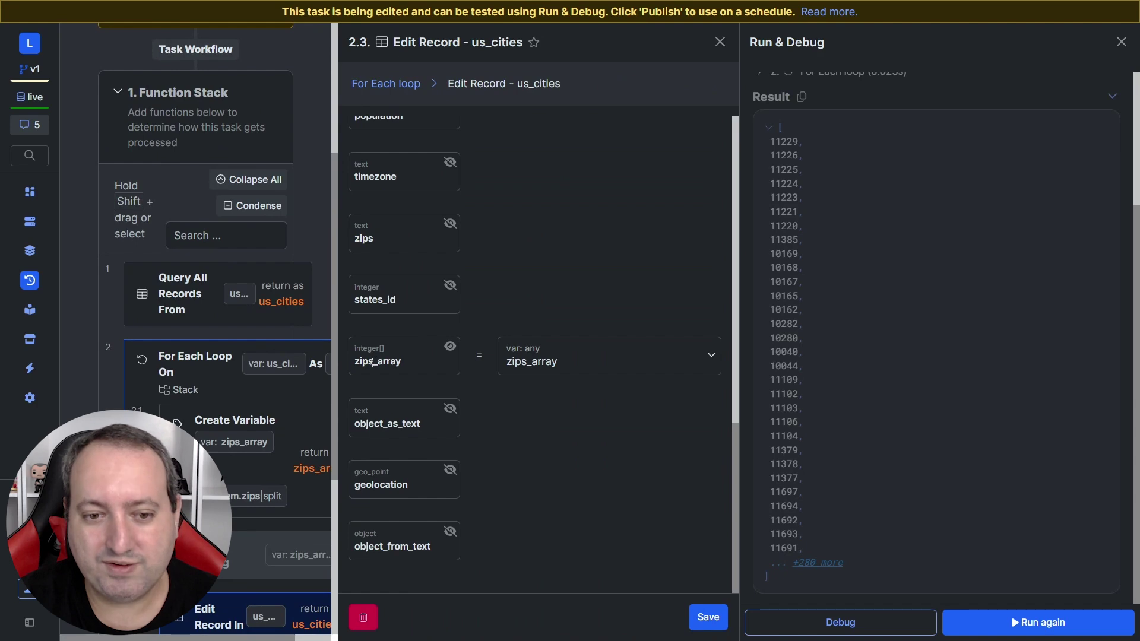
left_click(707, 618)
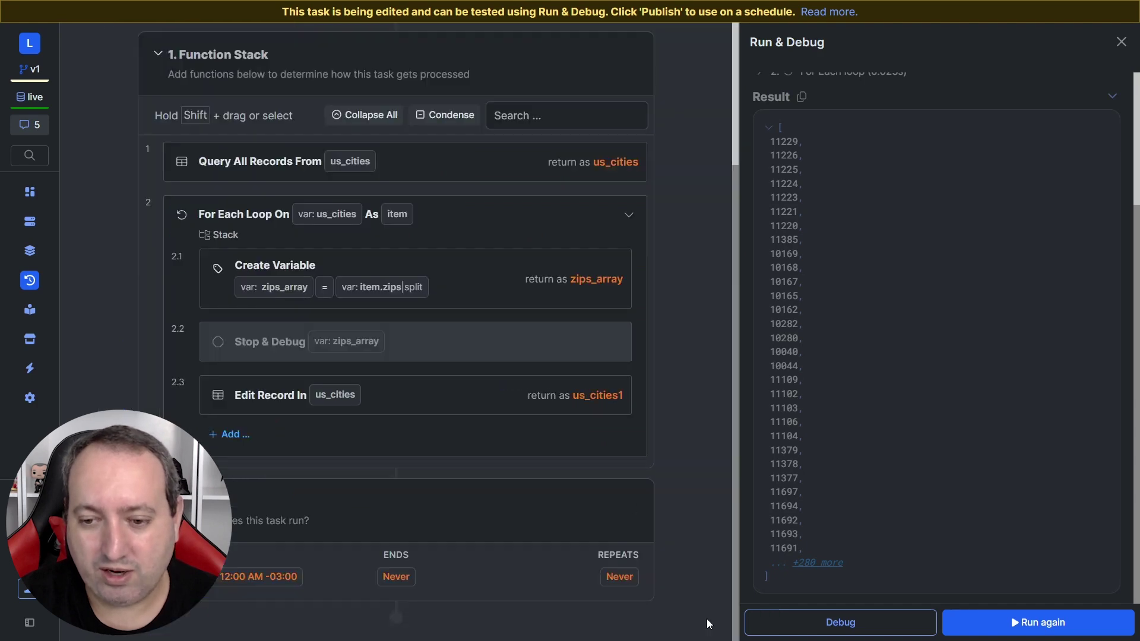
Run the task again and check the first record's zips_array list in the refreshed us_cities table.
left_click(1038, 623)
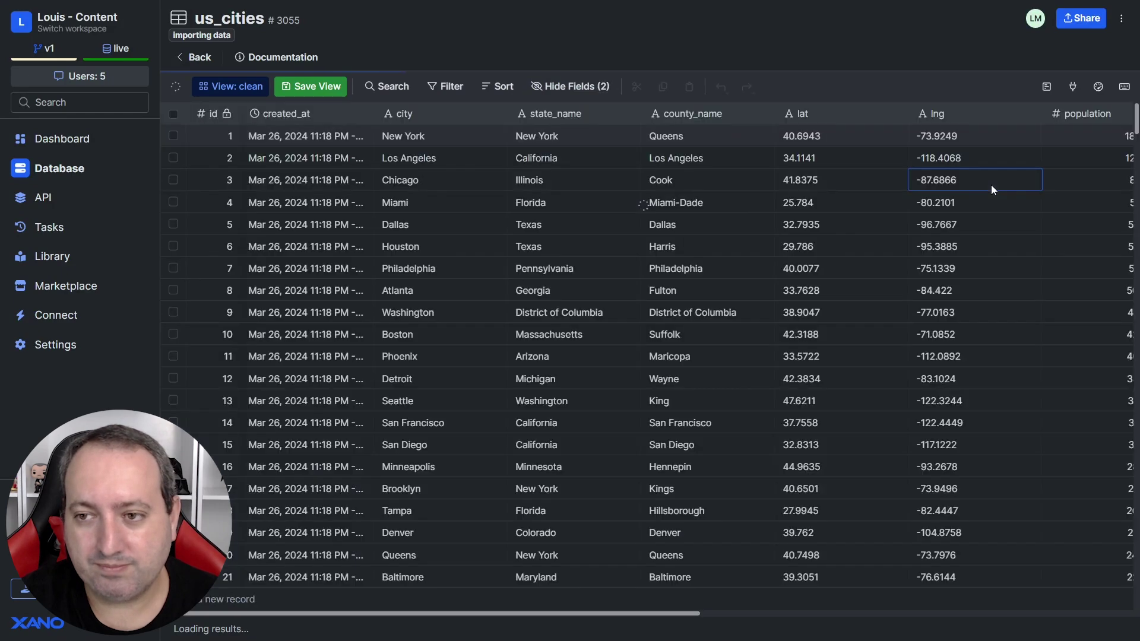
scroll(992, 184, "right", 10)
left_click(986, 135)
left_click(985, 134)
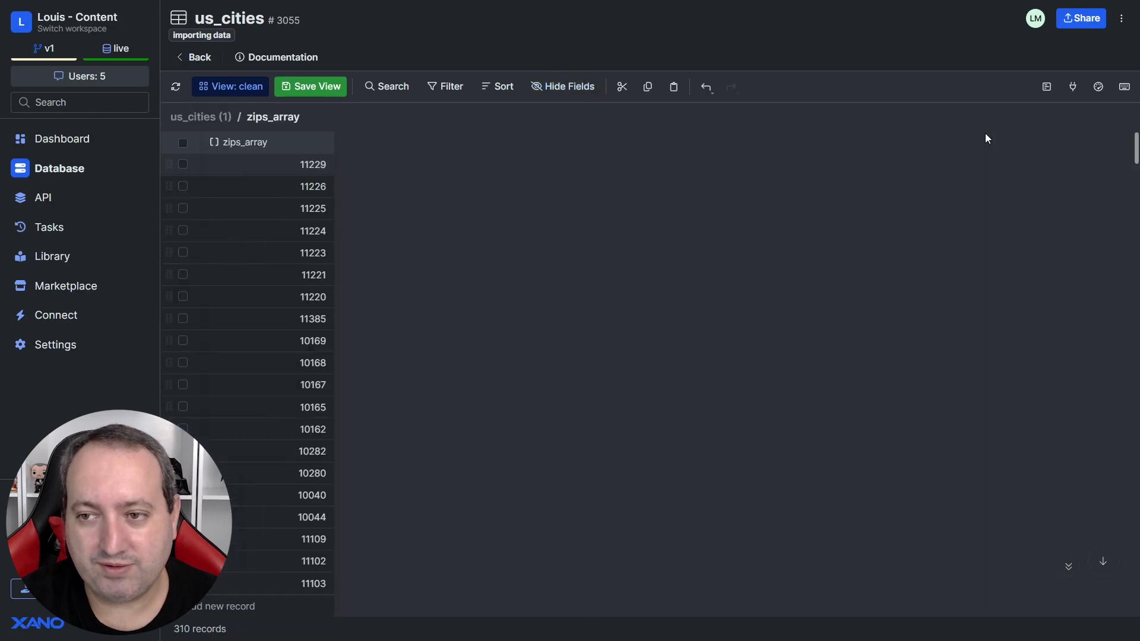
scroll(246, 269, "down", 10)
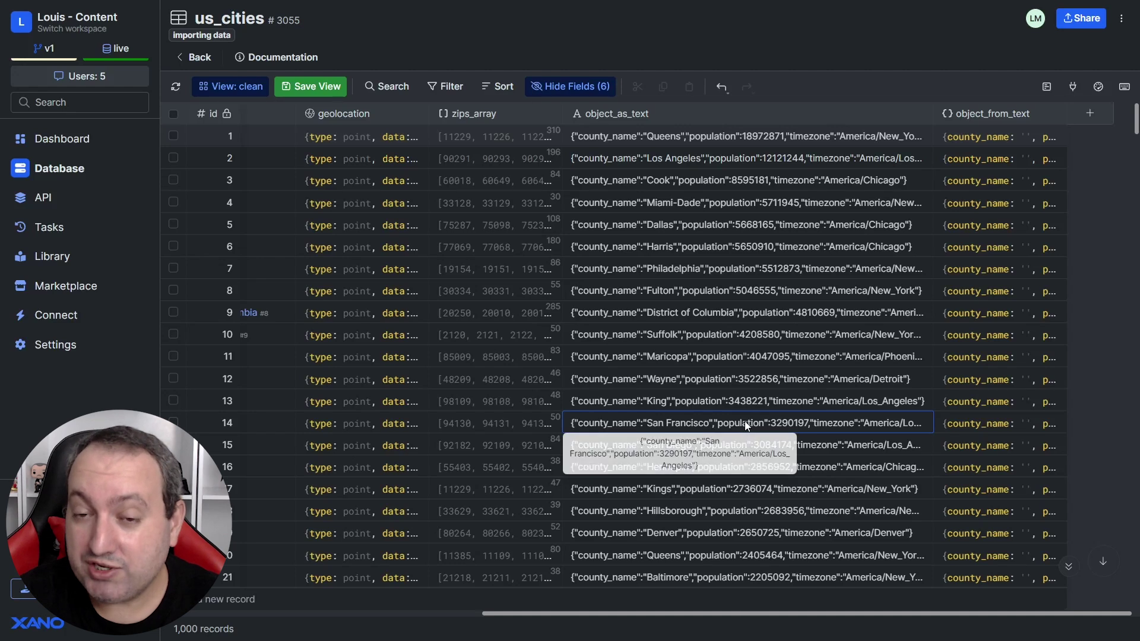
Examine the first record's object_as_text value and the sub-fields of its object_from_text object.
double_click(717, 137)
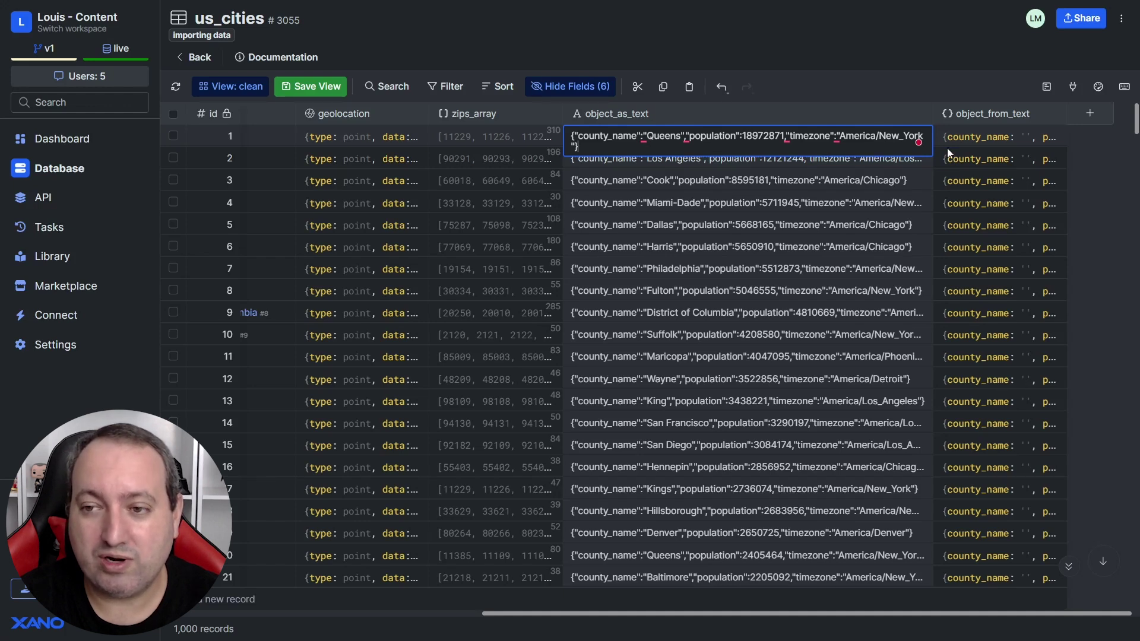
left_click(993, 140)
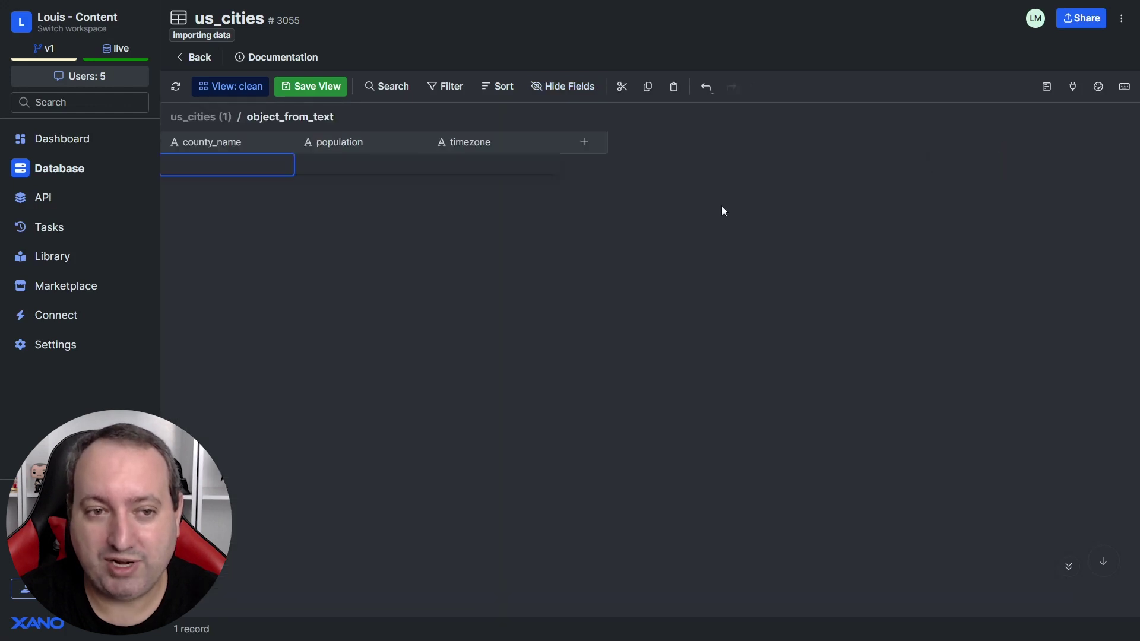
left_click(218, 117)
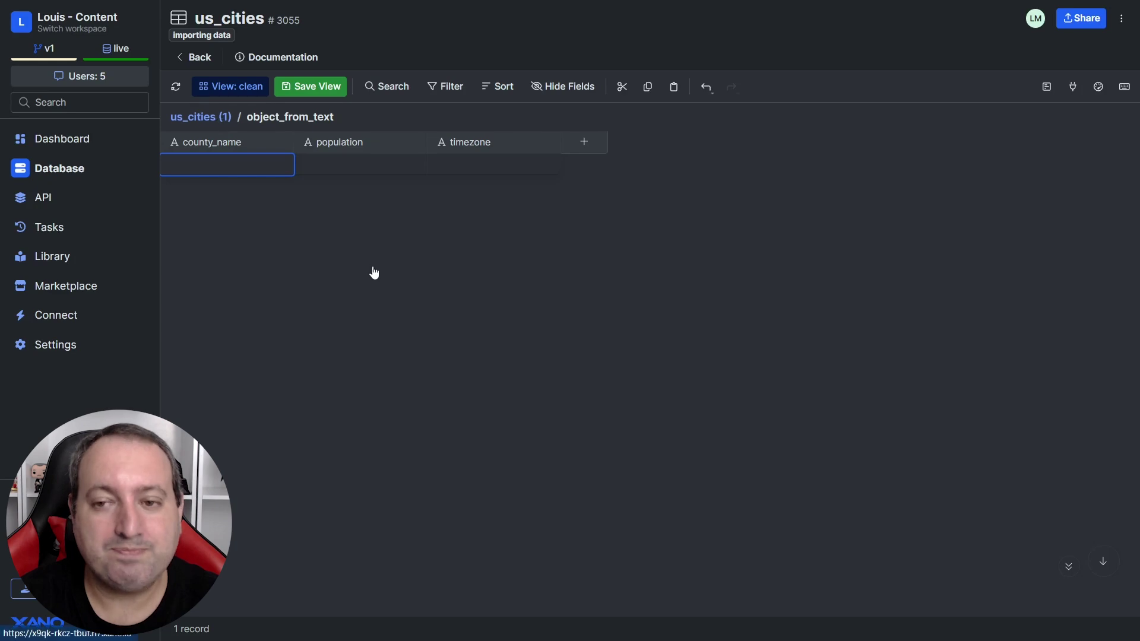
left_click_drag(649, 615, 931, 614)
left_click(1006, 139)
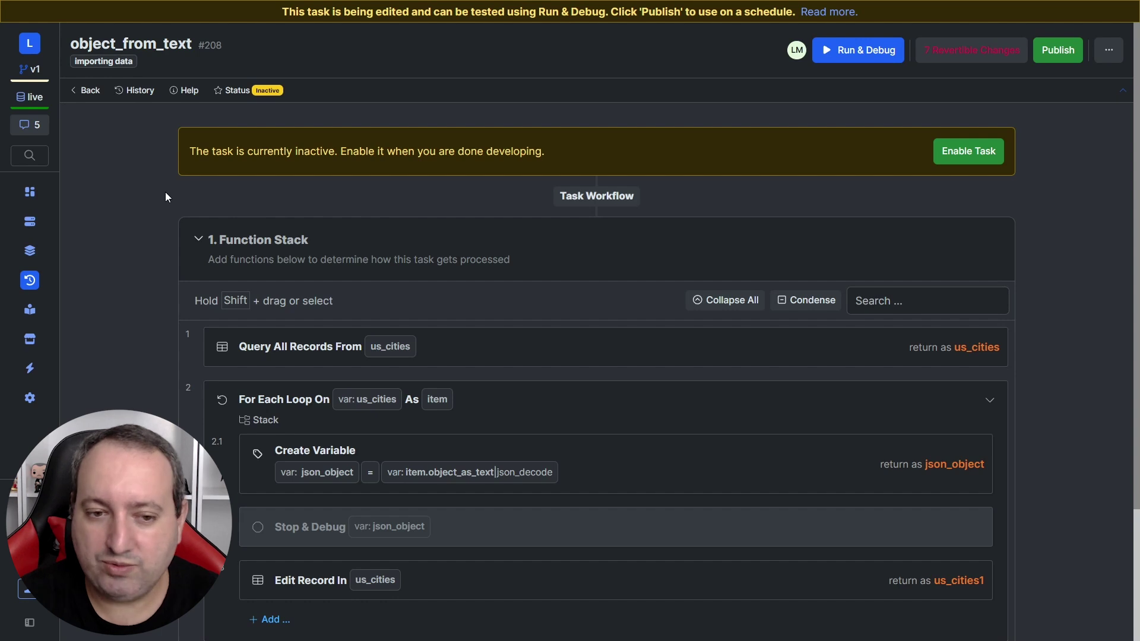
Review the json_object variable's json_decode filter on item.object_as_text, and enable the Stop & Debug function in the loop.
scroll(357, 347, "down", 1)
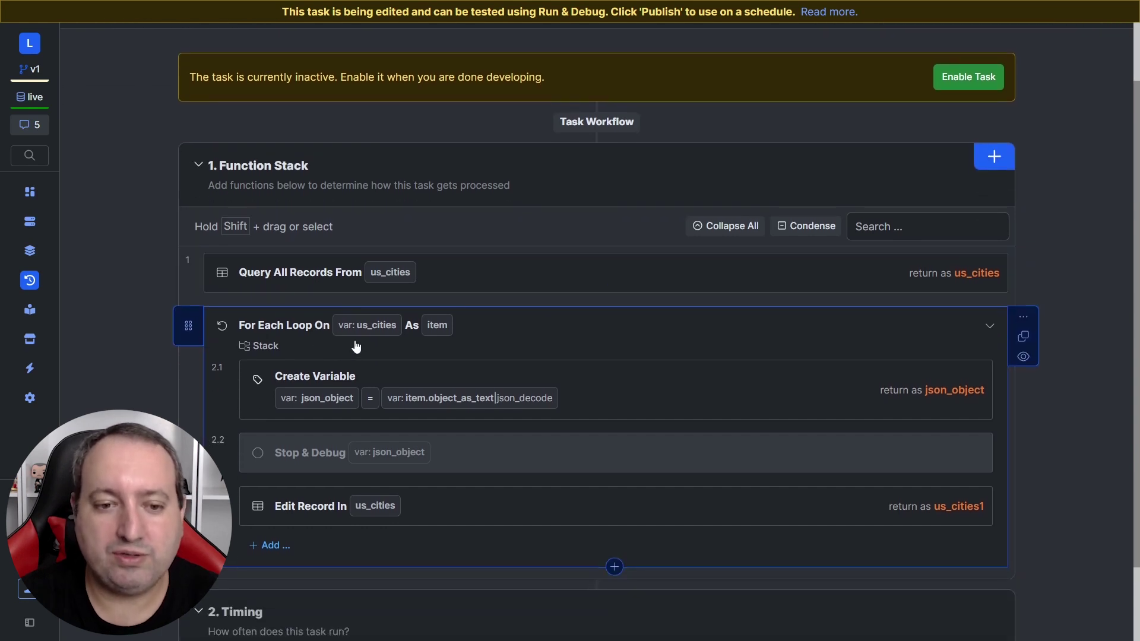
left_click(634, 393)
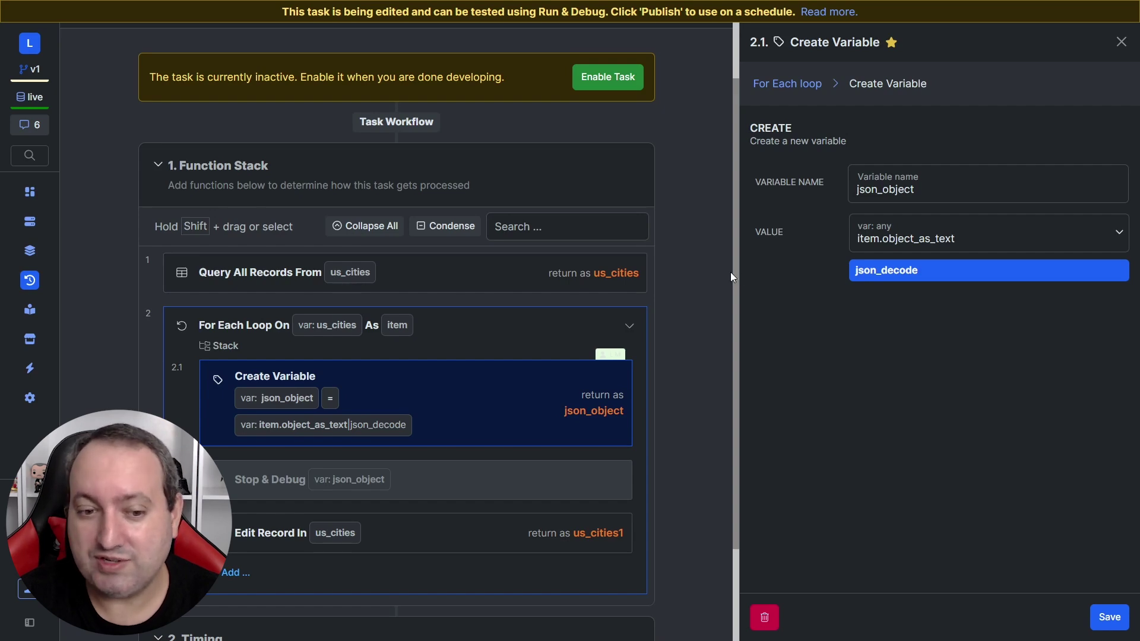
scroll(649, 313, "down", 2)
left_click(645, 394)
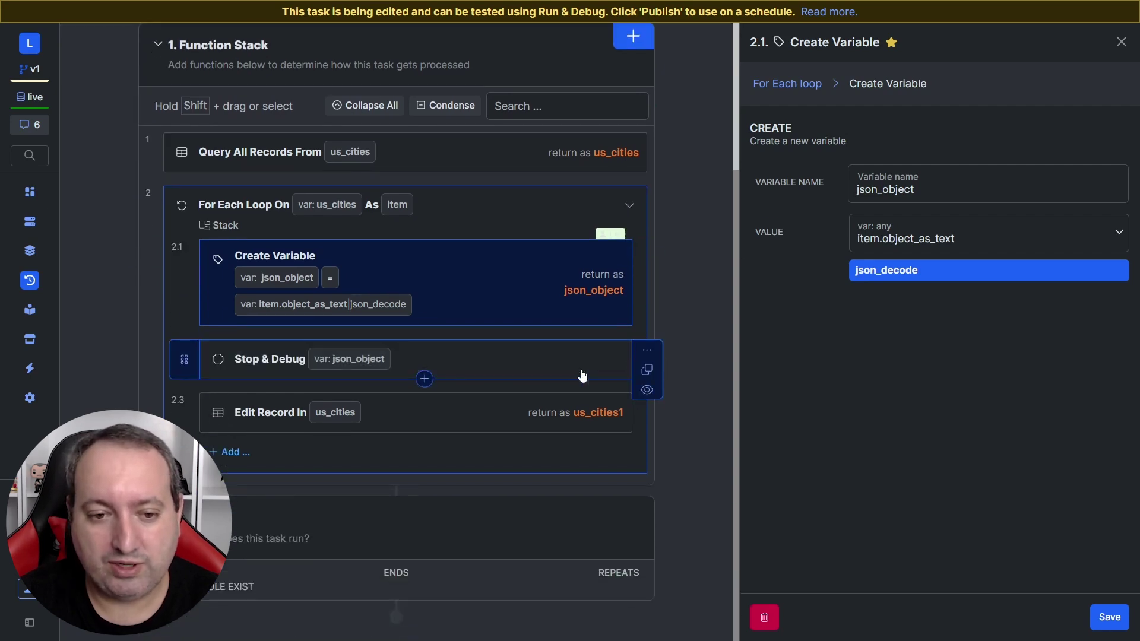
left_click(1110, 617)
Run the object_from_text task in debug and expand the json_object result.
scroll(913, 146, "up", 3)
left_click(860, 50)
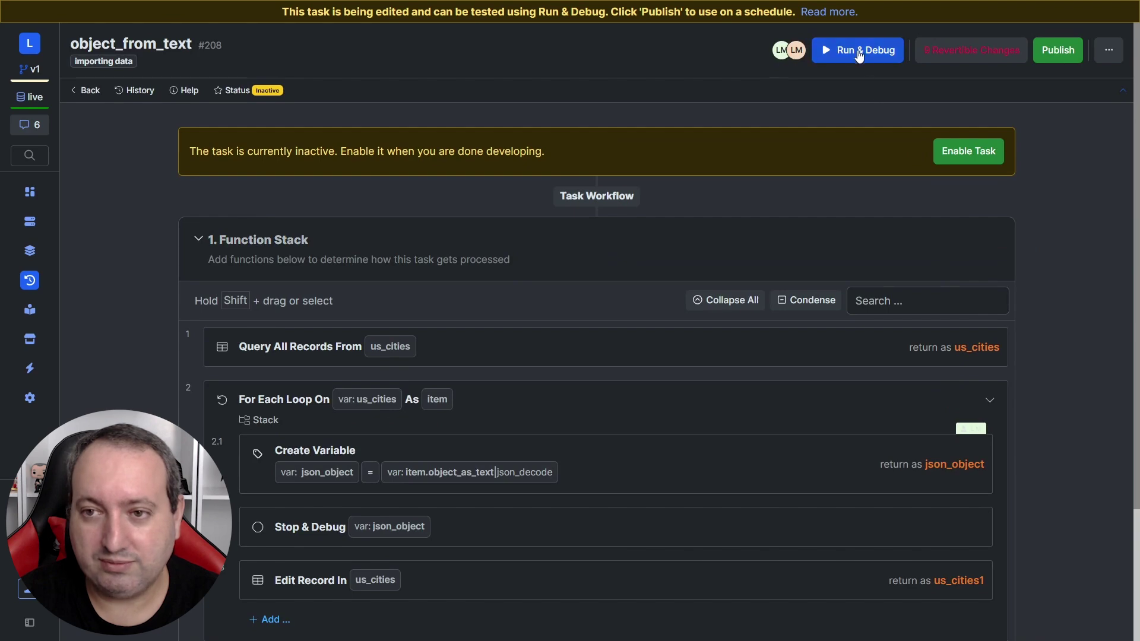
left_click(1021, 619)
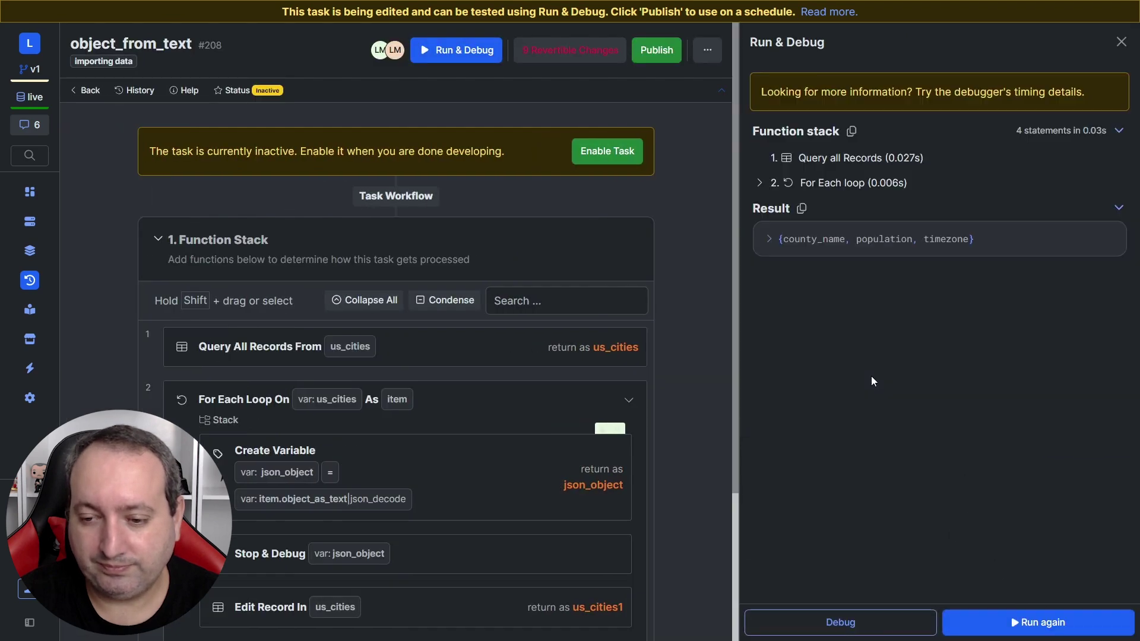
left_click(770, 240)
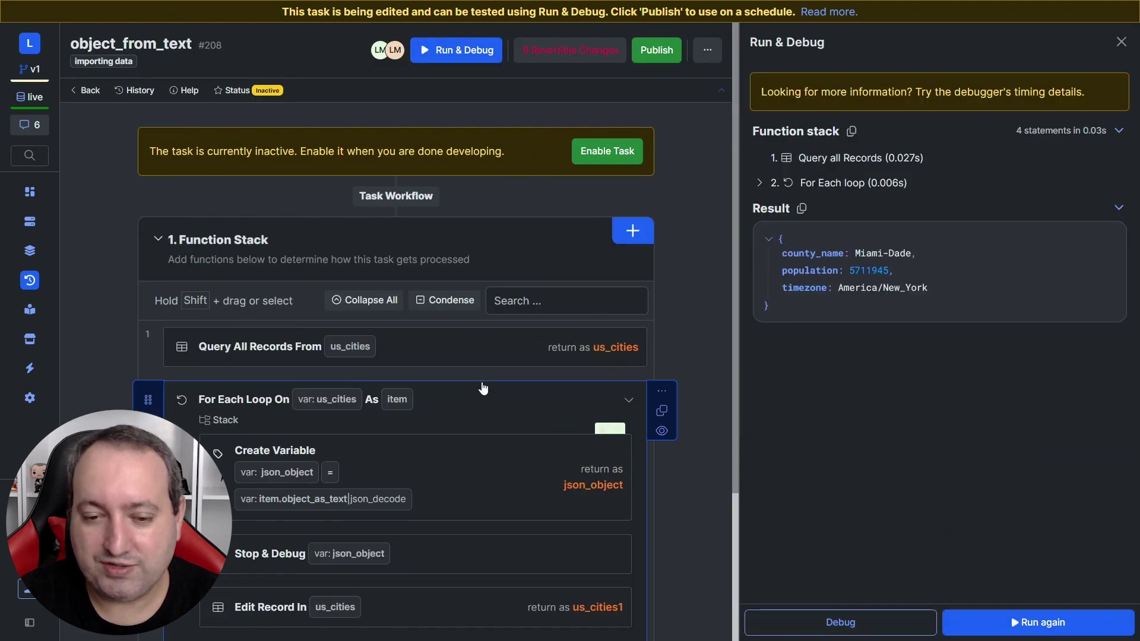
Disable Stop & Debug, and review and save the us_cities Edit Record function in the loop.
scroll(493, 386, "down", 3)
left_click(646, 390)
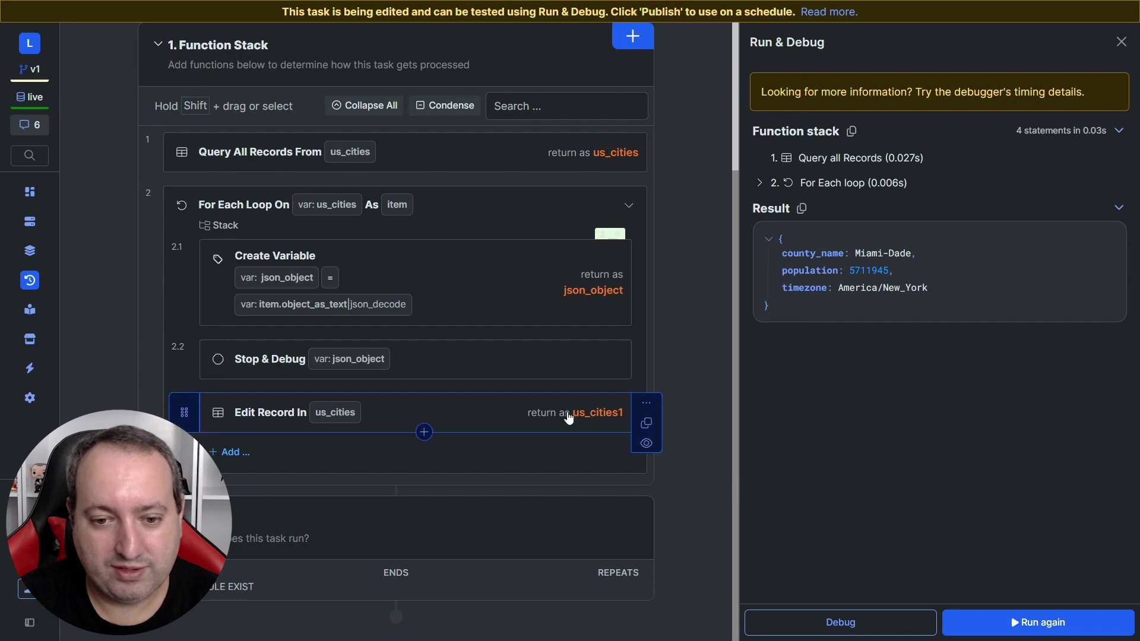
left_click(570, 414)
scroll(587, 359, "down", 10)
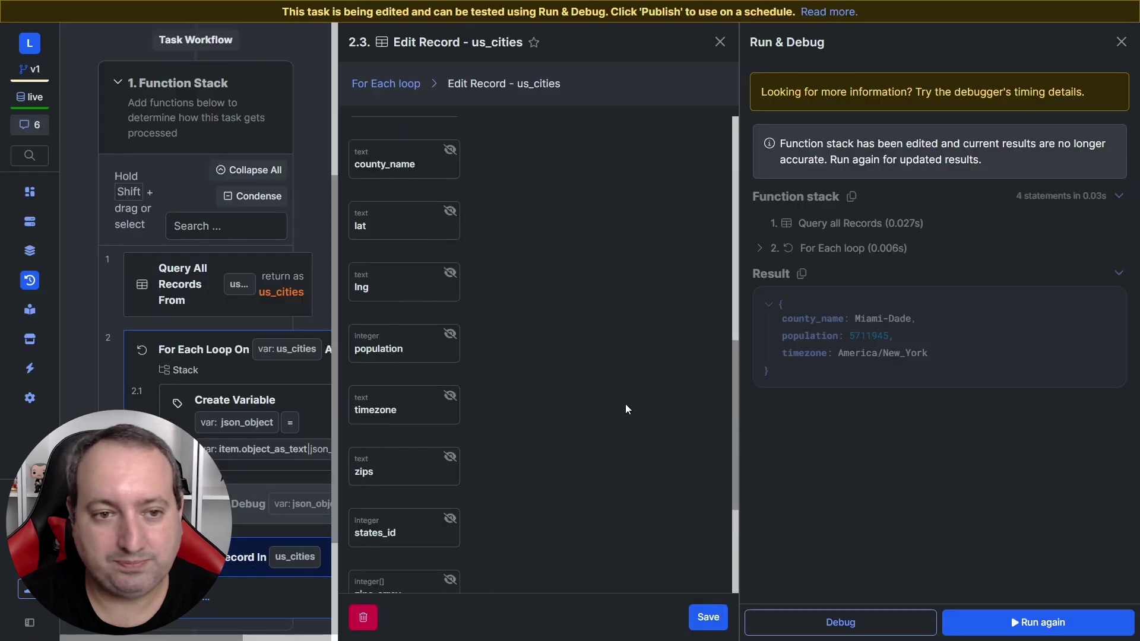
left_click(709, 617)
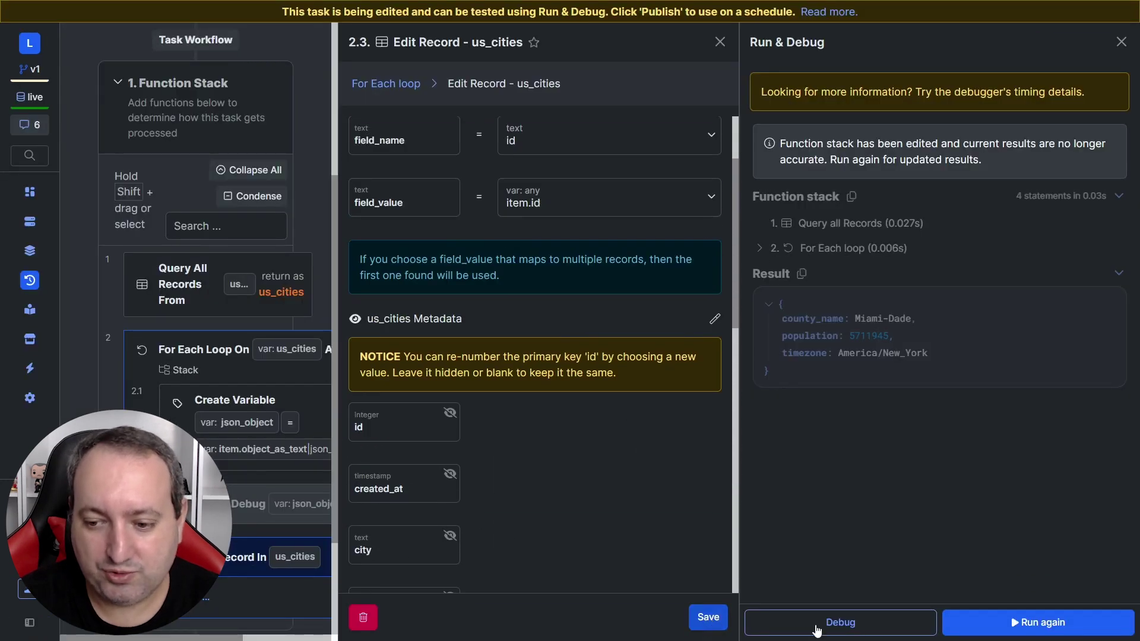
Run the task again and check the first record's object_from_text sub-fields after refreshing us_cities.
left_click(1034, 614)
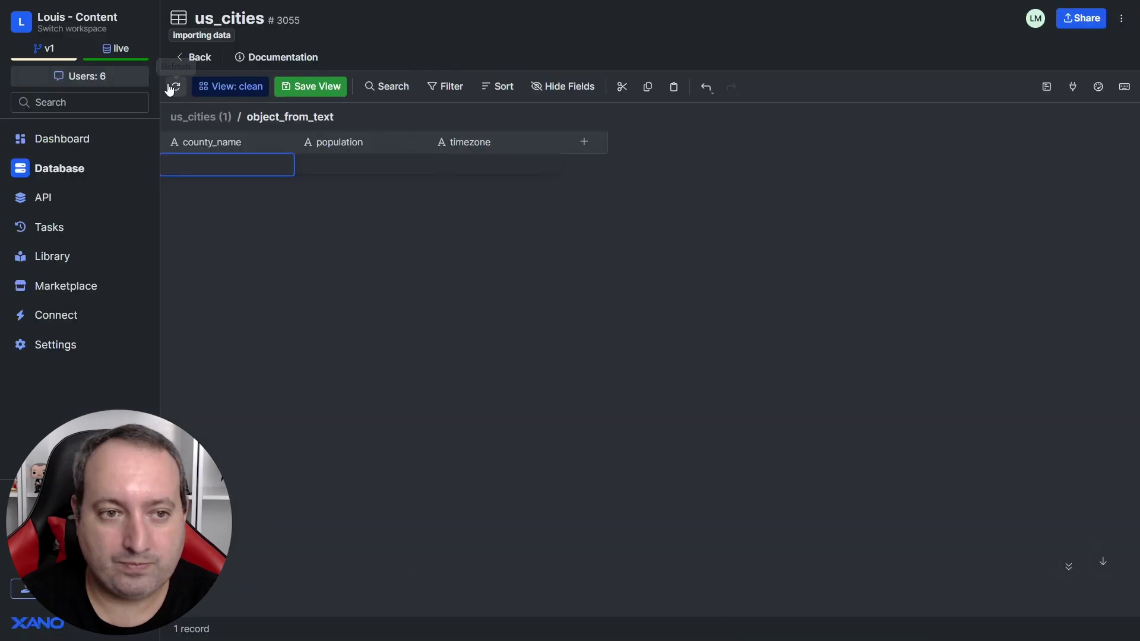
left_click(173, 87)
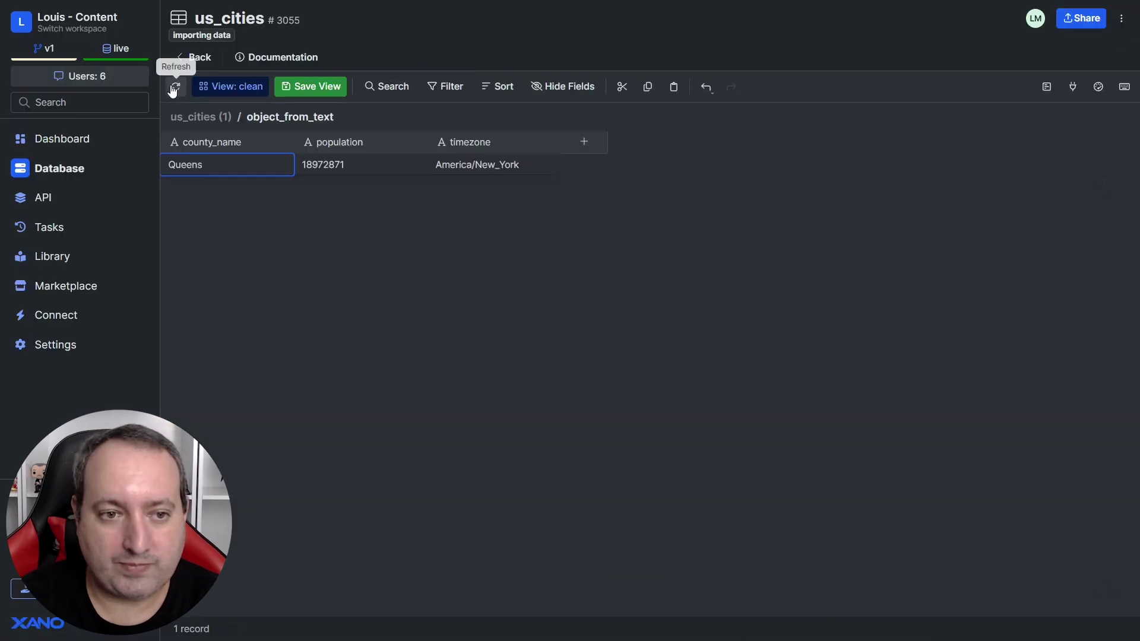
left_click(212, 117)
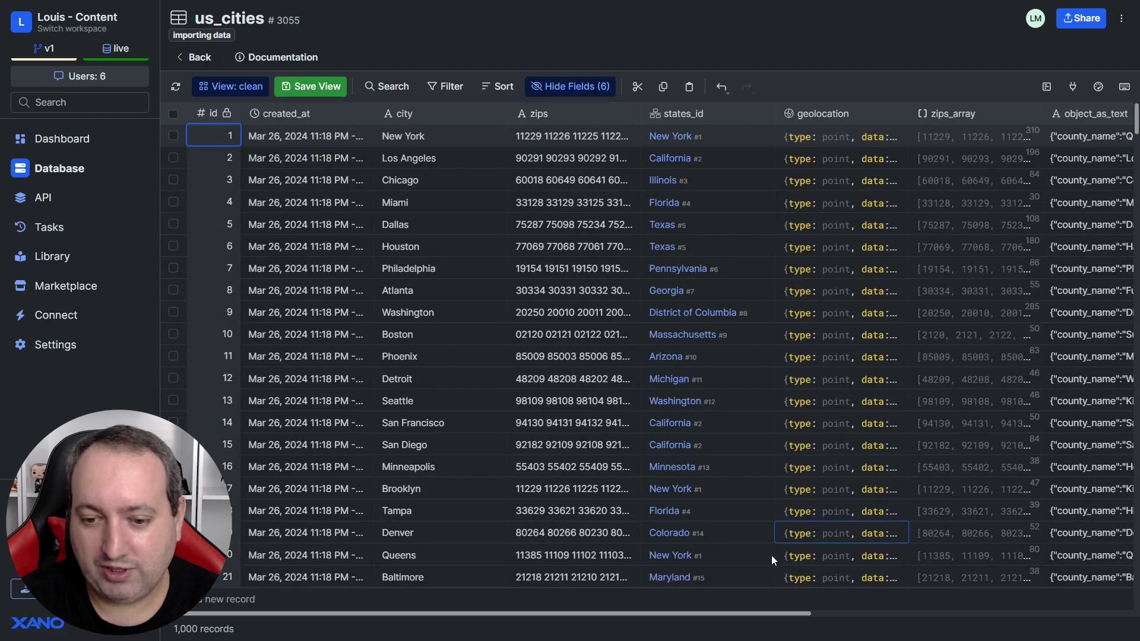
Examine the second us_cities record's object_from_text sub-fields and return to the table.
left_click_drag(740, 612, 968, 614)
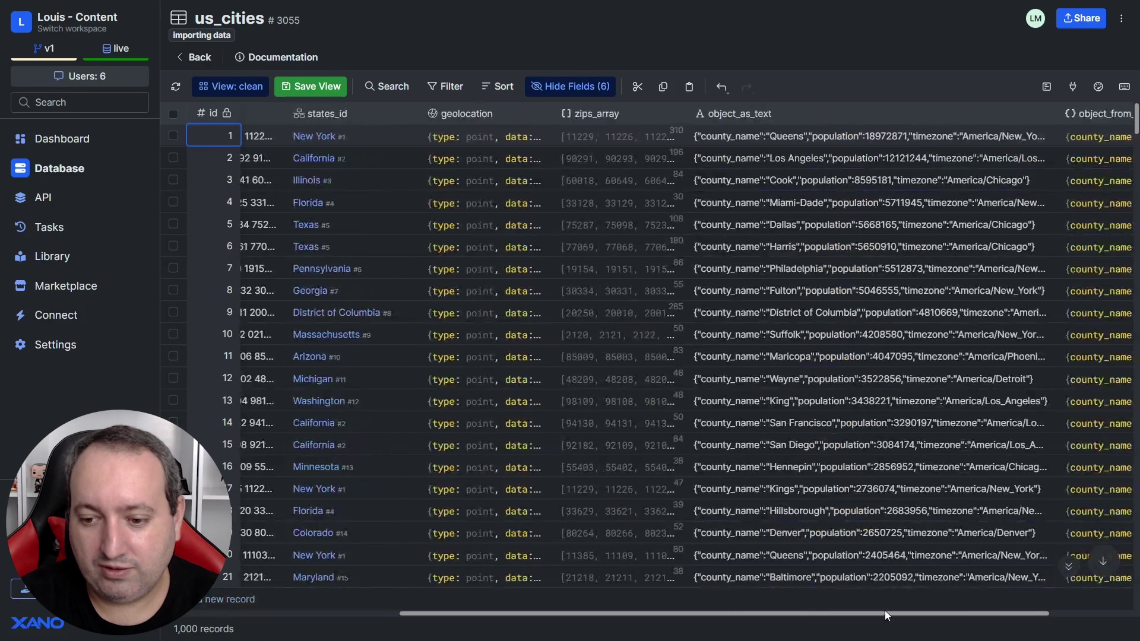
left_click_drag(885, 610, 1038, 613)
left_click(1025, 159)
left_click(1025, 159)
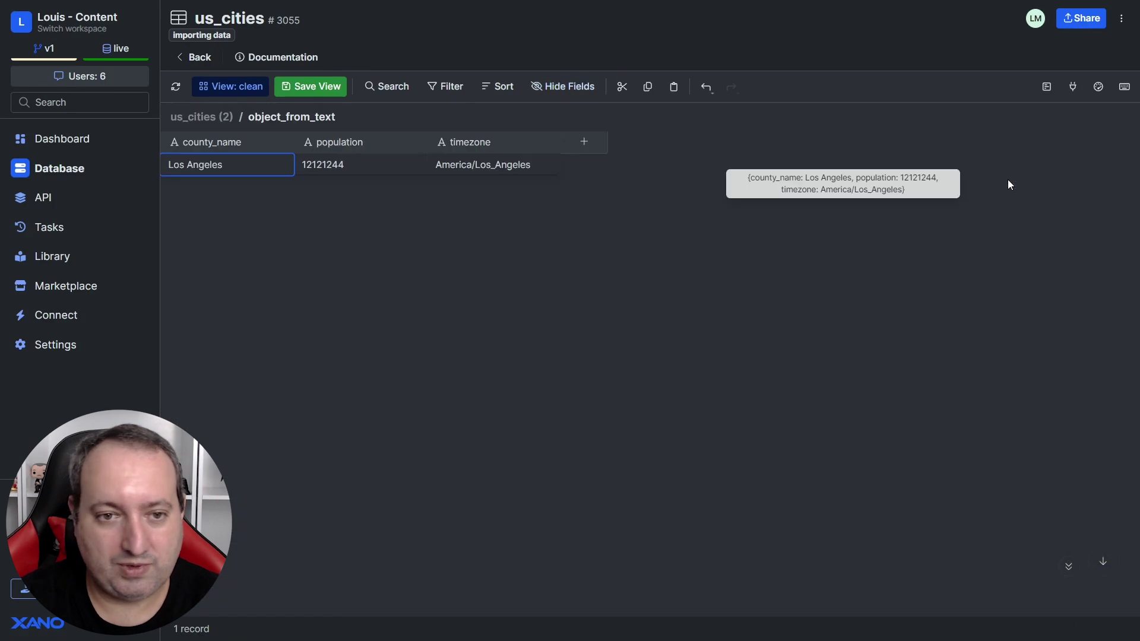
left_click(196, 57)
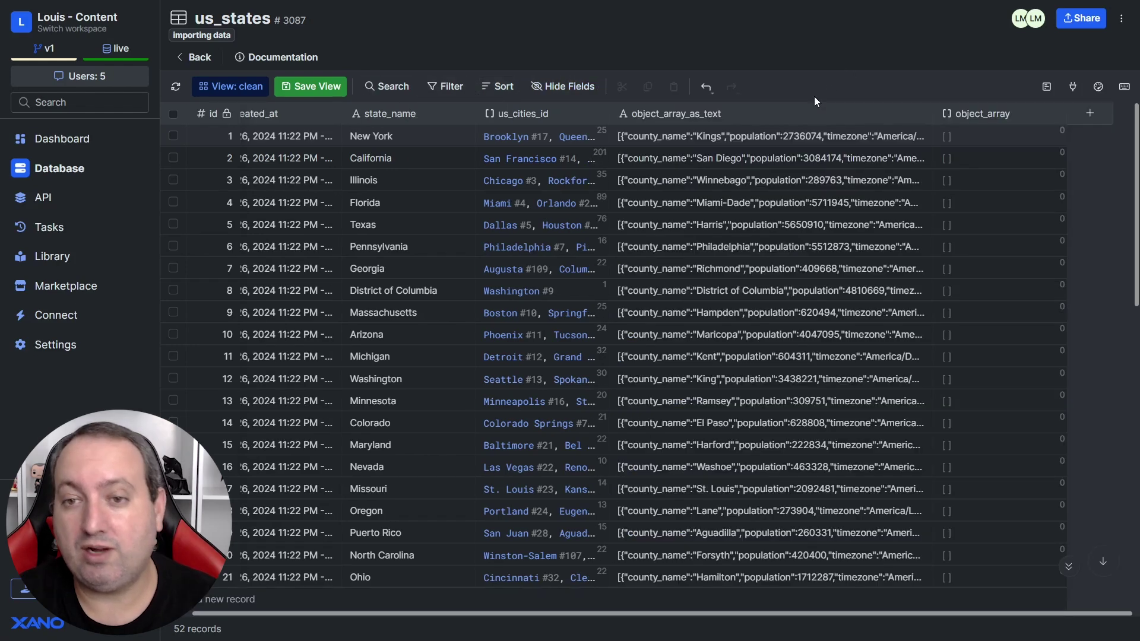
Examine the object_array_as_text values of the first us_states records, and open New York's object_array field.
left_click(774, 143)
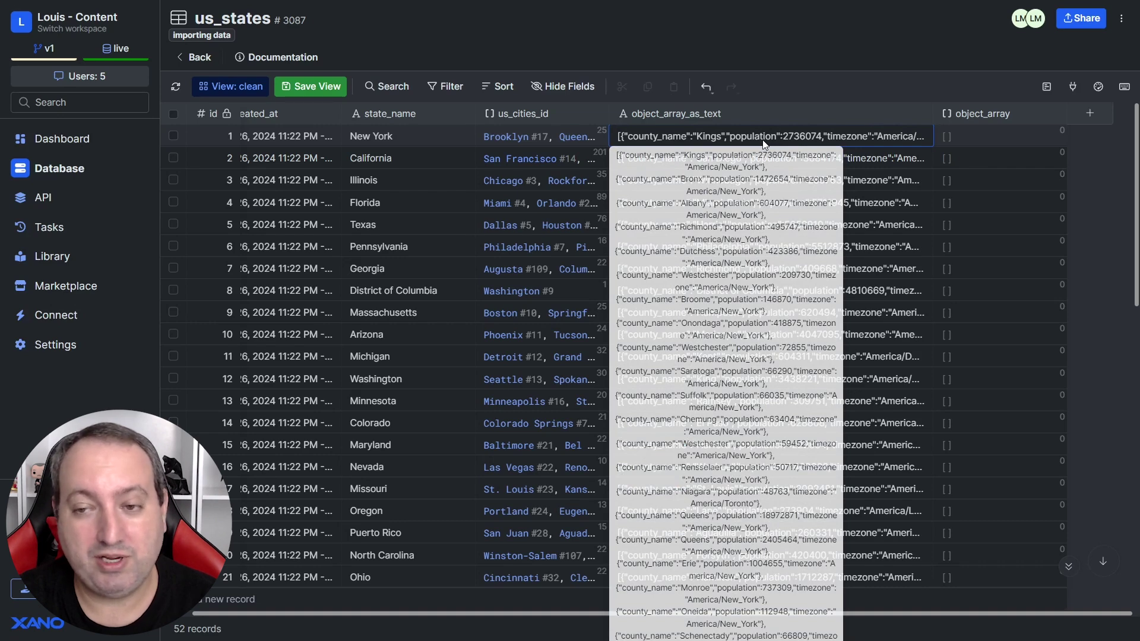
left_click(848, 159)
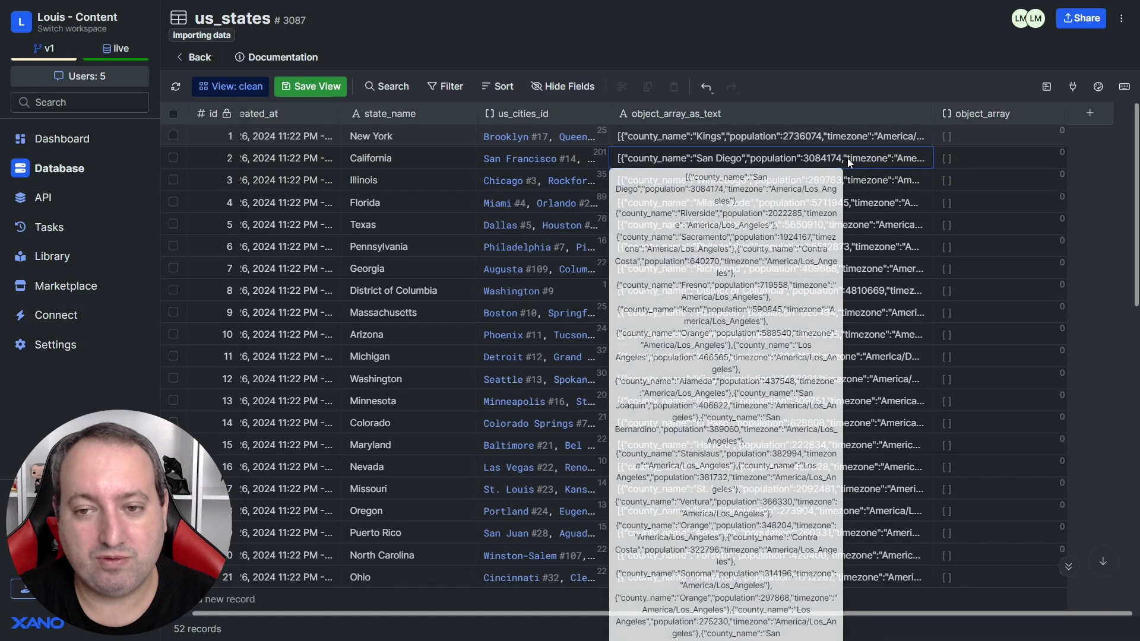
left_click(861, 177)
left_click(707, 138)
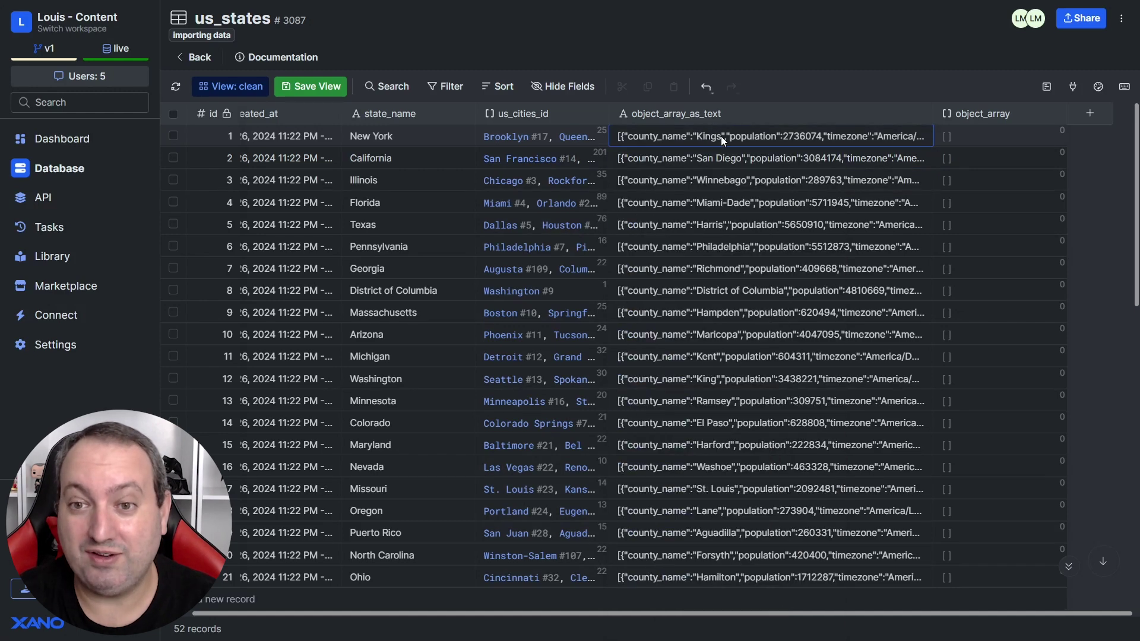
left_click(984, 141)
left_click(985, 139)
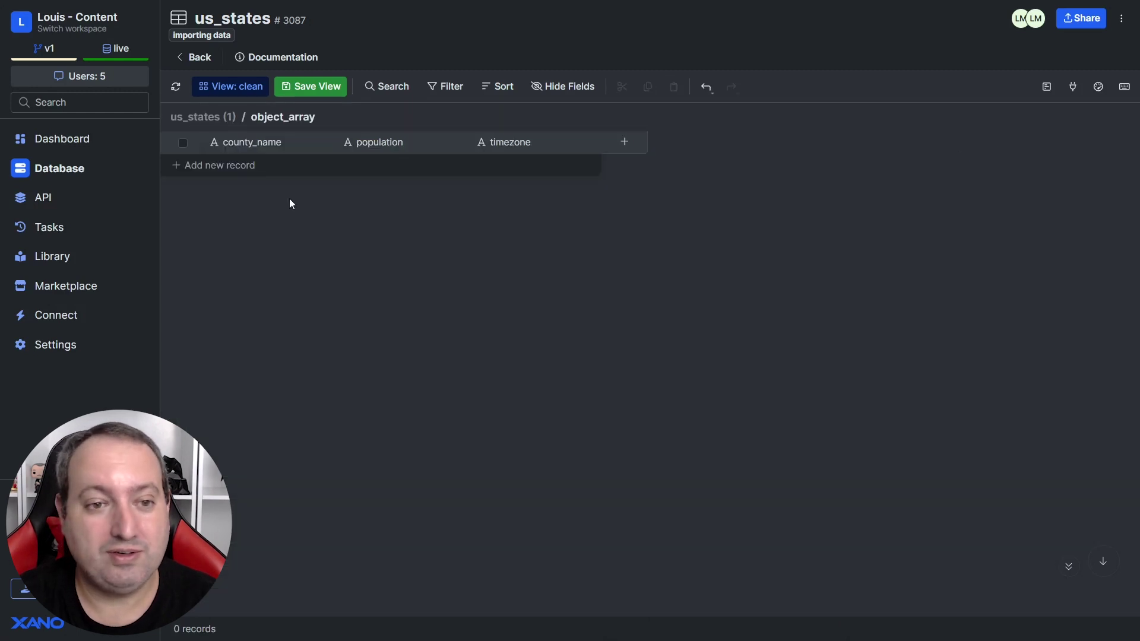
Add two blank records to New York's object_array and delete them both.
left_click(229, 176)
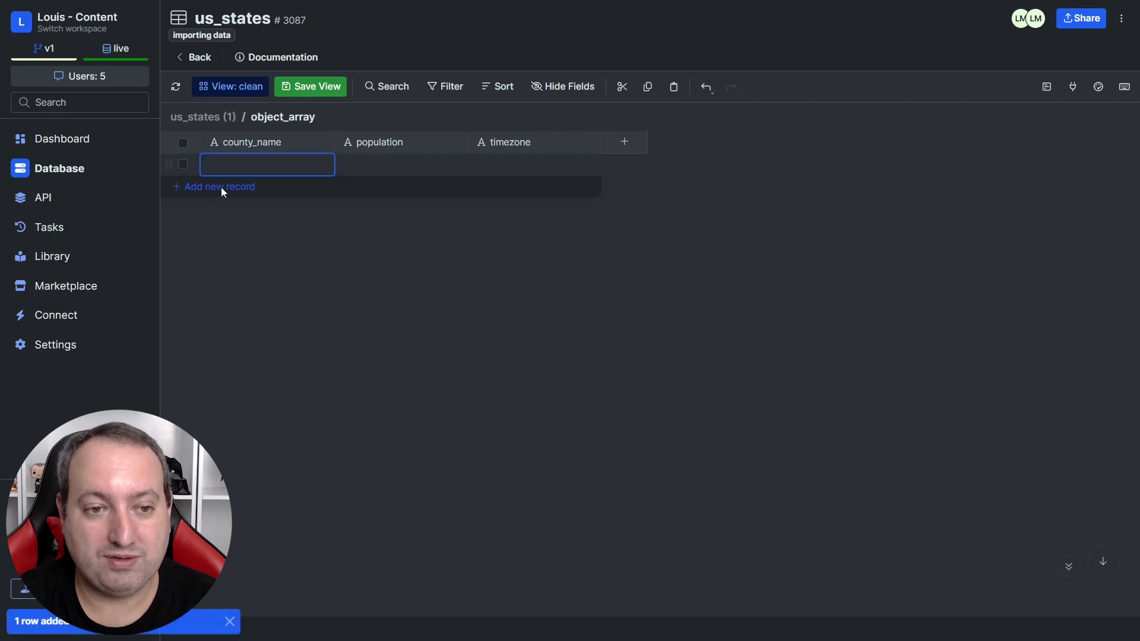
left_click(221, 186)
left_click(182, 186)
left_click(183, 164)
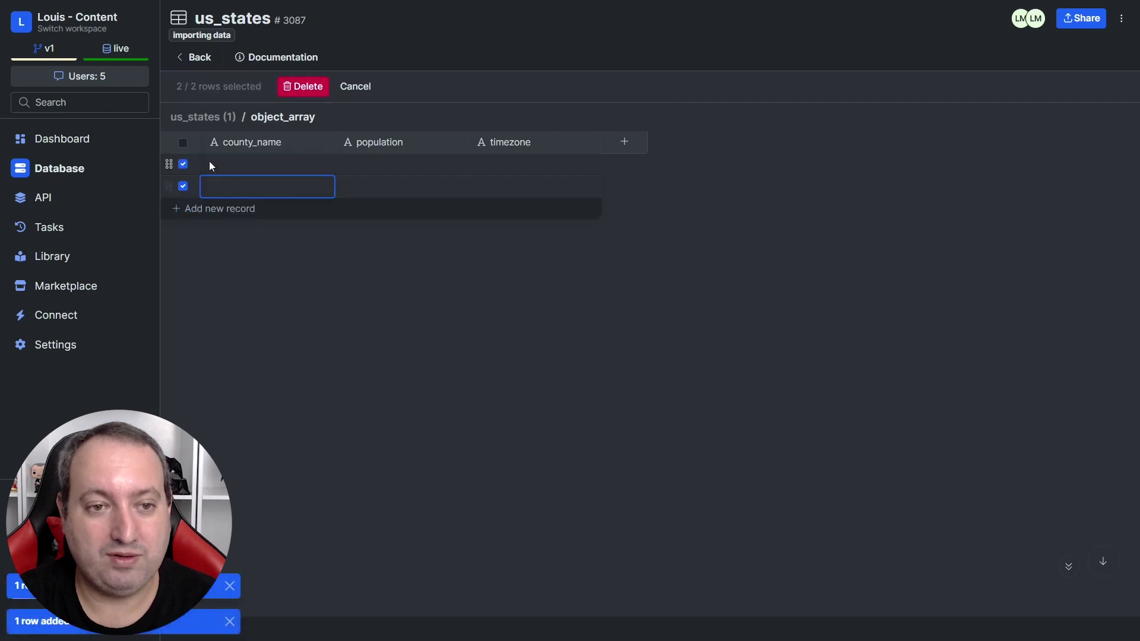
left_click(303, 87)
left_click(699, 115)
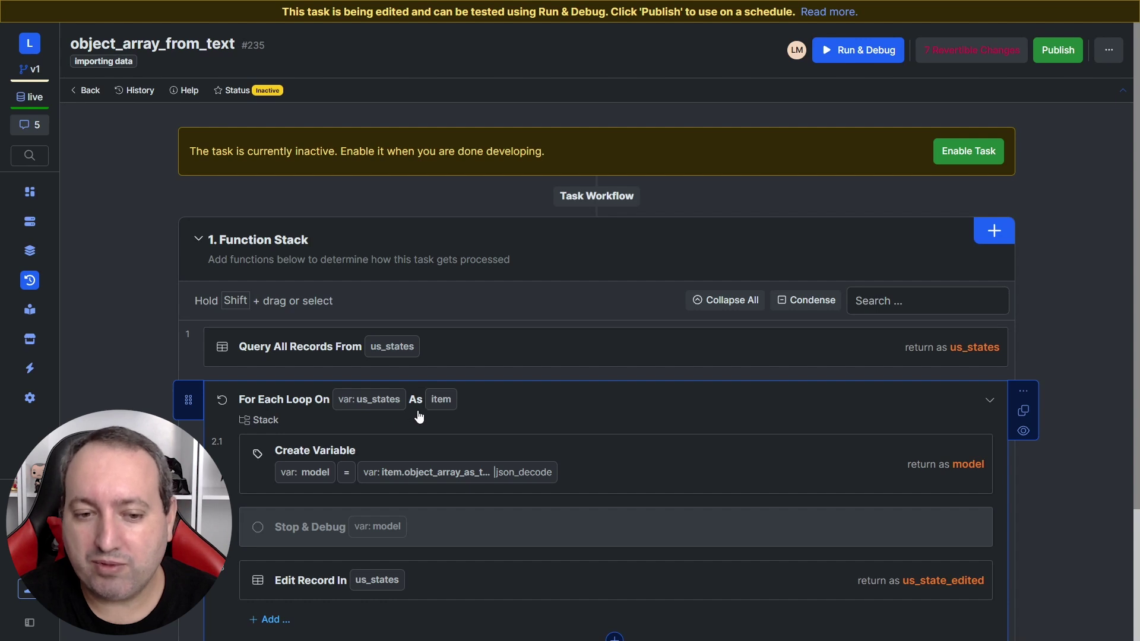
Check that object_array maps to the json-decoded model variable in the object_array_from_text task, and enable Stop & Debug.
scroll(419, 417, "down", 3)
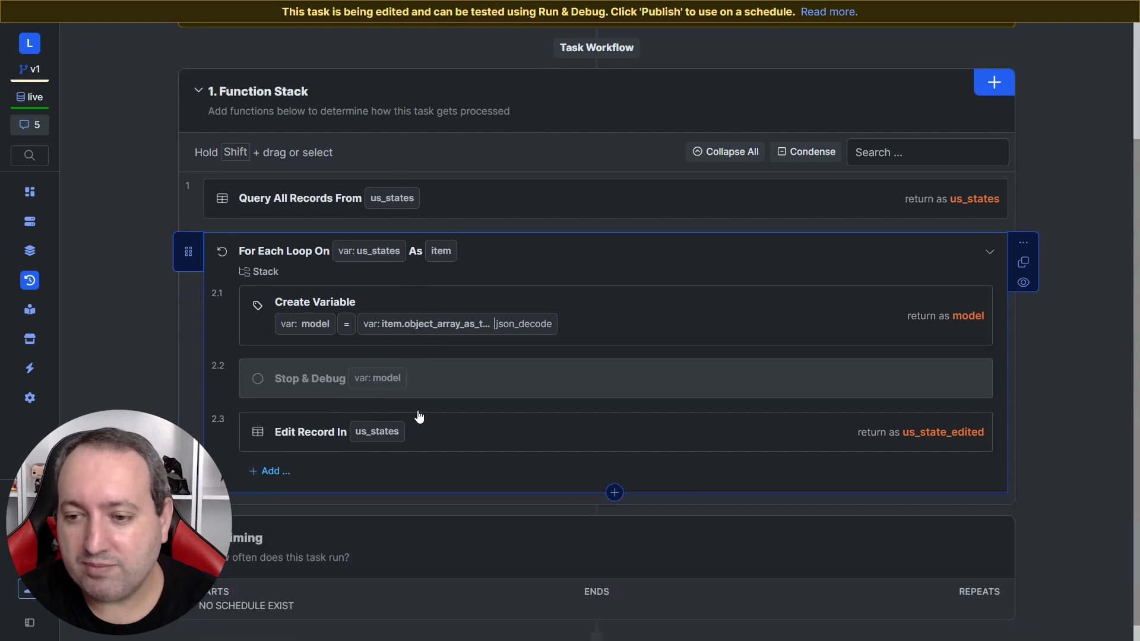
left_click(630, 323)
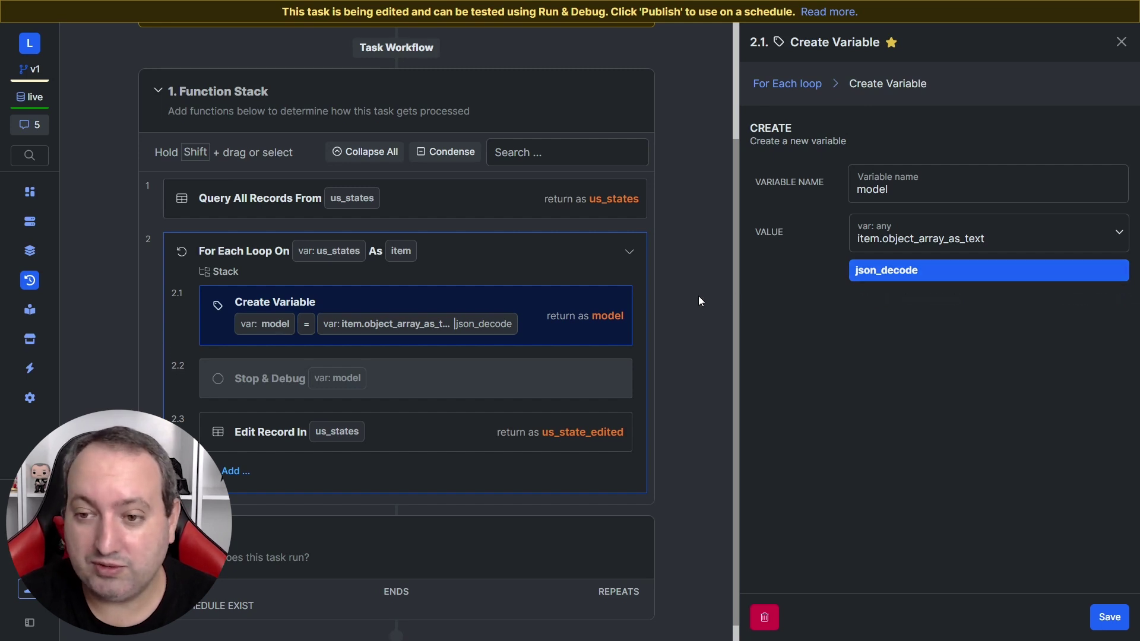
left_click(442, 423)
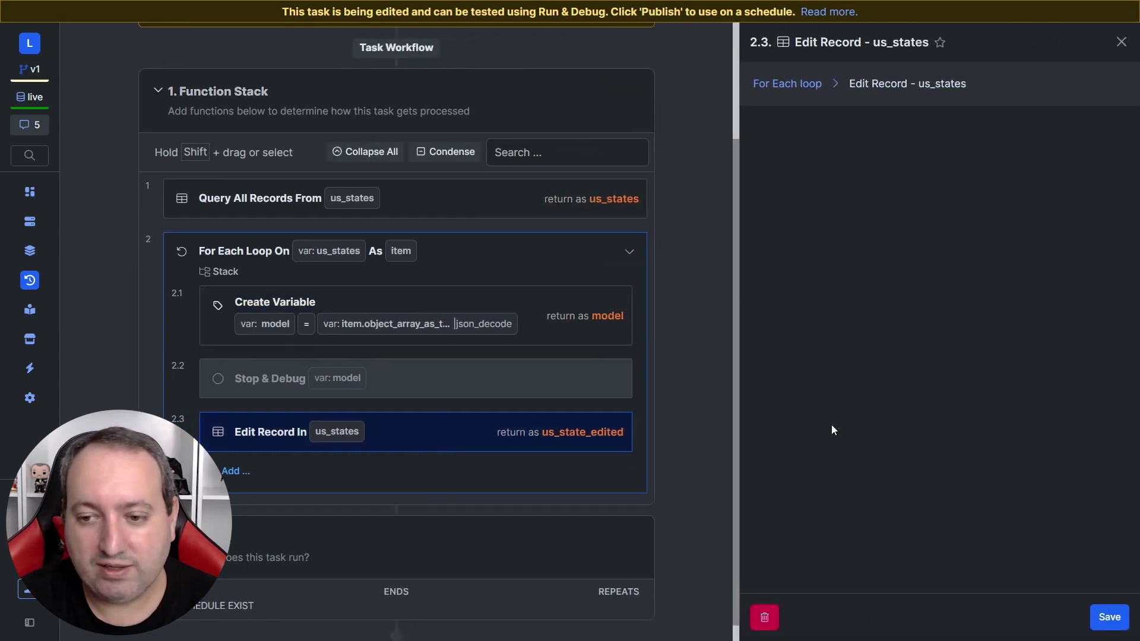
scroll(831, 424, "down", 5)
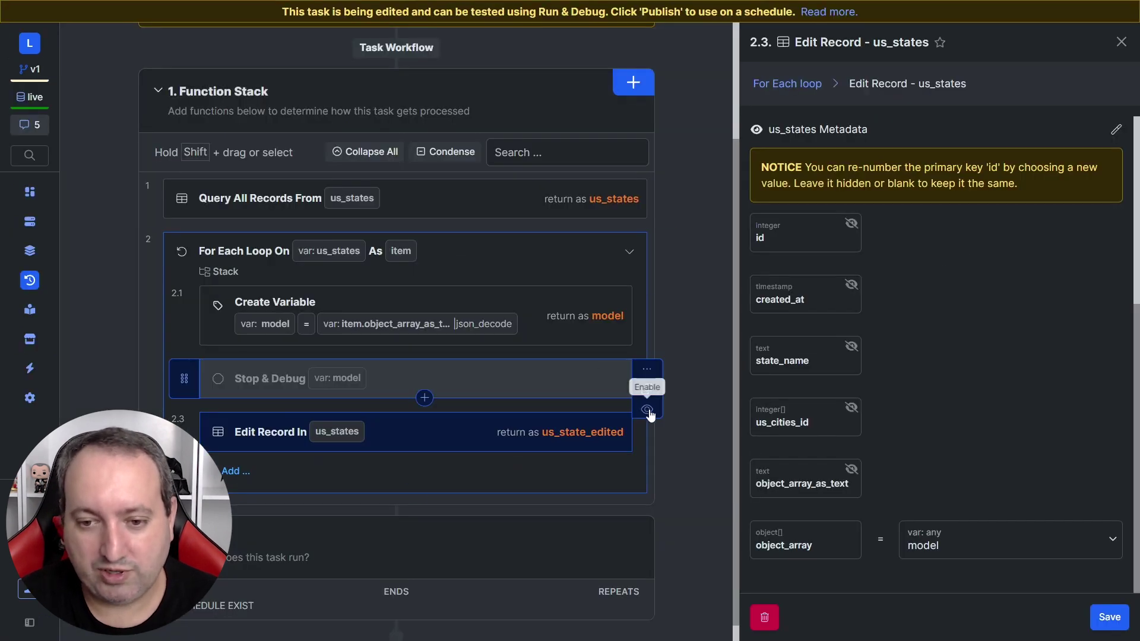
left_click(647, 410)
left_click(1109, 618)
Run the object_array_from_text task in debug and look through the expanded list of objects in the result.
scroll(921, 207, "up", 3)
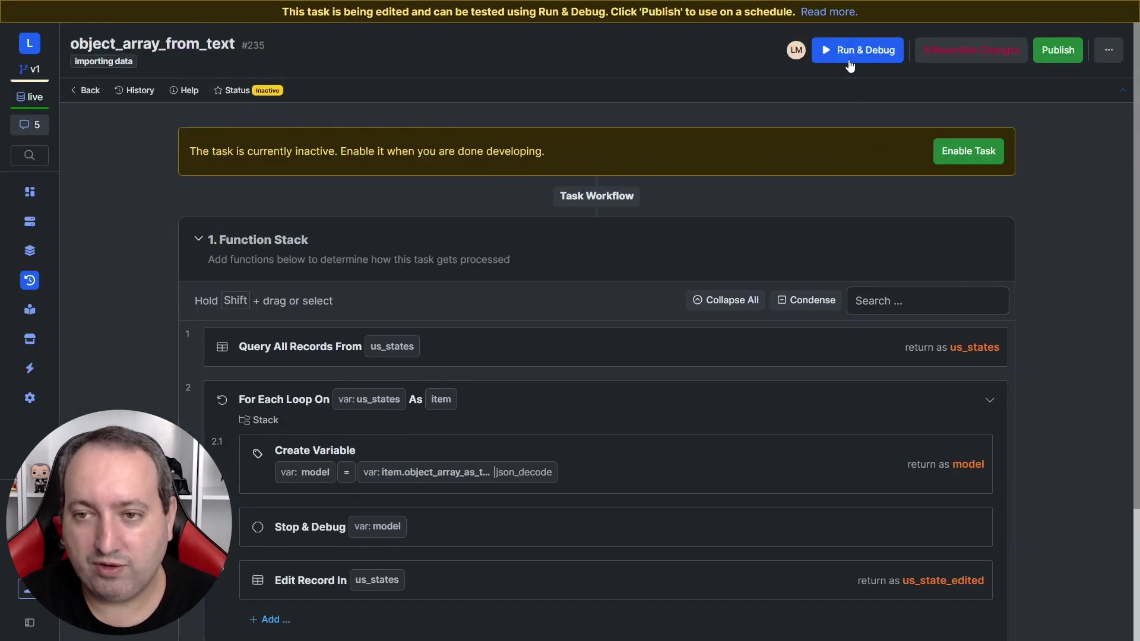
left_click(850, 62)
left_click(1043, 621)
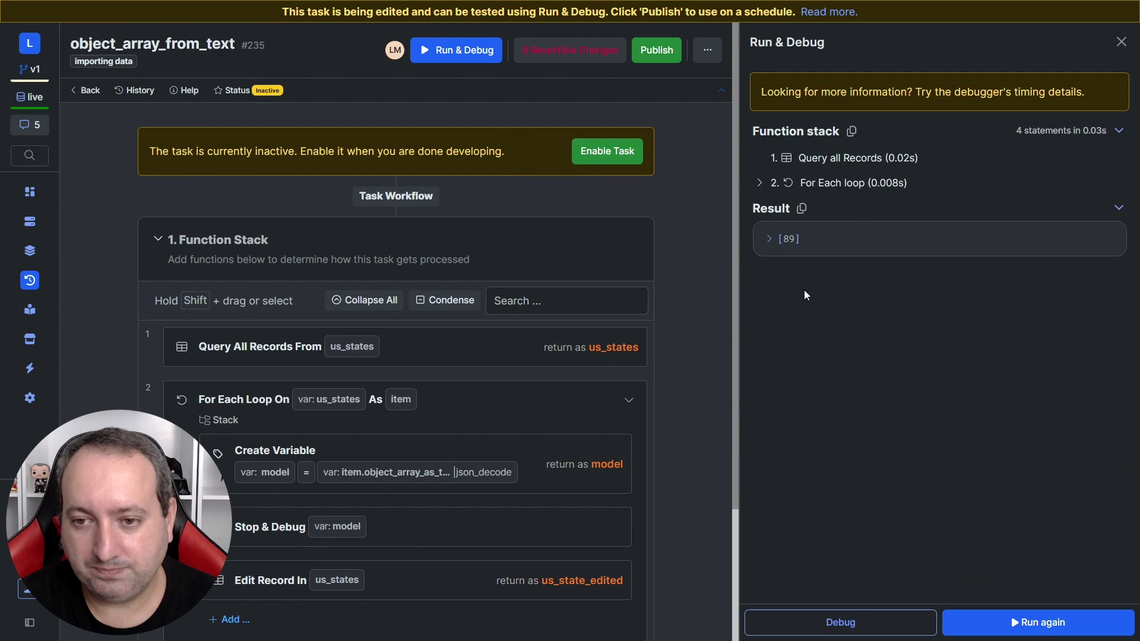
left_click(770, 239)
scroll(839, 329, "down", 6)
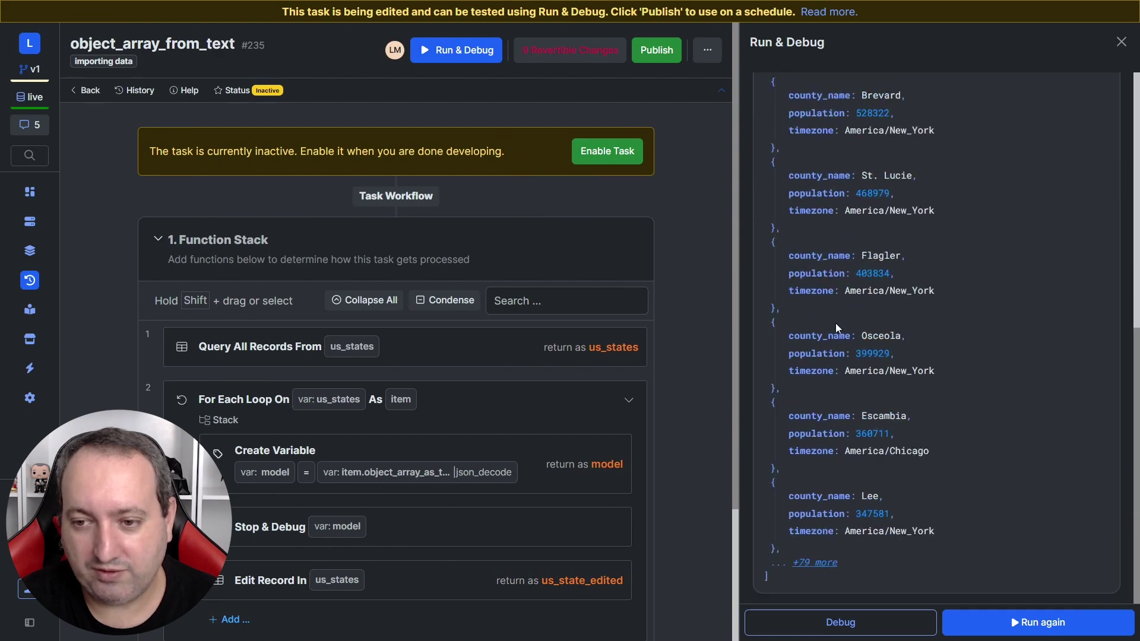
scroll(837, 329, "up", 6)
Rerun object_array_from_text with Stop & Debug disabled, and check New York's object_array entries in the us_states table.
scroll(594, 356, "down", 3)
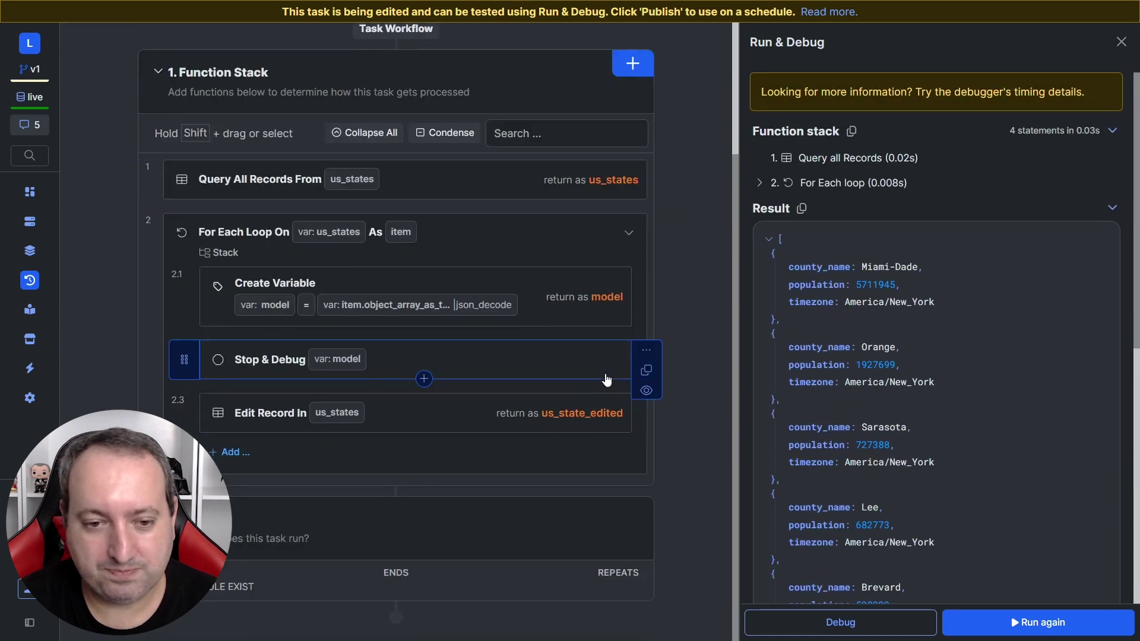
left_click(646, 390)
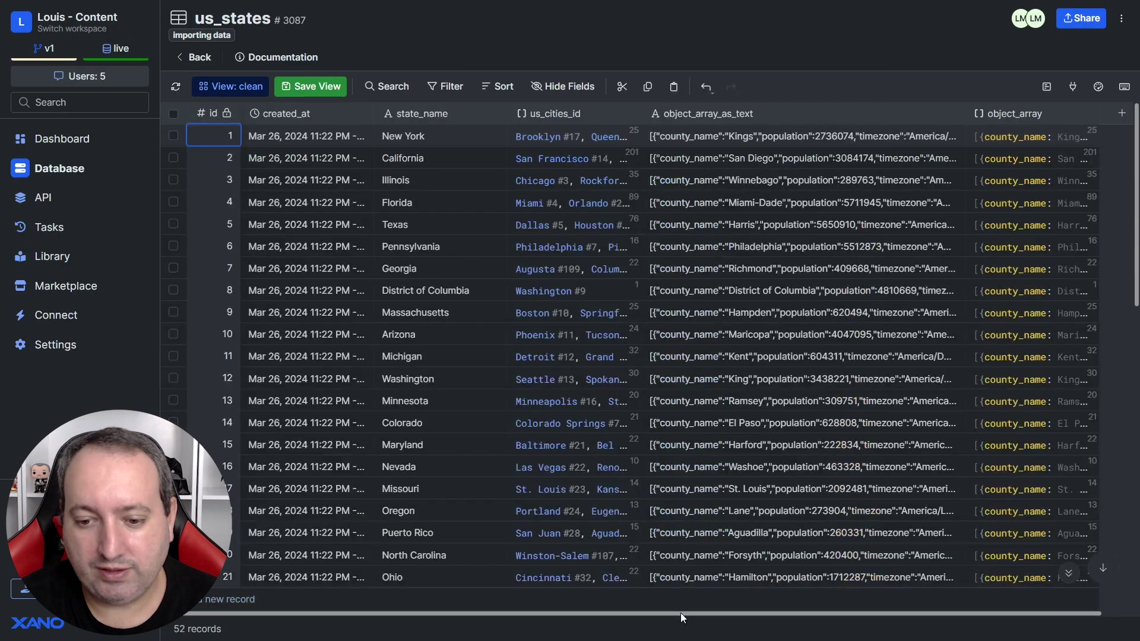
left_click_drag(681, 613, 932, 266)
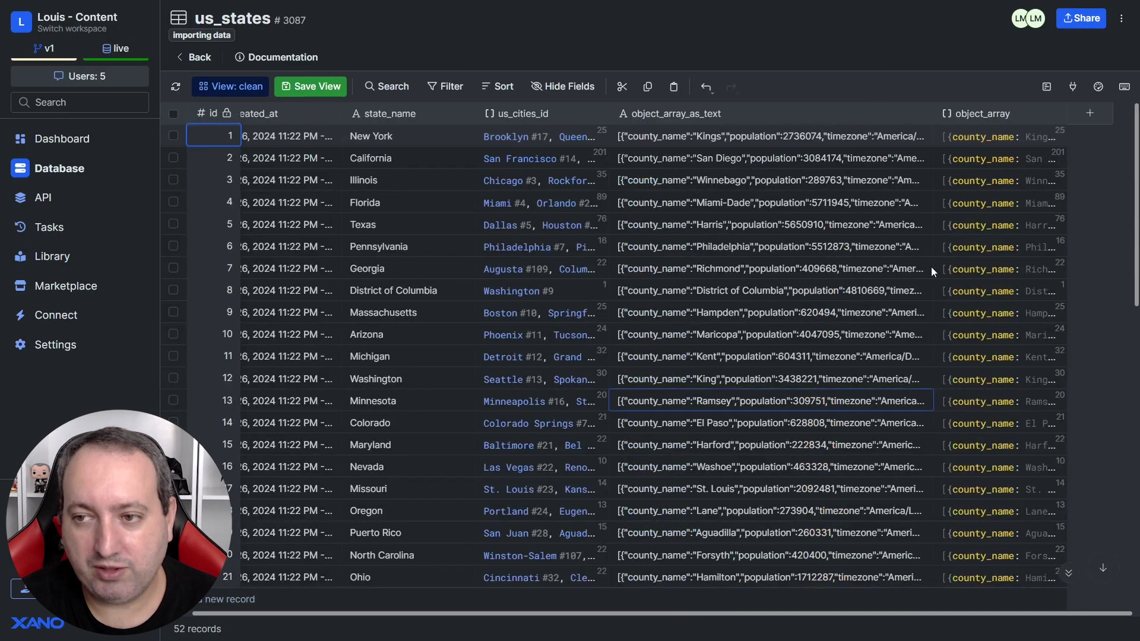
double_click(985, 130)
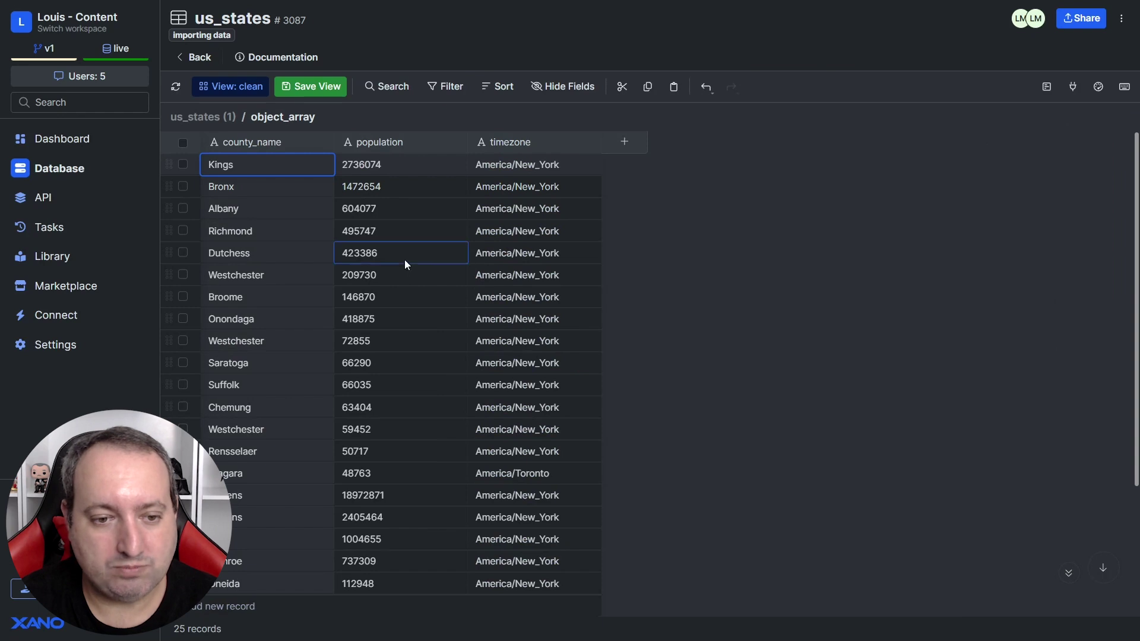